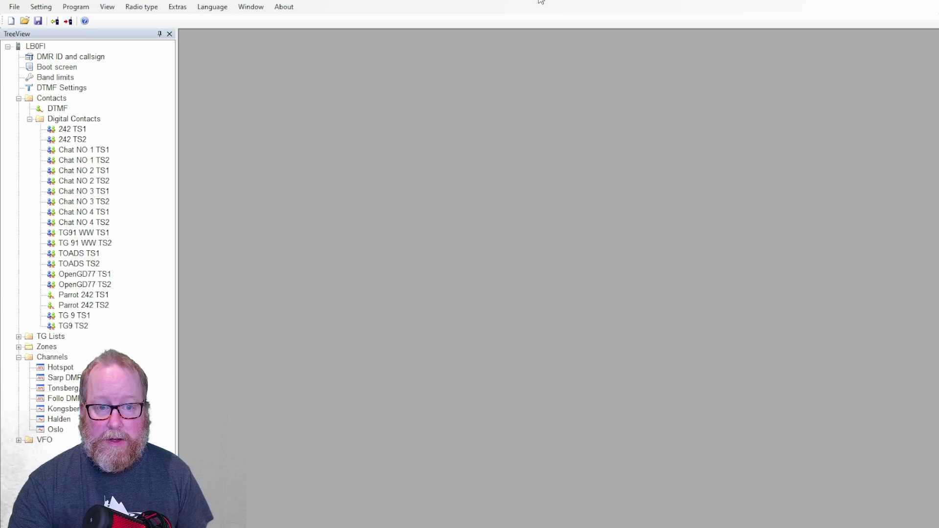
Start a new codeplug and enter the station callsign and DMR radio ID in the DMR ID settings.
left_click(20, 6)
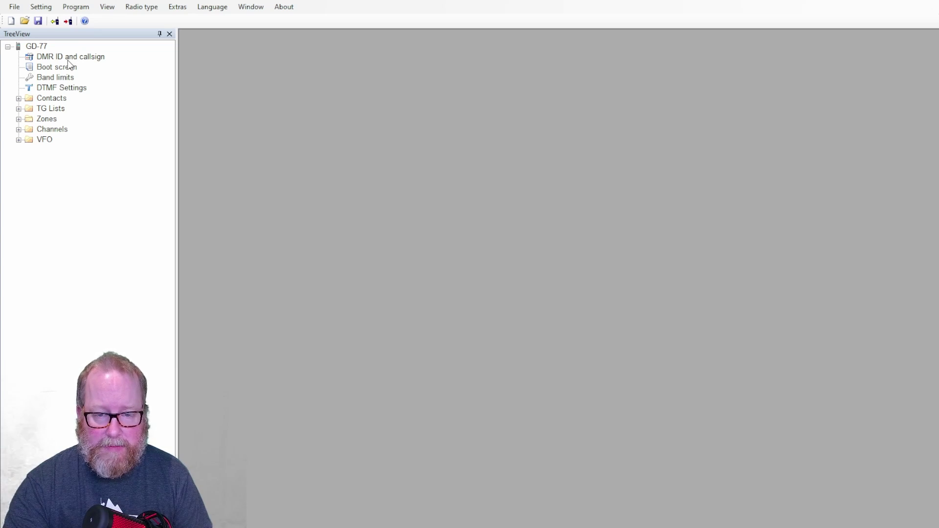
double_click(68, 59)
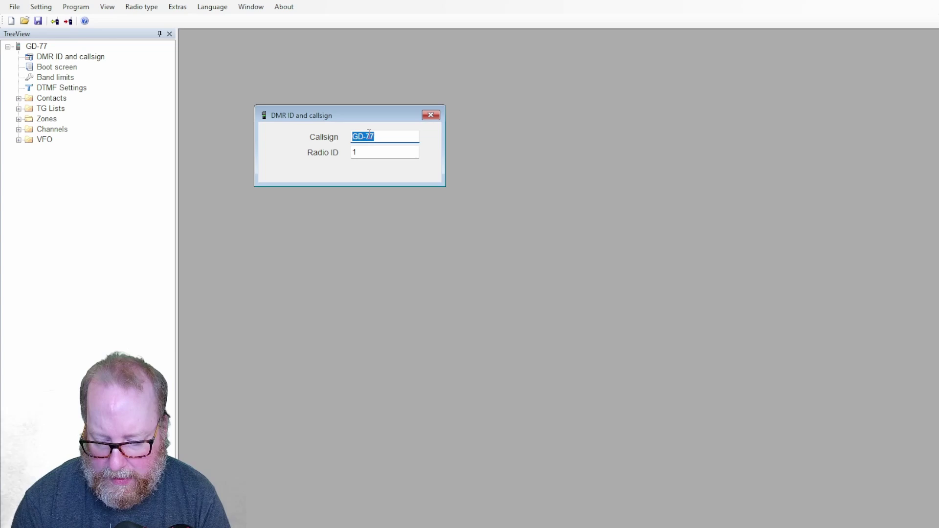
type("L")
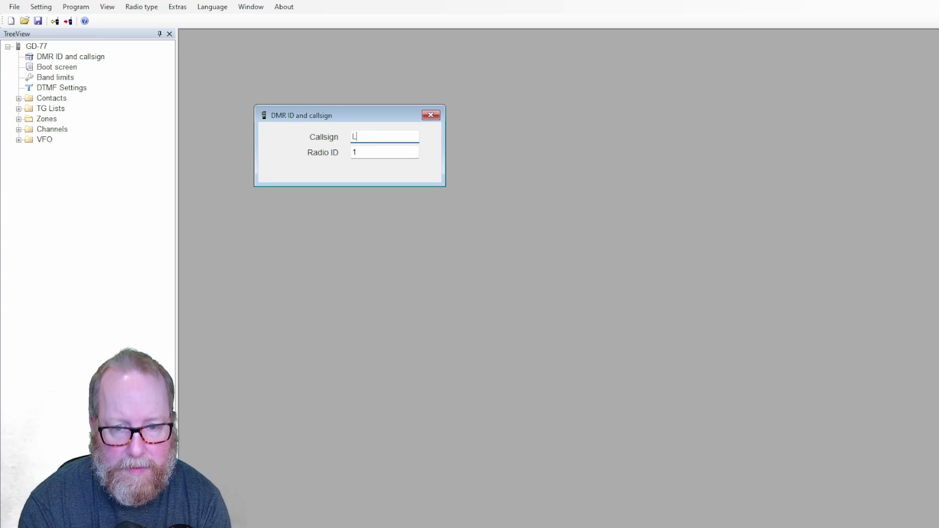
type("B0FI")
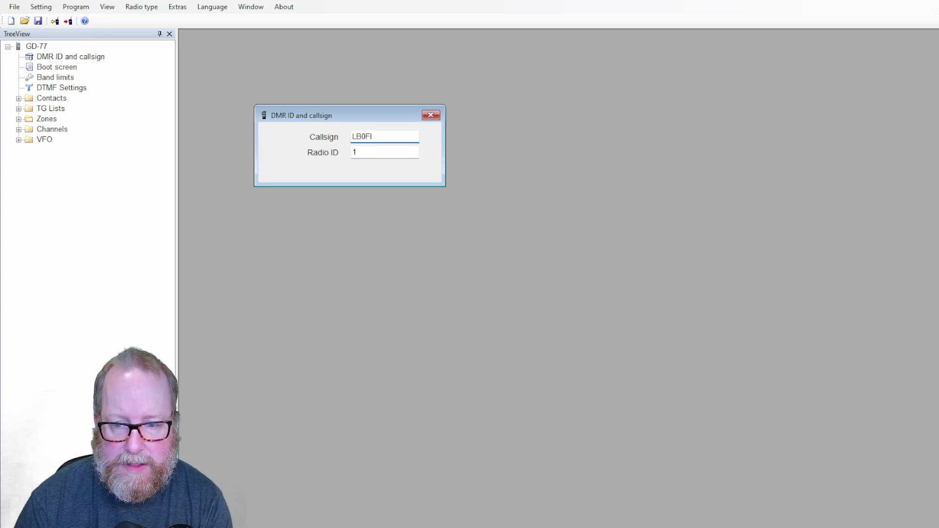
key("Tab")
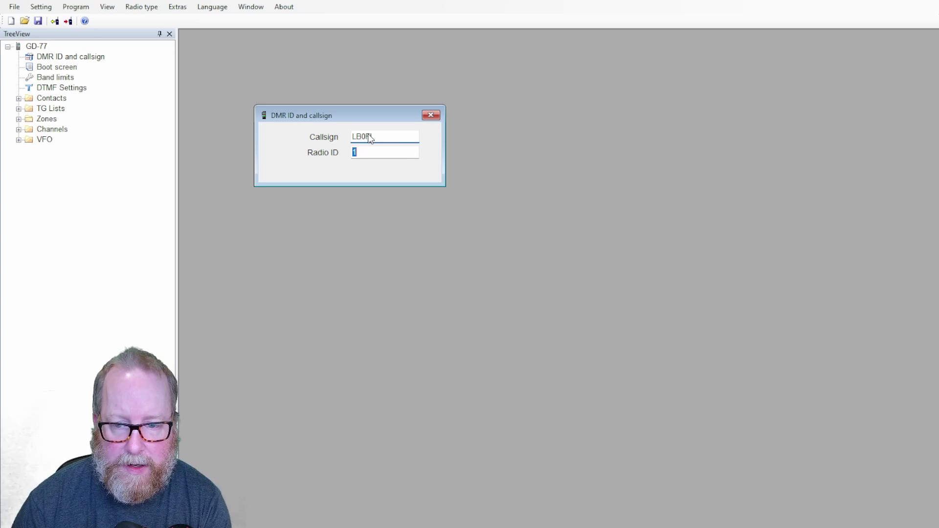
type("242")
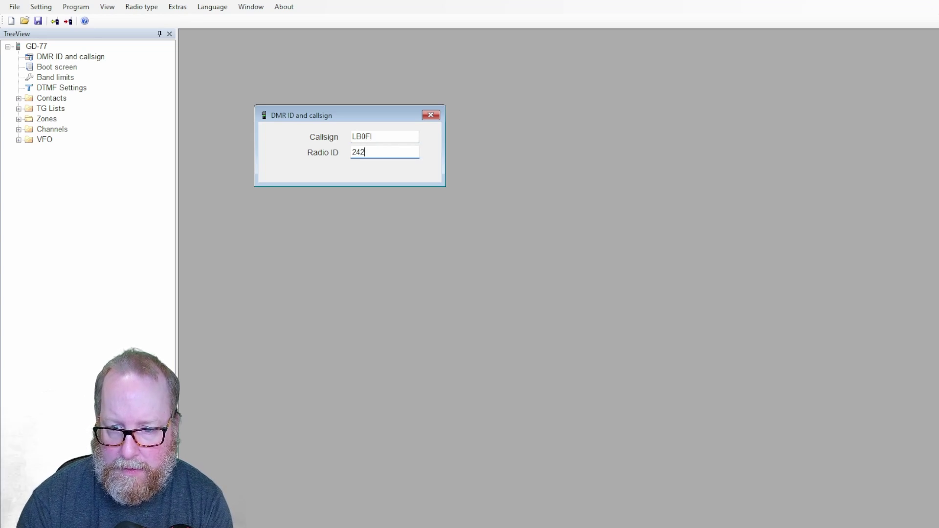
type("0199")
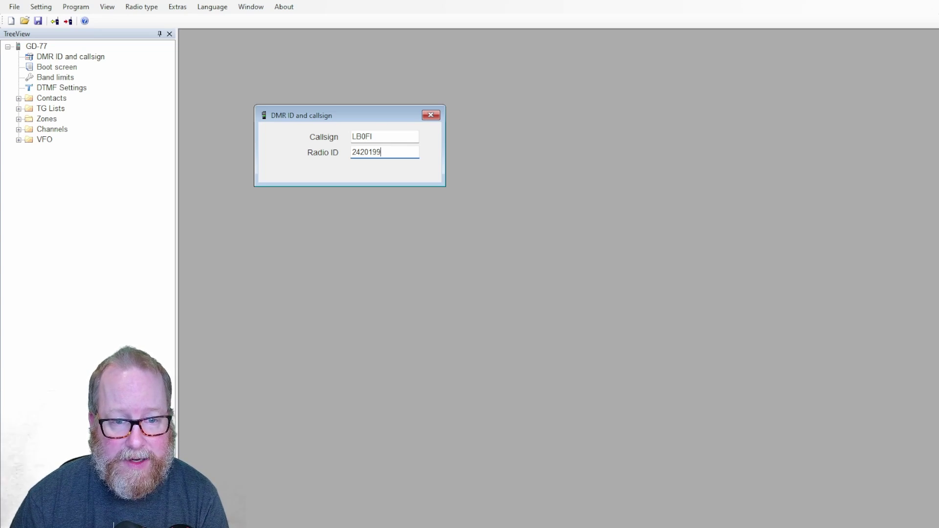
Replace boot screen Line 1 'Radioddity' with the callsign and put the number on Line 2.
key("Return")
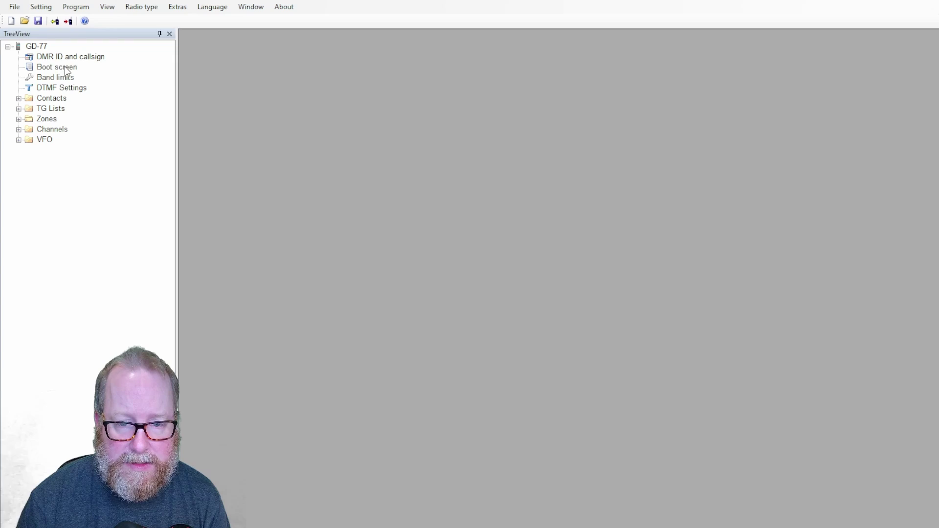
double_click(67, 67)
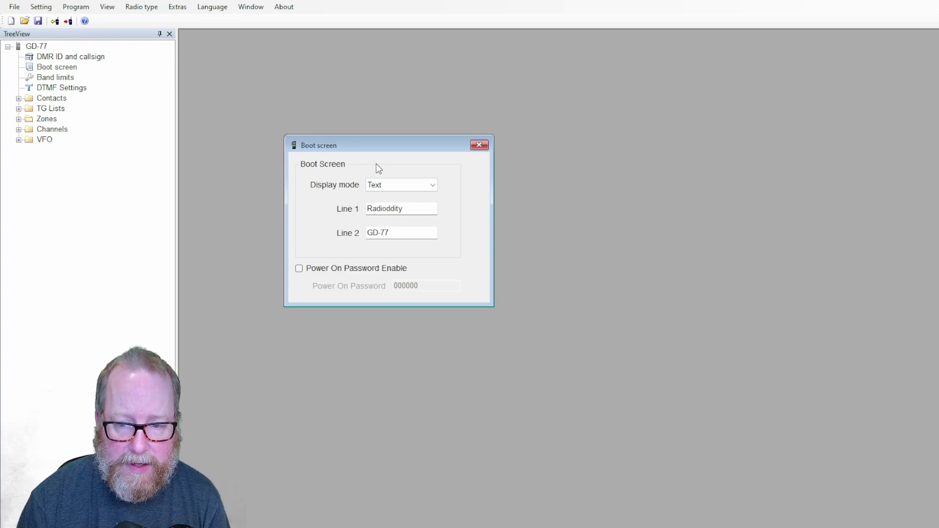
double_click(400, 208)
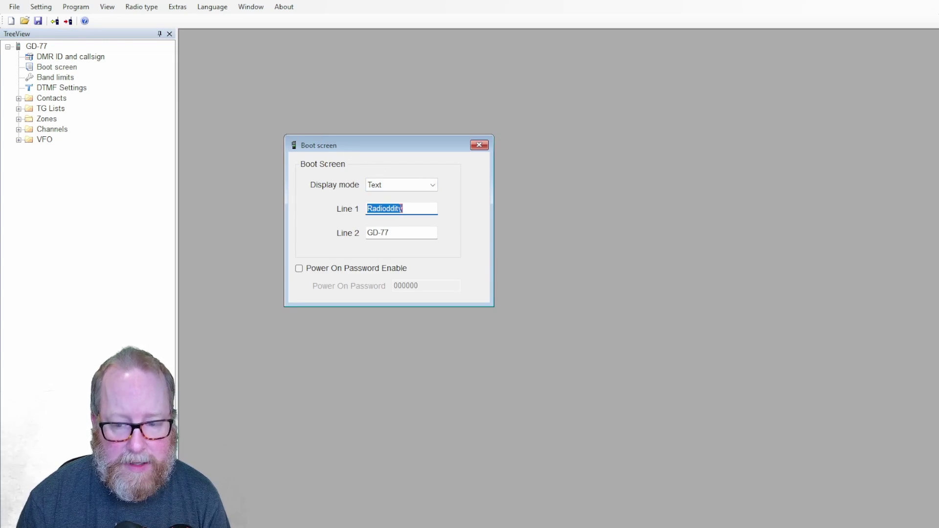
type("LB")
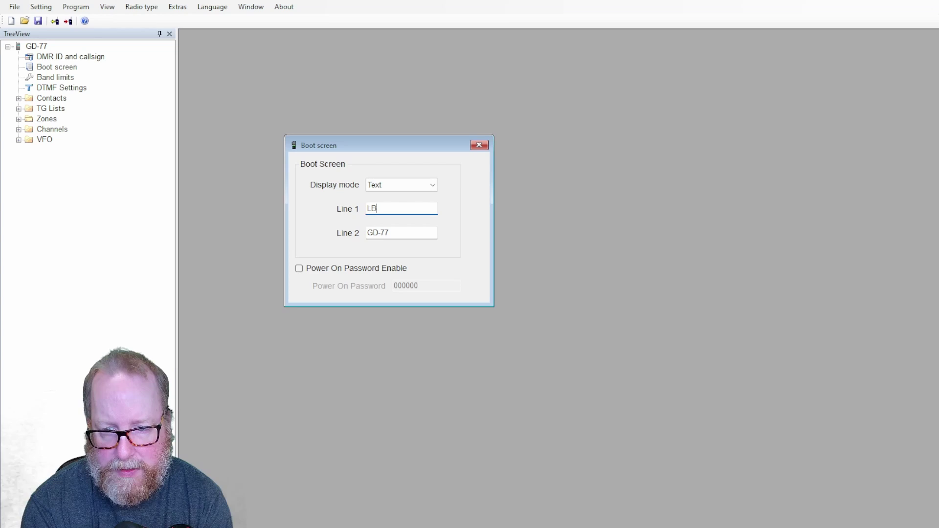
type("0FI")
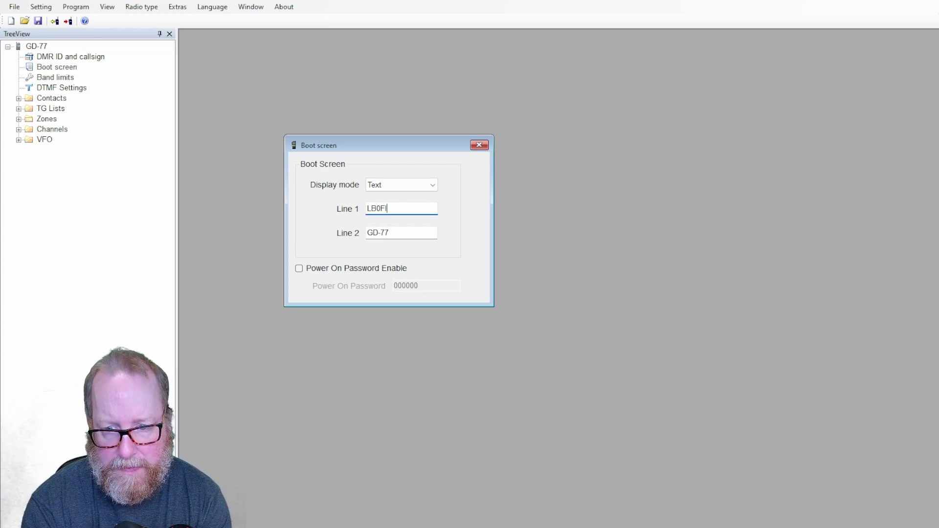
key("Tab")
type("994")
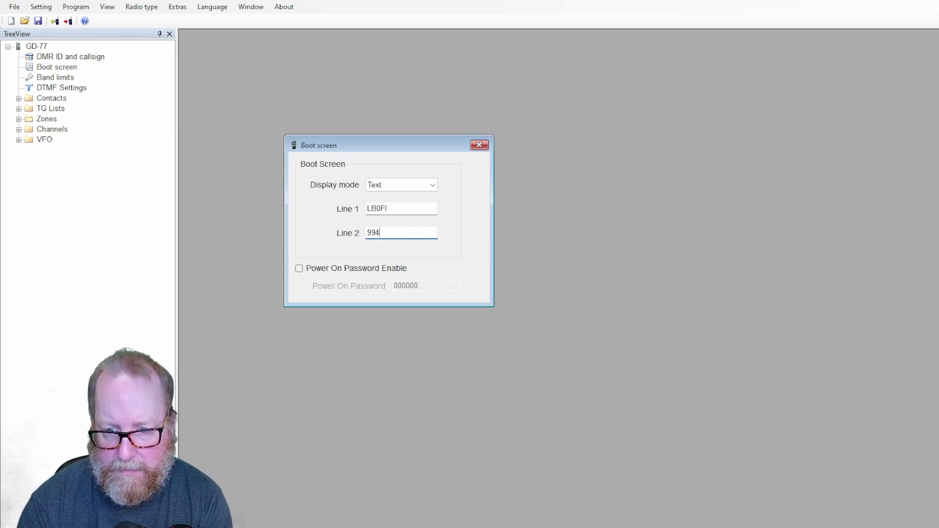
type("50398")
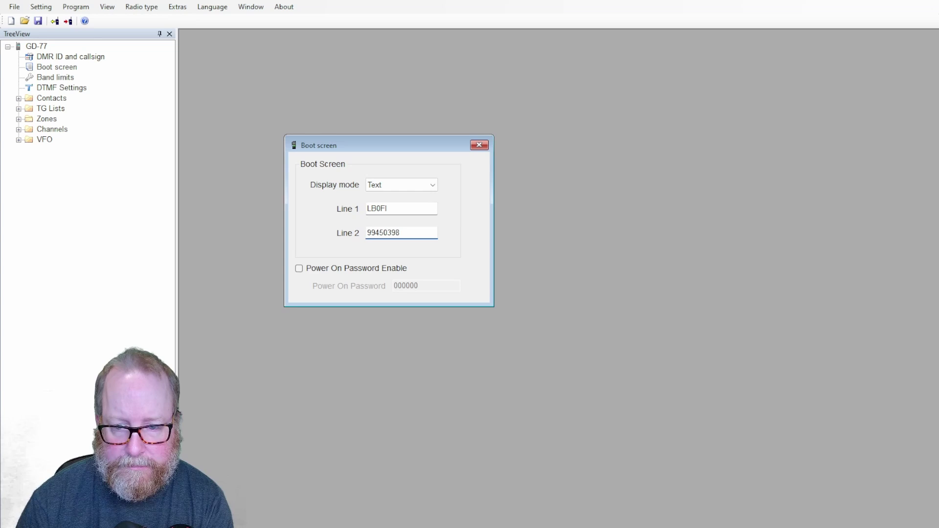
left_click(479, 145)
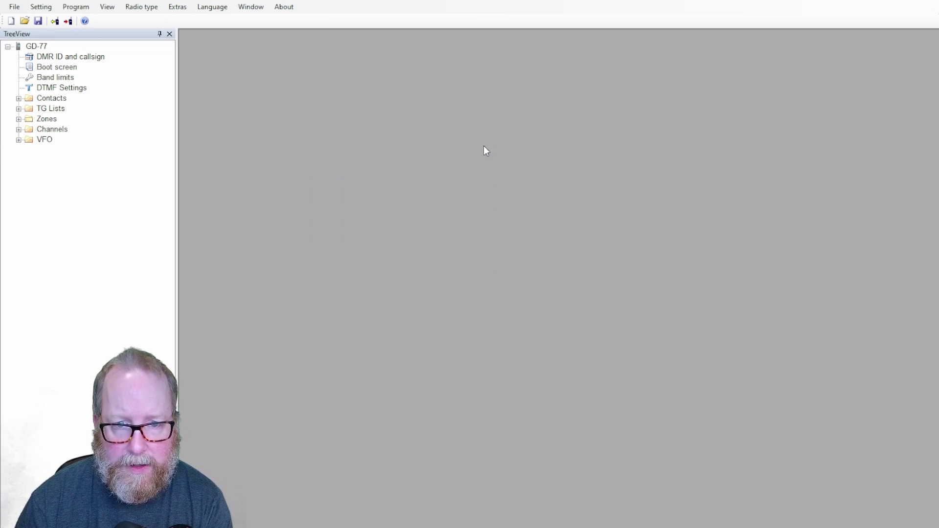
Review Band limits and DTMF Settings unchanged, then expand Contacts and Digital Contacts.
double_click(68, 79)
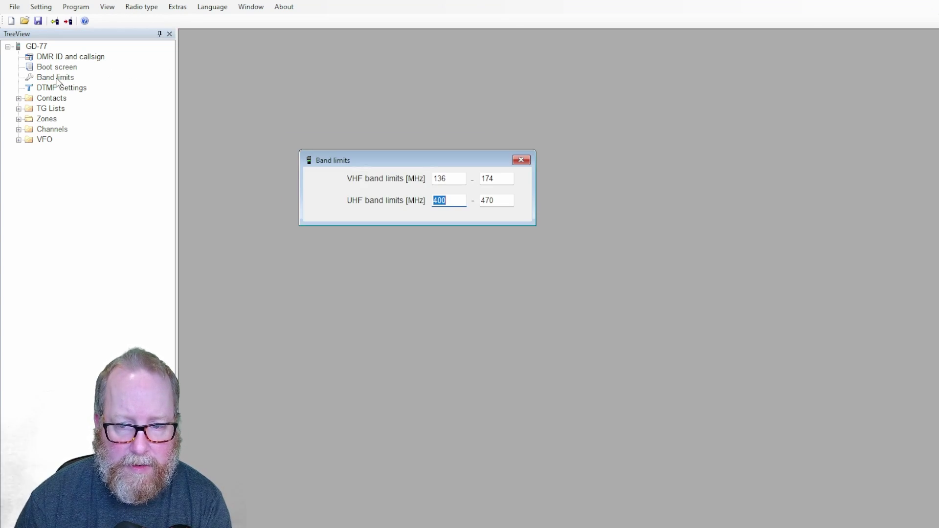
left_click(522, 161)
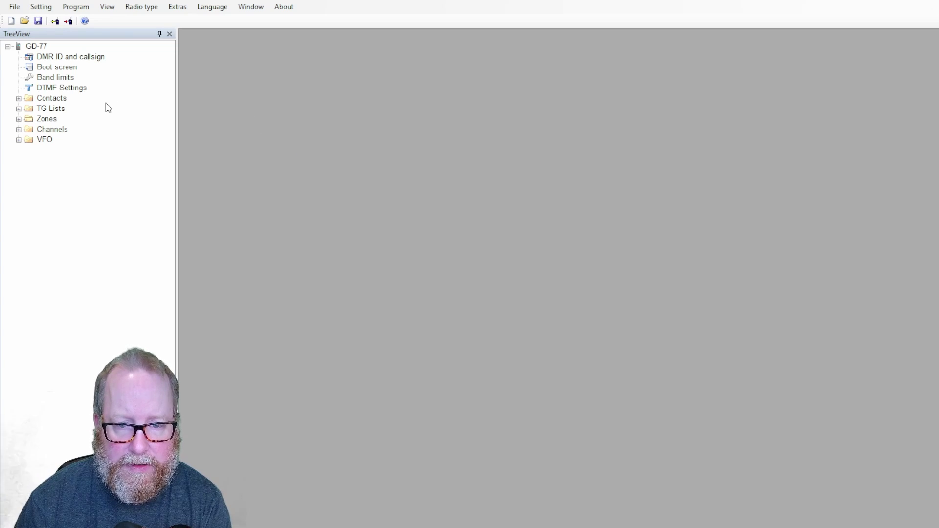
double_click(82, 91)
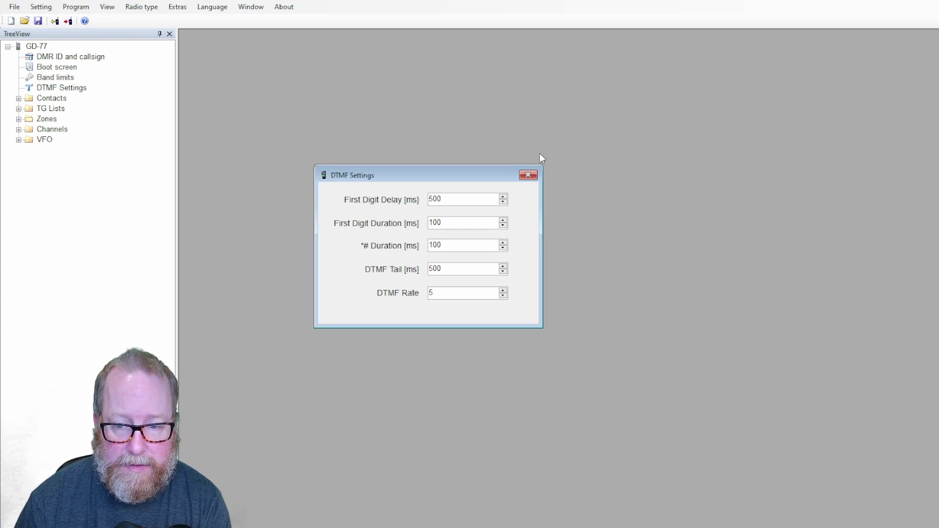
left_click(528, 176)
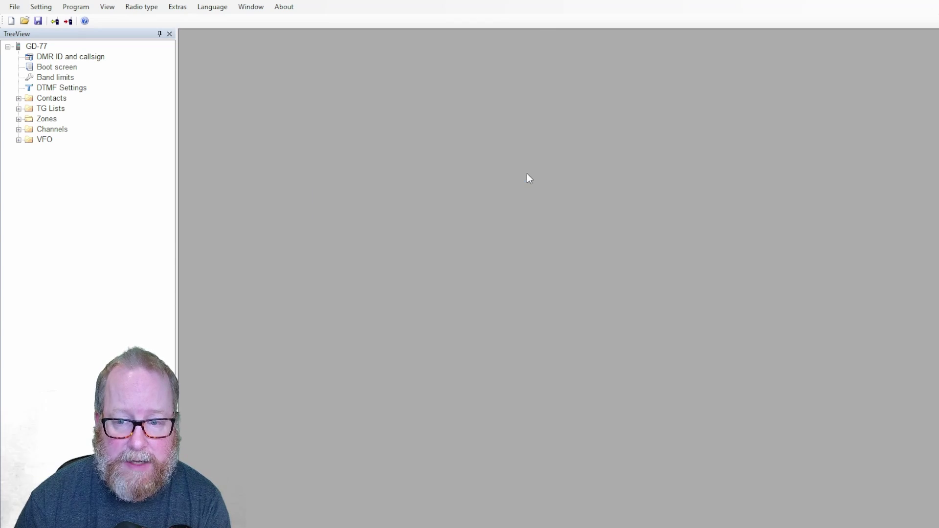
left_click(19, 99)
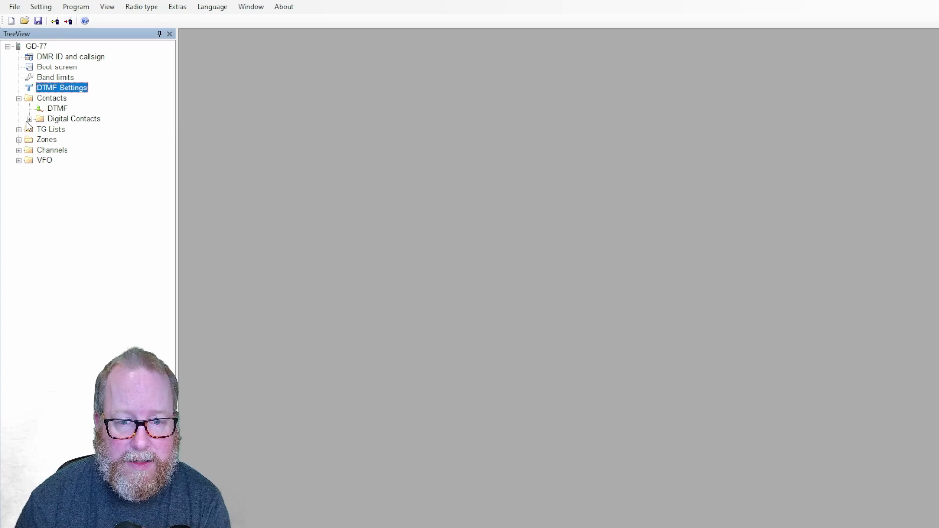
left_click(30, 120)
Open the digital contacts list and delete all five default contacts.
double_click(60, 129)
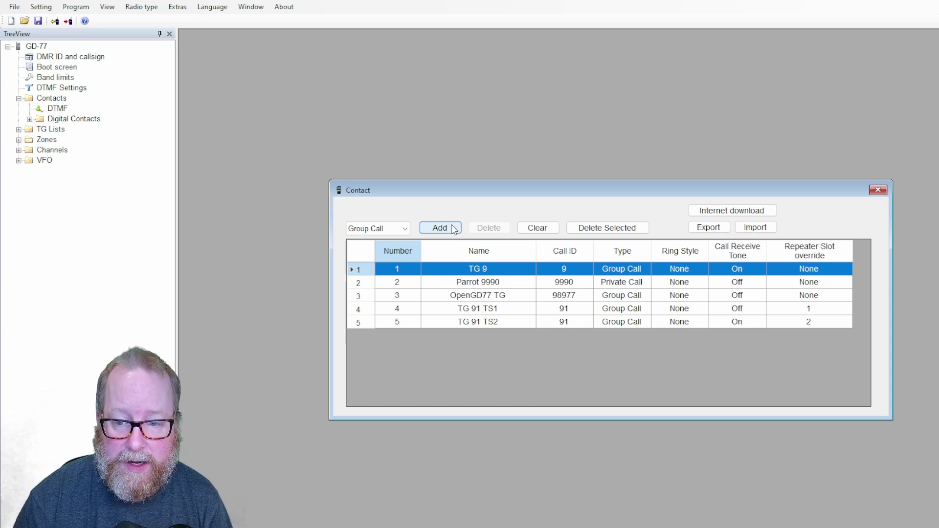
left_click(363, 249)
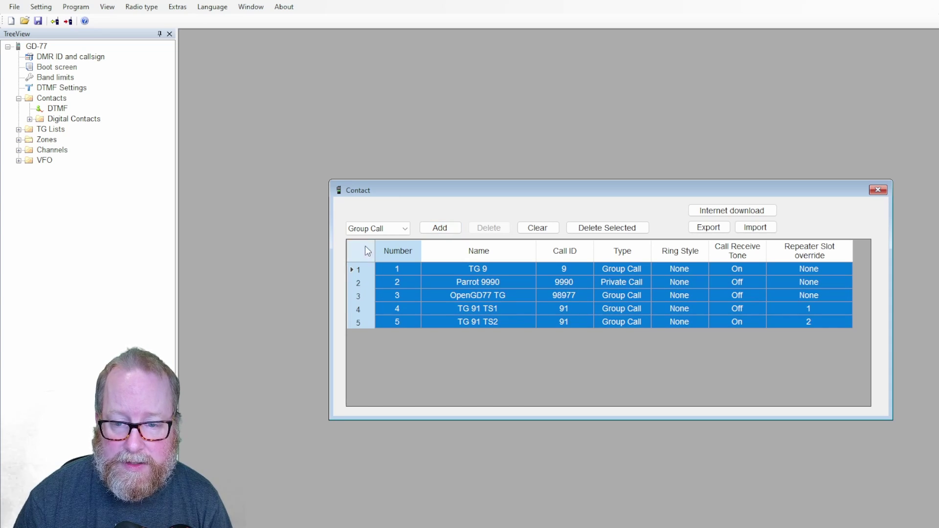
left_click(577, 226)
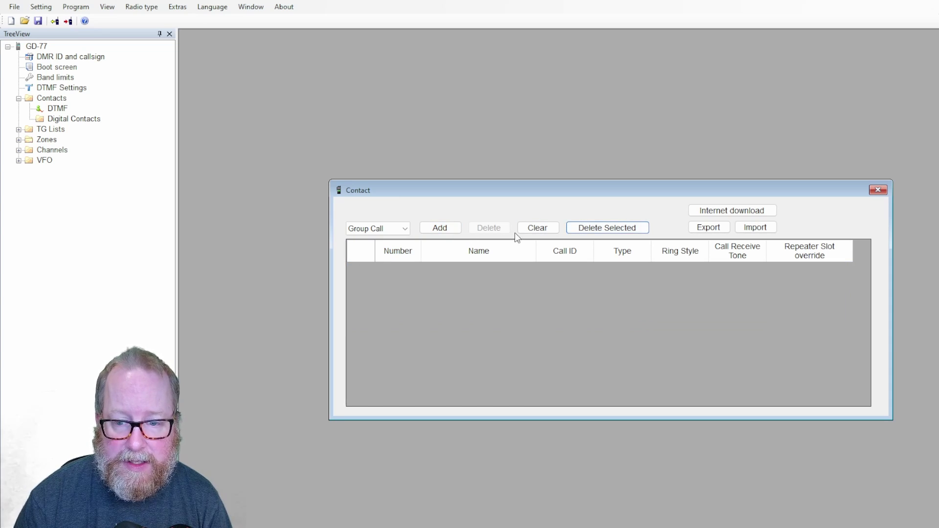
Add contact TG91 WW TS1 with call ID 91 and repeater slot TS 1.
left_click(426, 228)
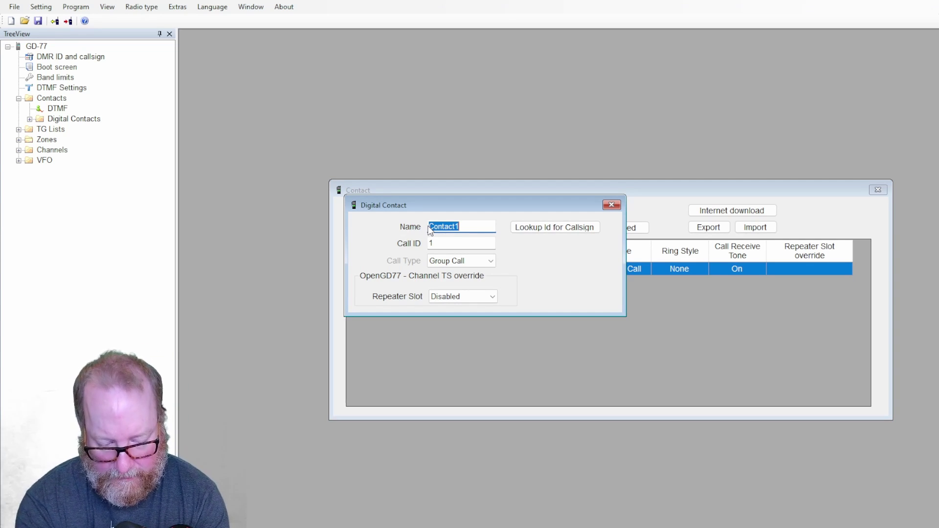
type("TG91")
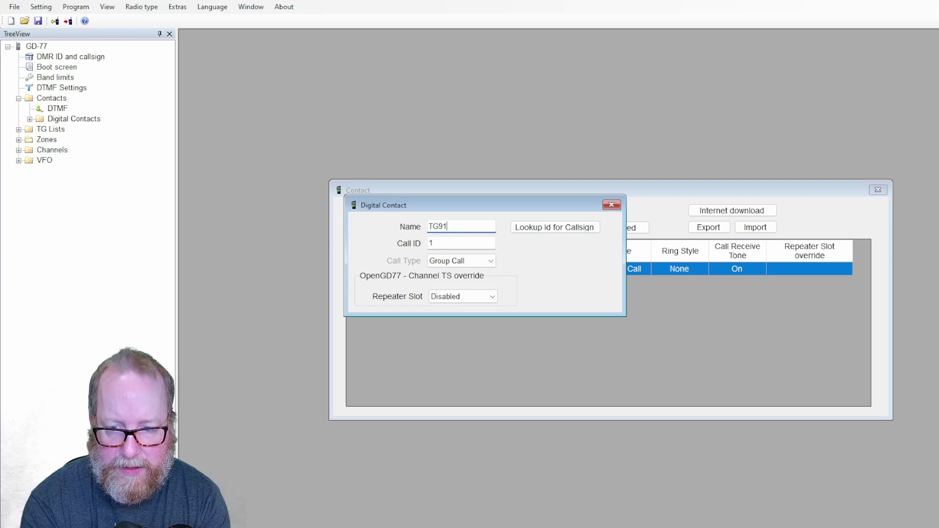
type(" WW")
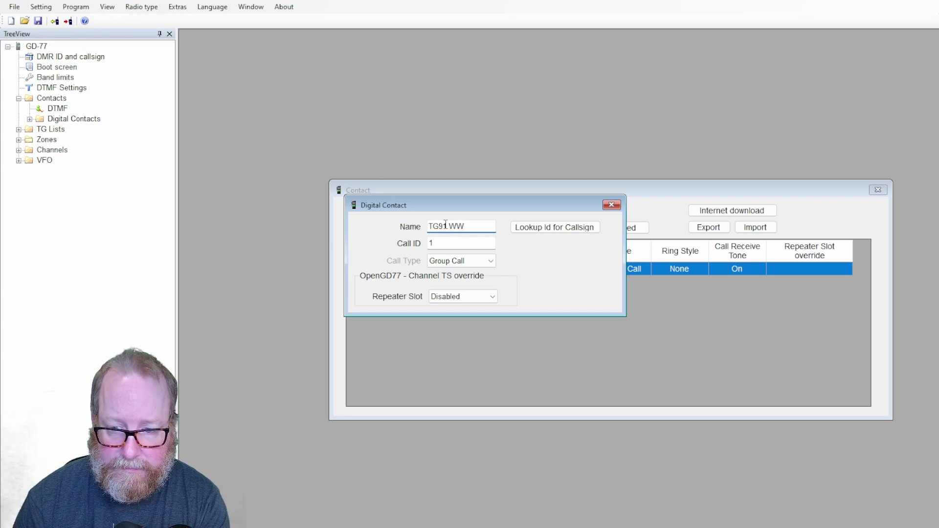
left_click(446, 242)
double_click(446, 243)
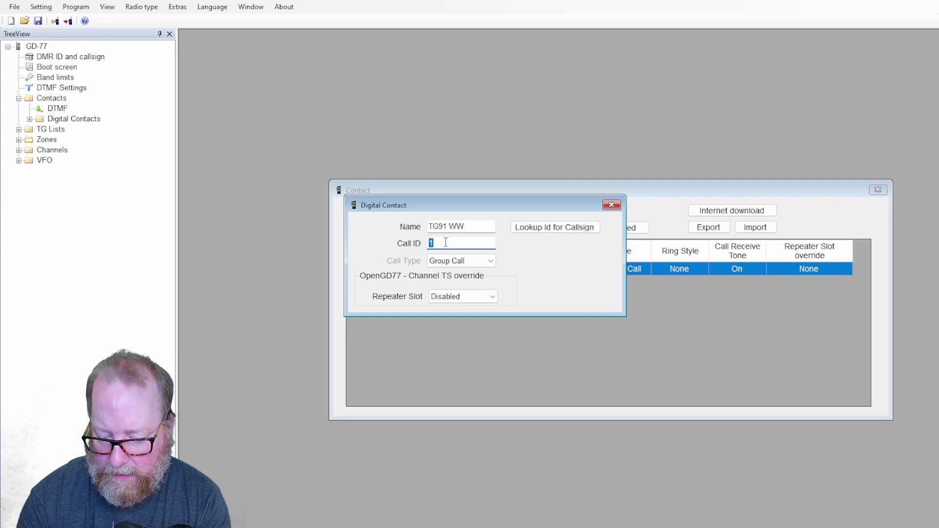
type("911")
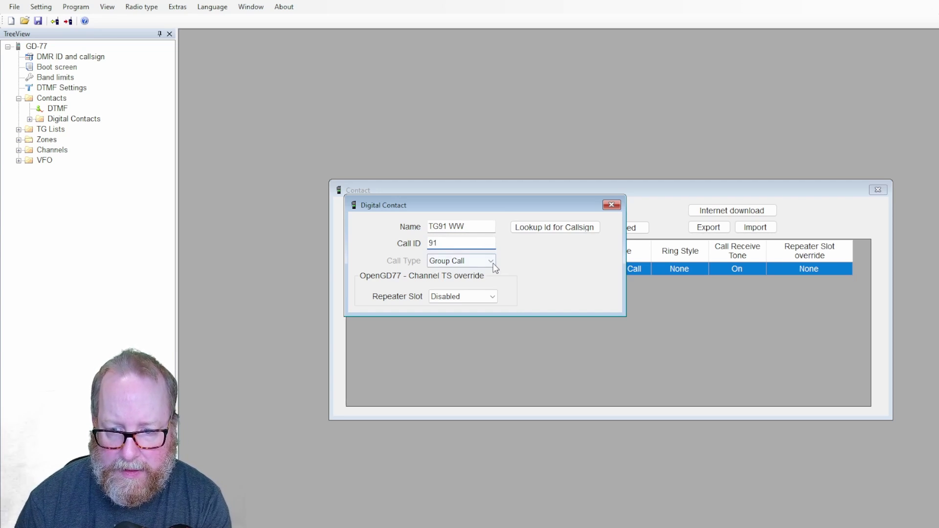
left_click(476, 297)
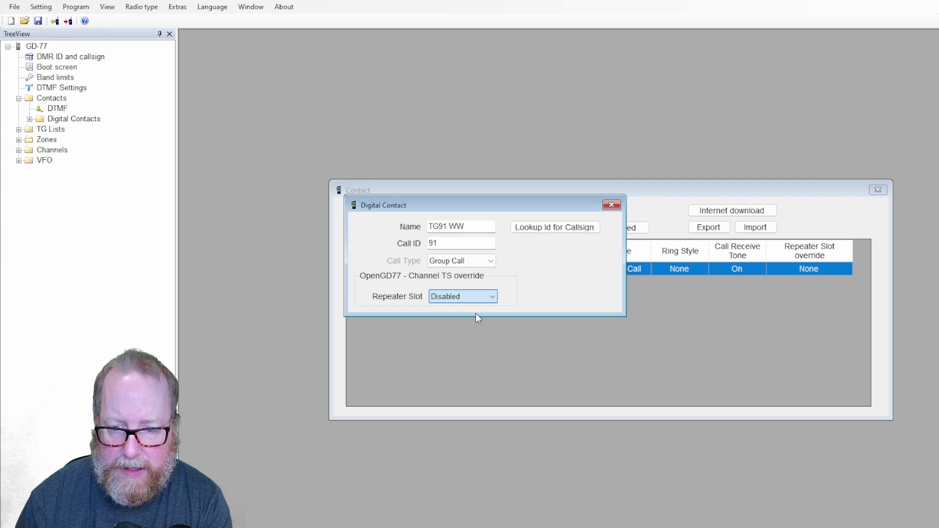
key("Down")
left_click(467, 226)
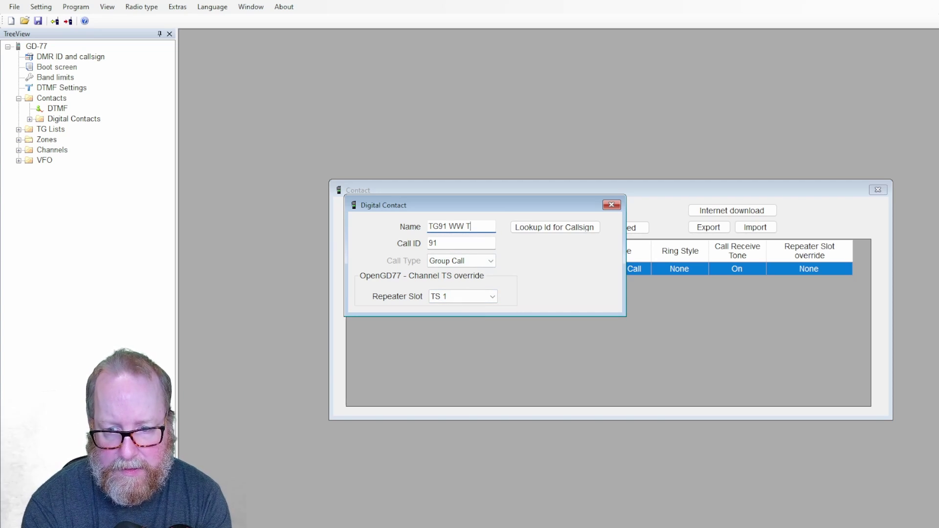
type("S")
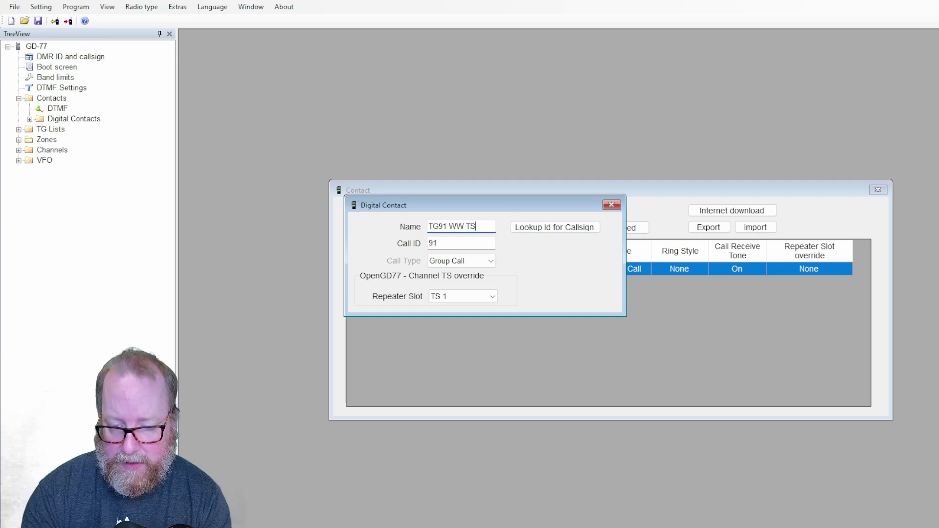
type("1")
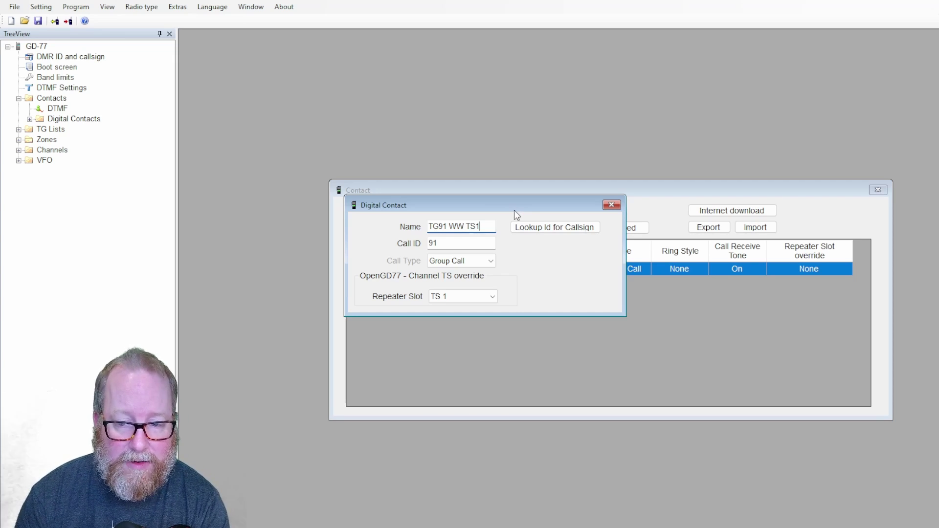
left_click(612, 204)
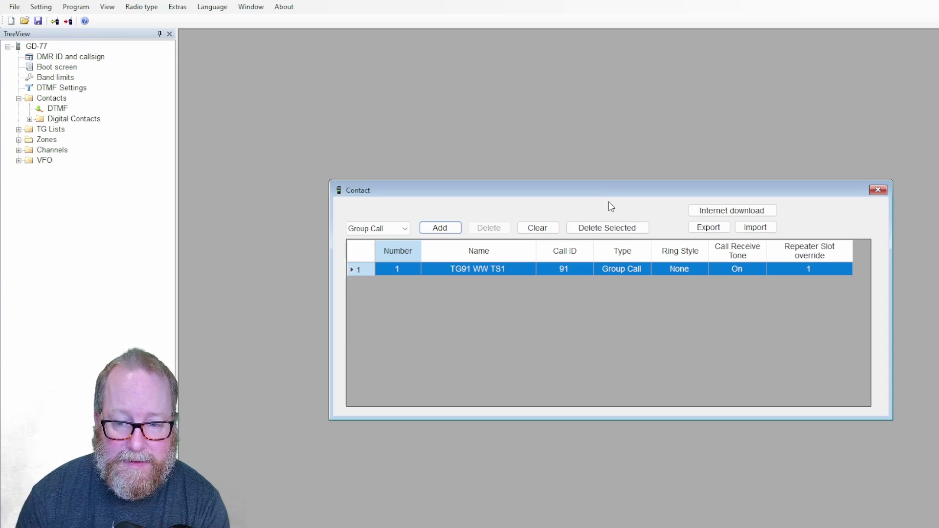
left_click(440, 229)
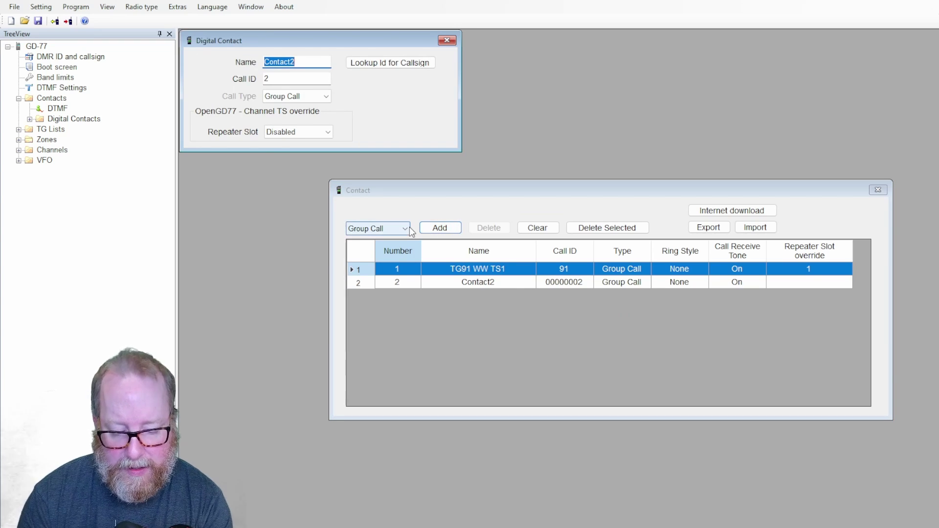
Create contact TG91 WW TS2 with call ID 91 and repeater slot TS 2.
type("TG")
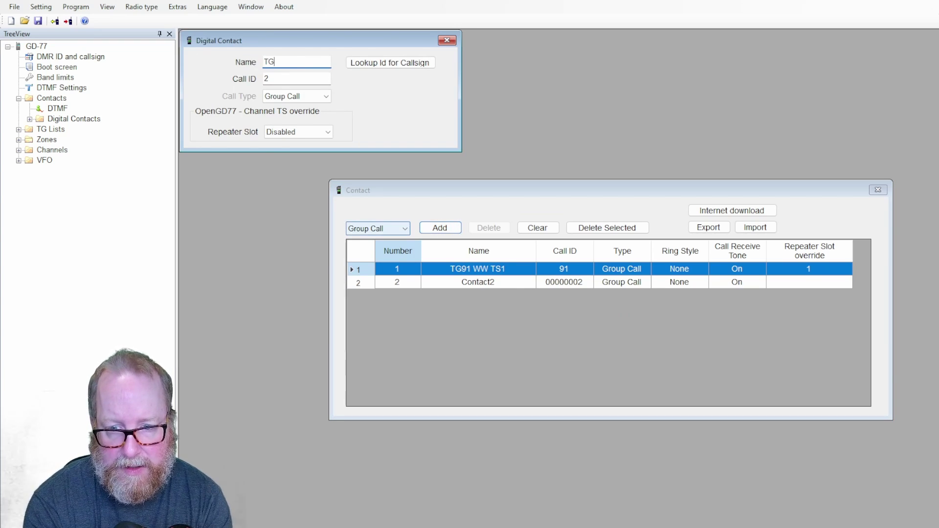
type("9")
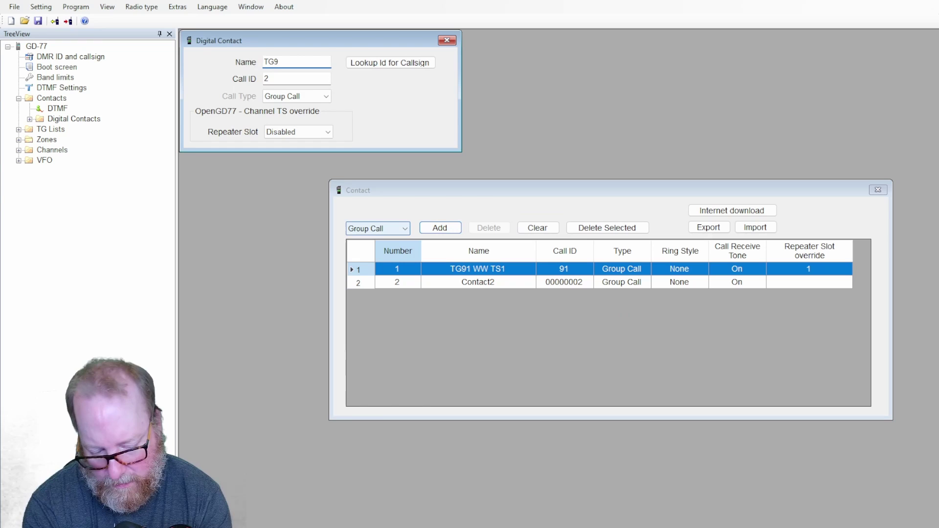
type("1 WW")
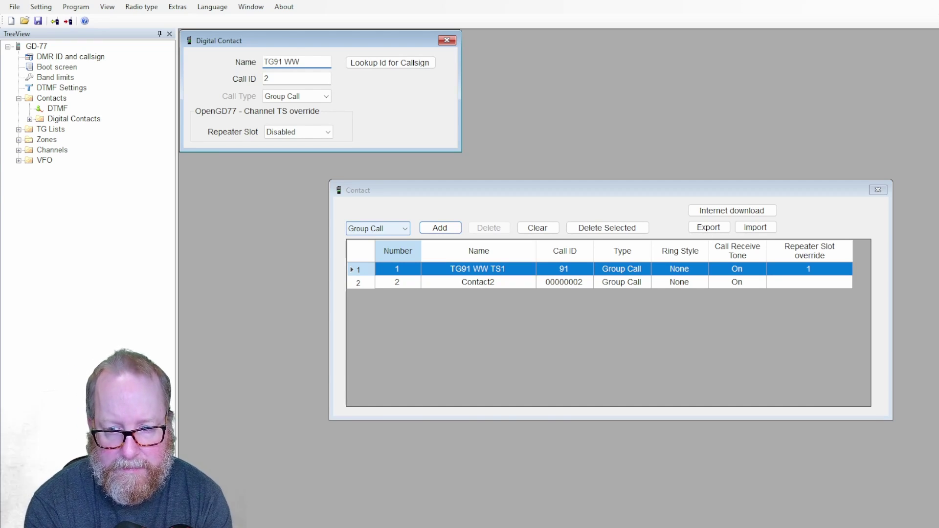
type(" TS2")
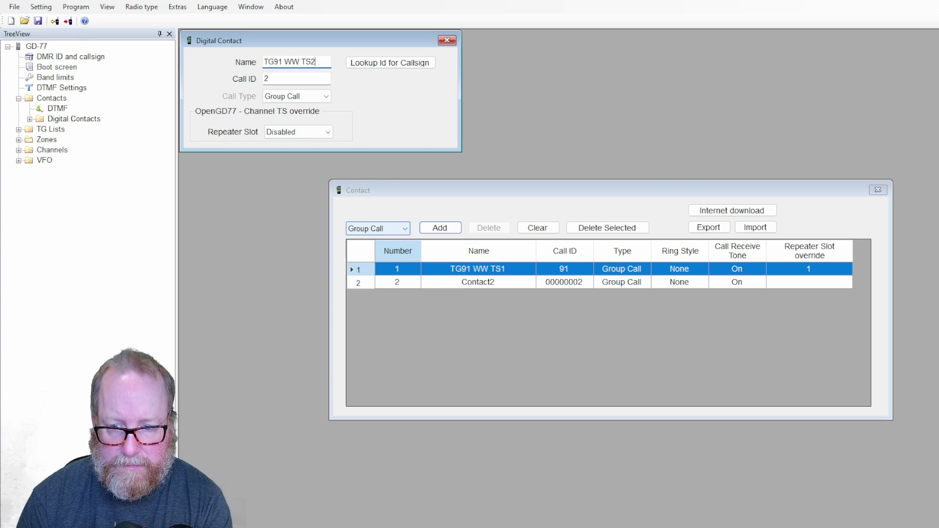
double_click(306, 76)
type("91")
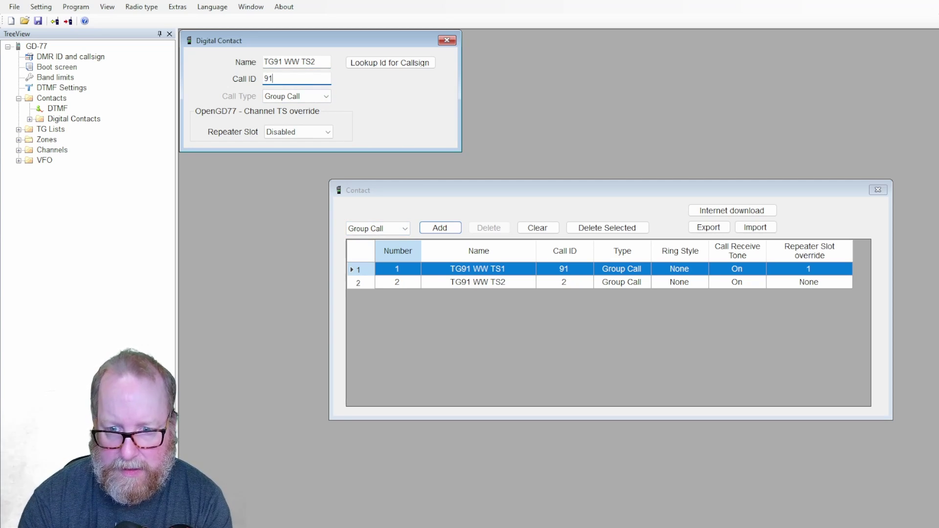
key("Tab")
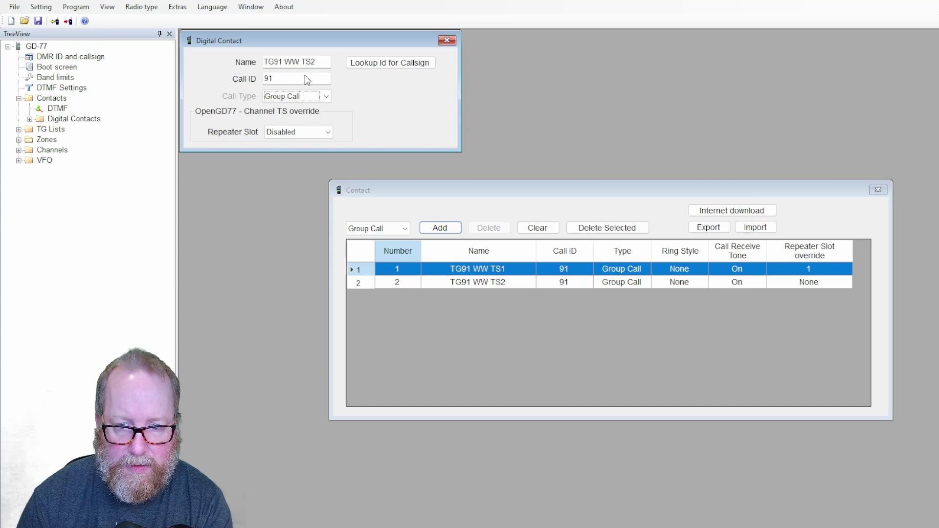
key("Tab")
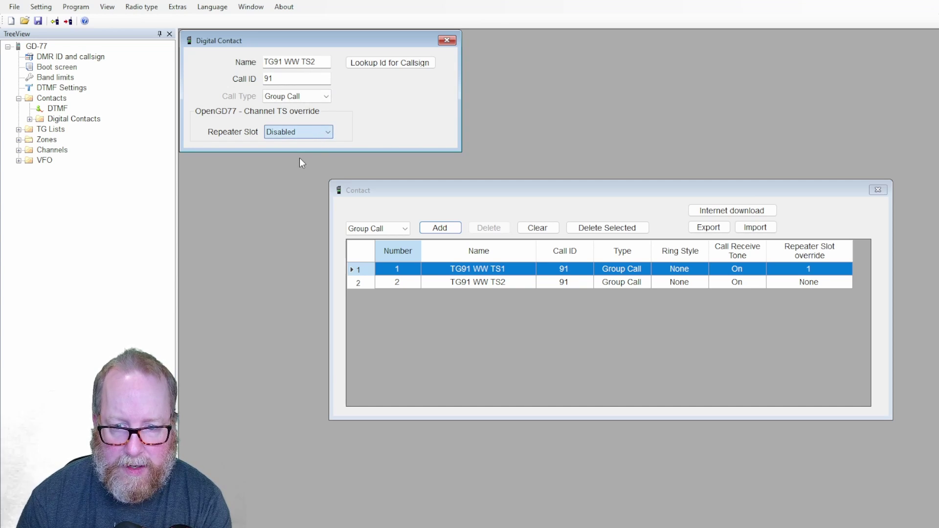
key("Down")
key("Down")
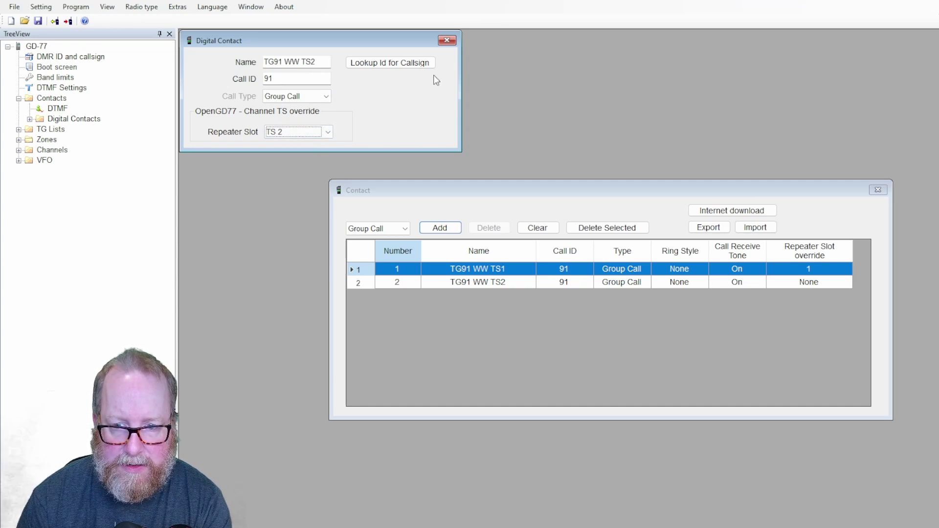
left_click(447, 41)
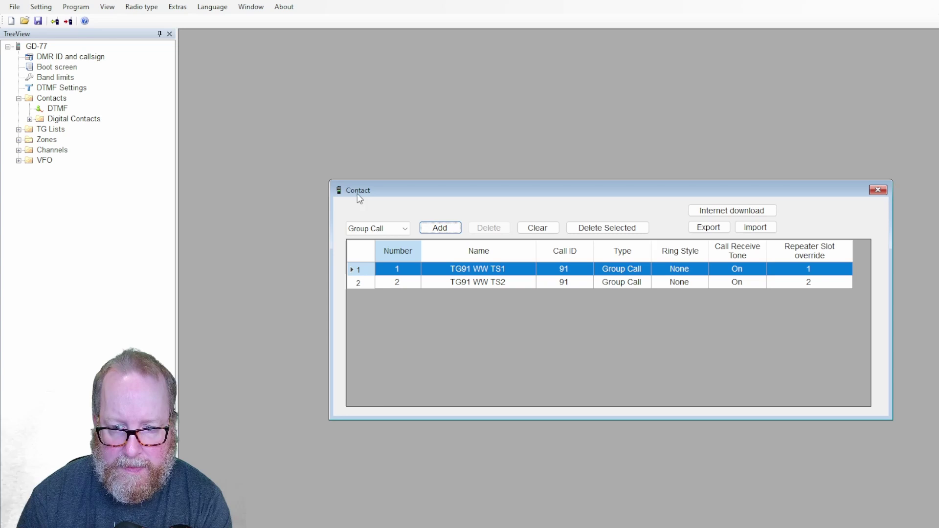
Add contact TOADS TS1 with call ID 3192083 and repeater slot TS 1.
left_click(431, 228)
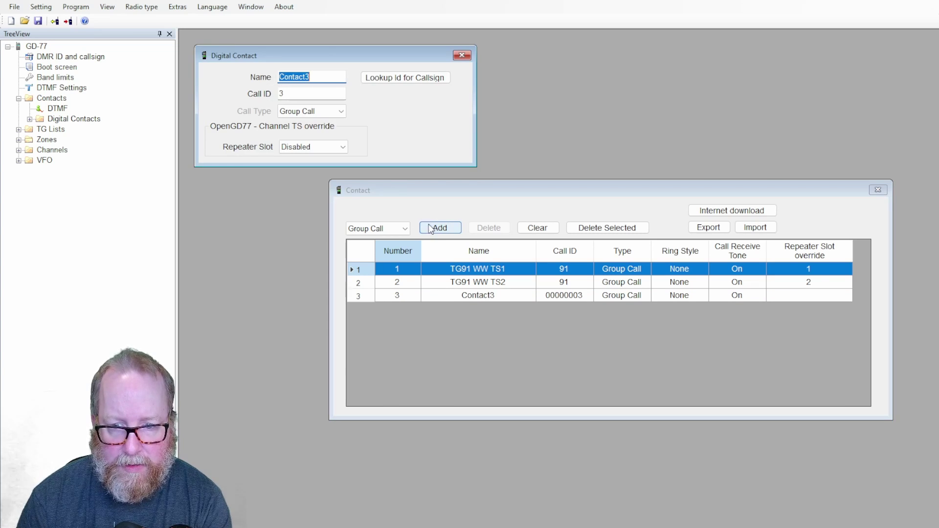
type("T")
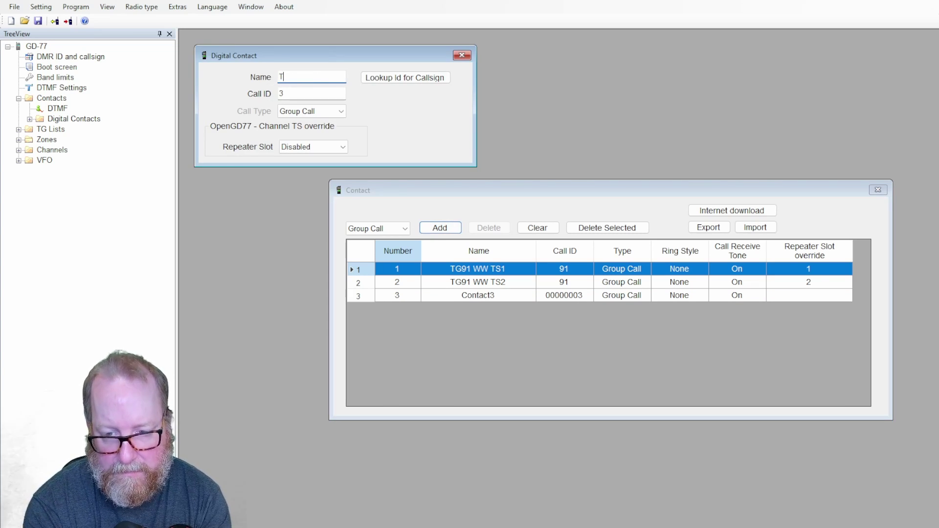
type("o")
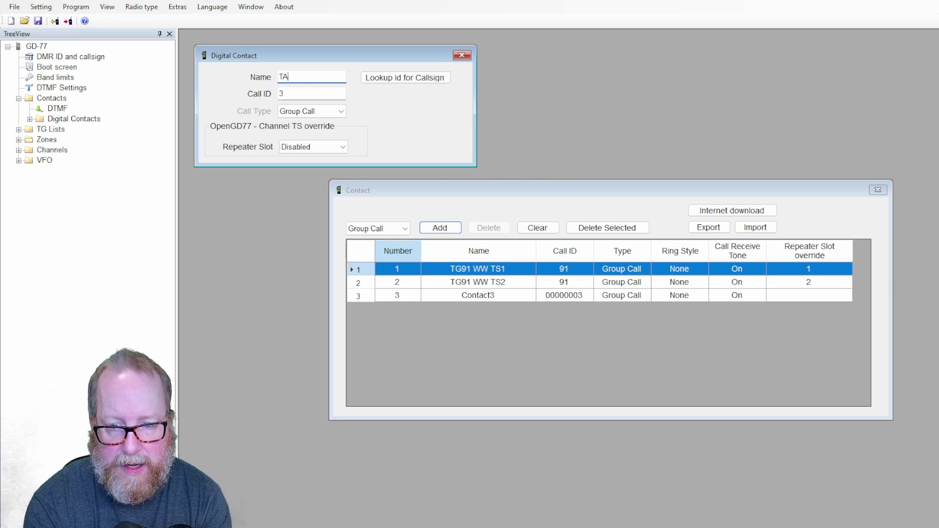
key("BackSpace")
type("OADS")
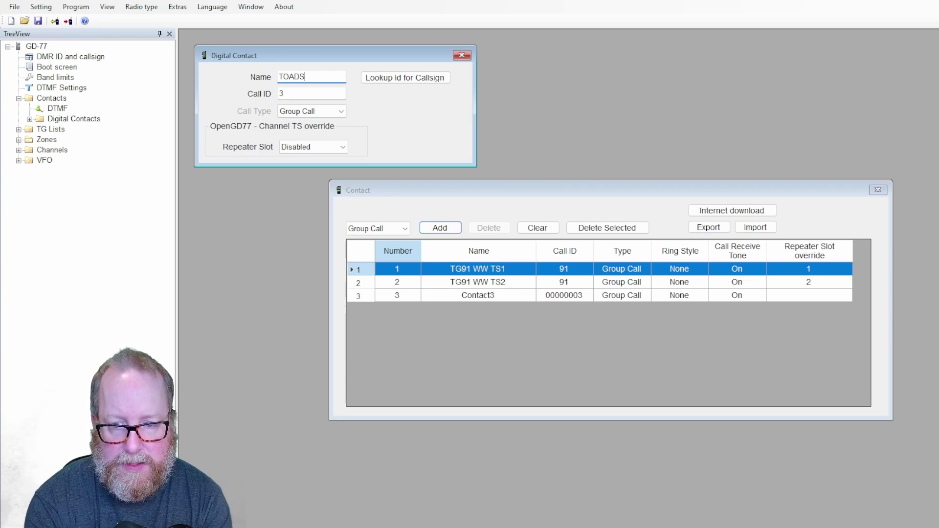
key("Tab")
type("319")
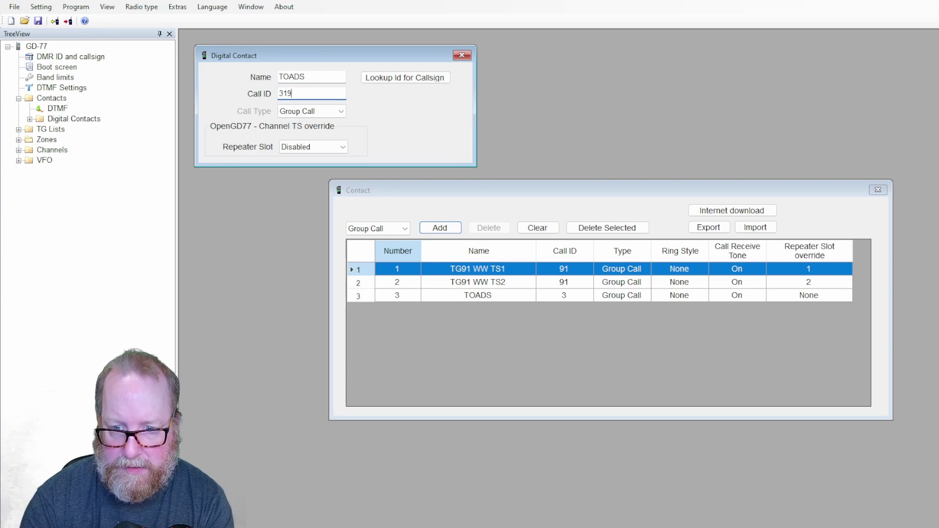
type("2083")
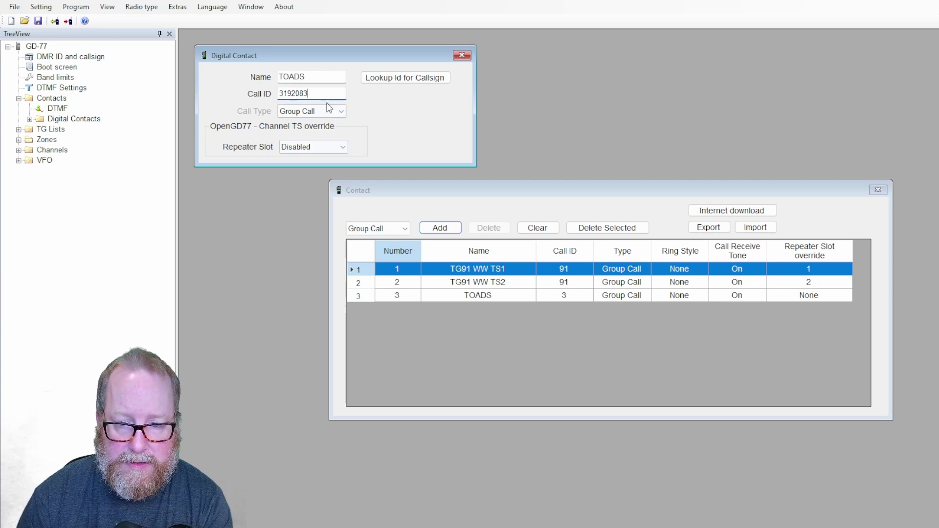
left_click(327, 73)
type("T")
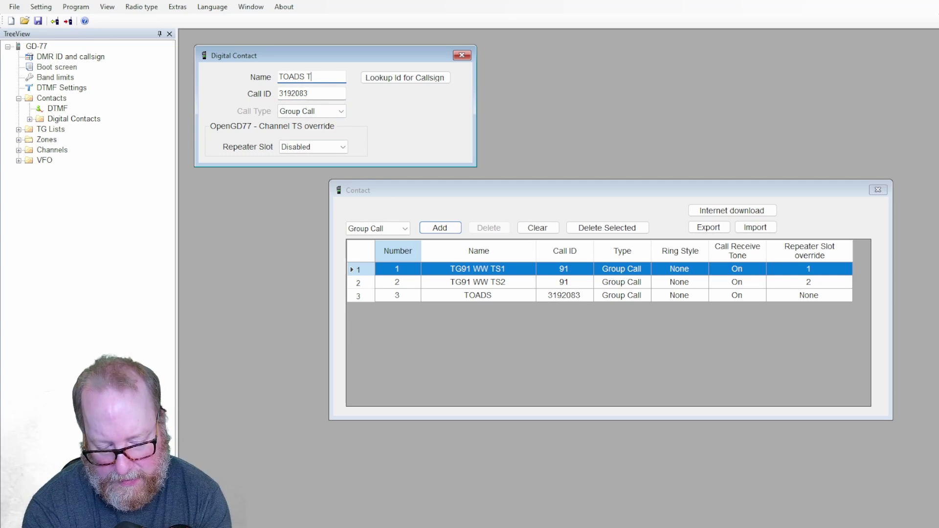
type("S1")
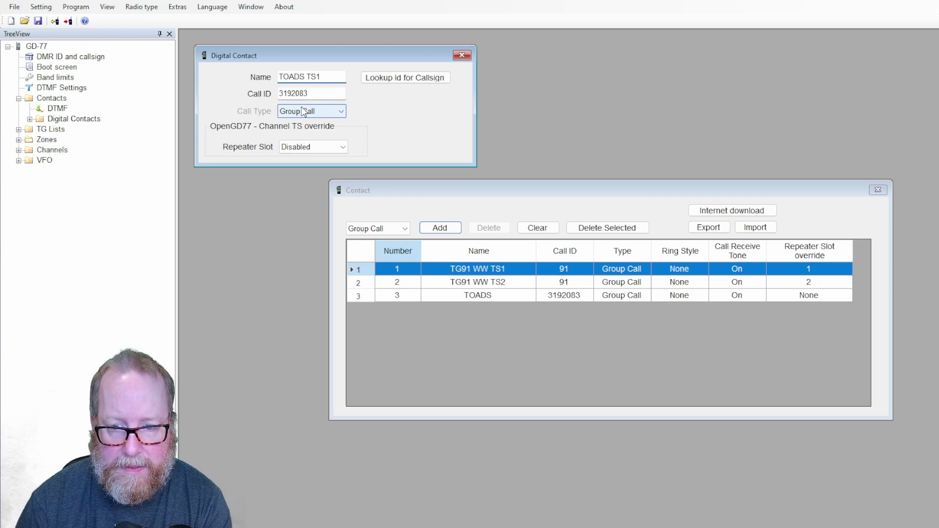
left_click(301, 147)
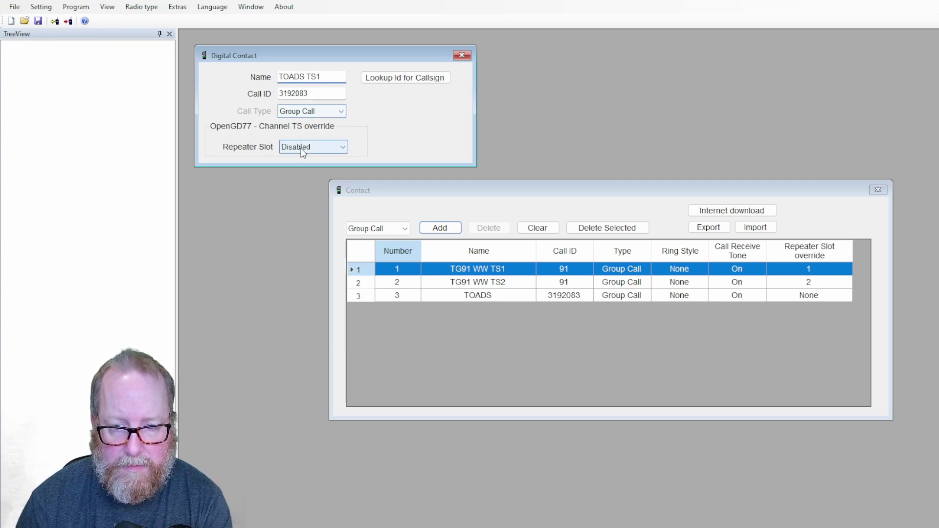
key("Down")
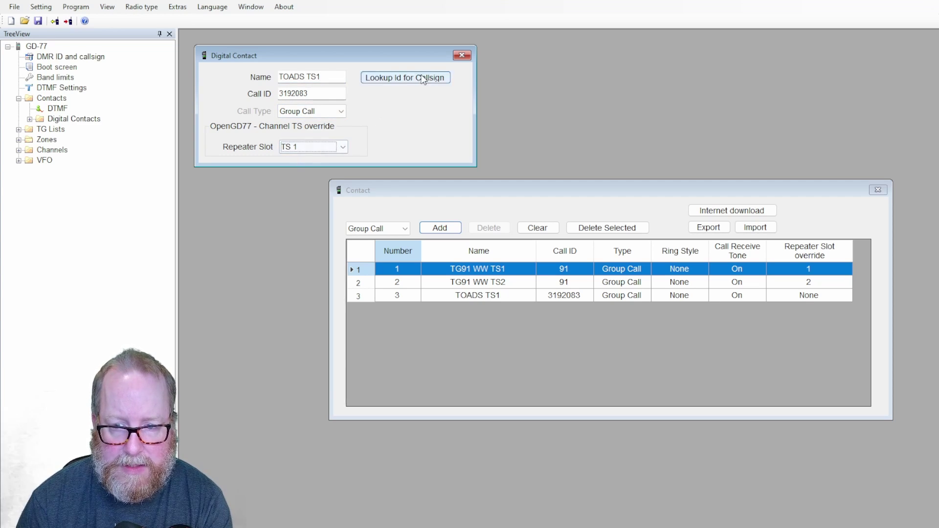
left_click(462, 55)
Add contact TOADS TS2 with call ID 3192083 and repeater slot TS 2.
left_click(439, 227)
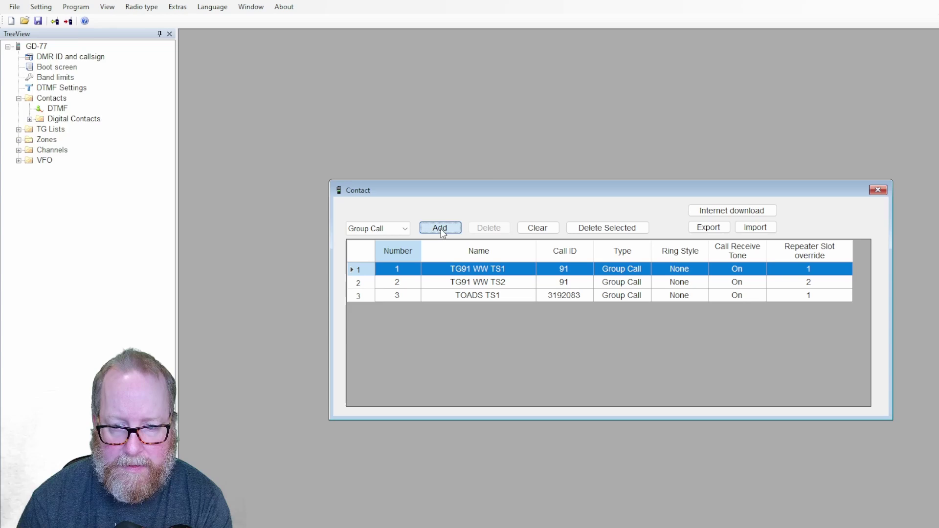
type("T")
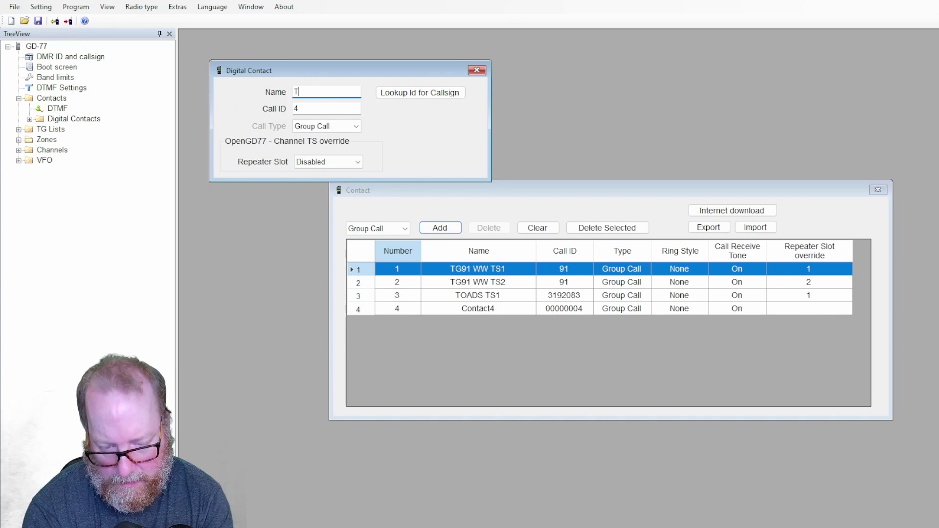
type("OA")
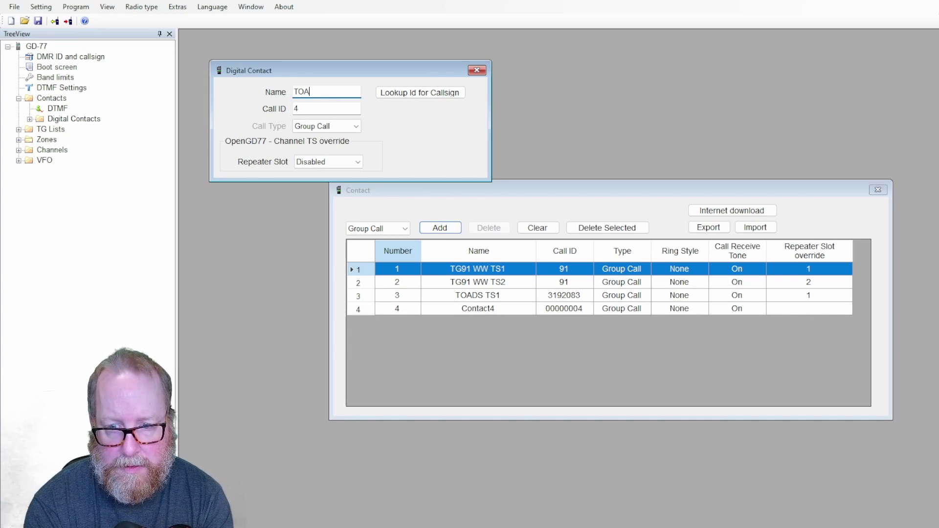
type("DS")
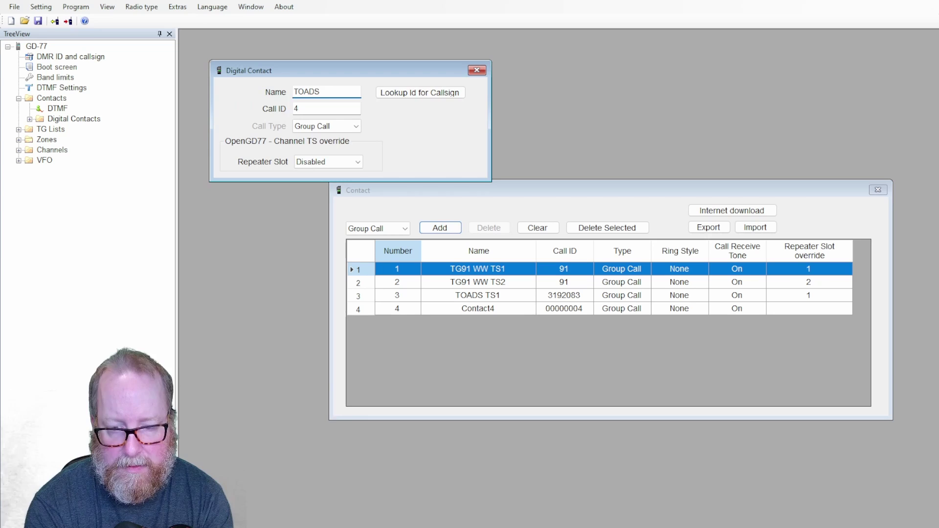
type(" TS2")
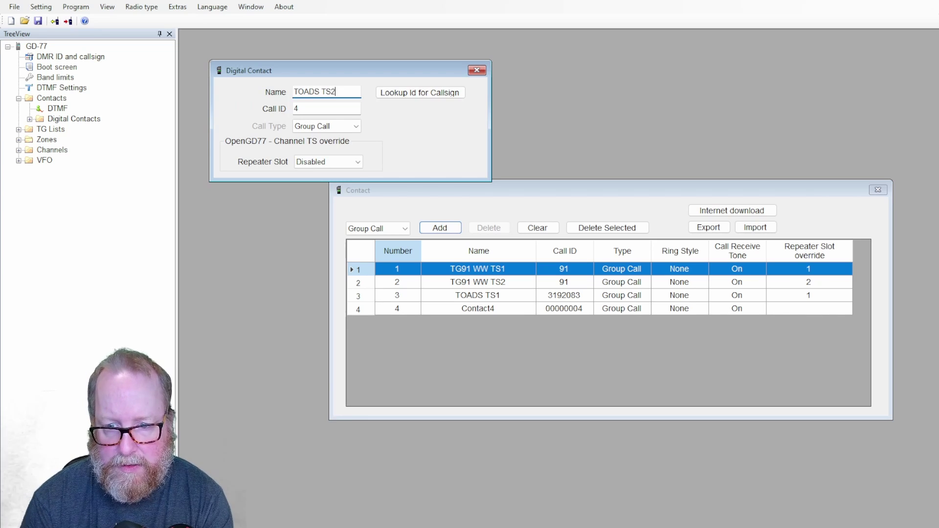
key("Tab")
type("3192083")
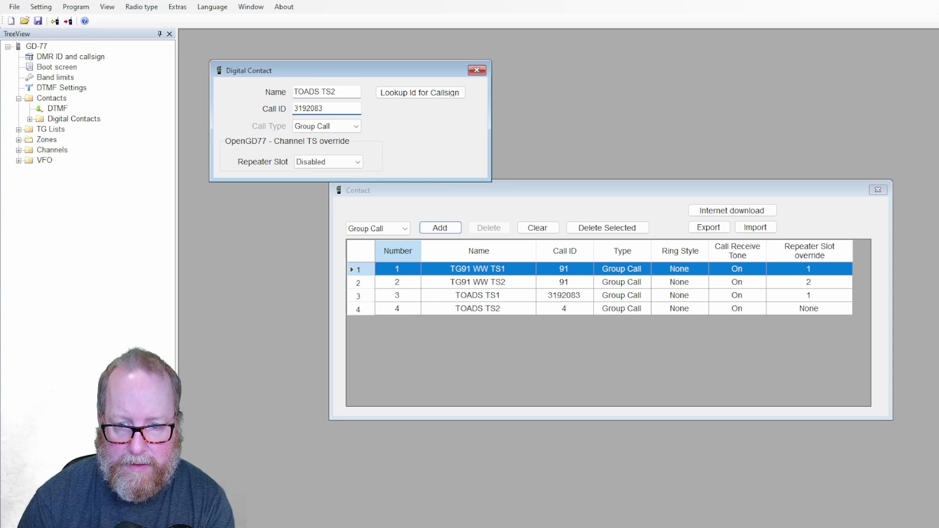
key("Tab")
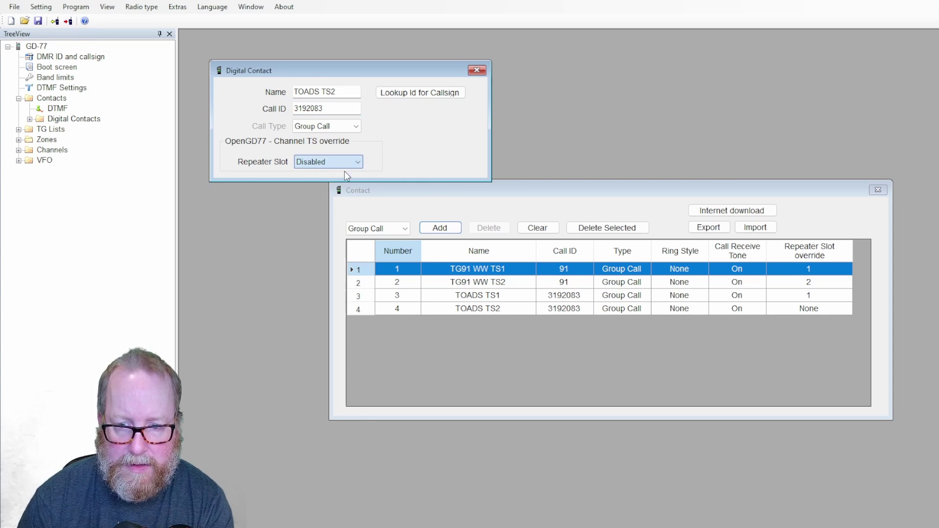
key("Down")
key("Down")
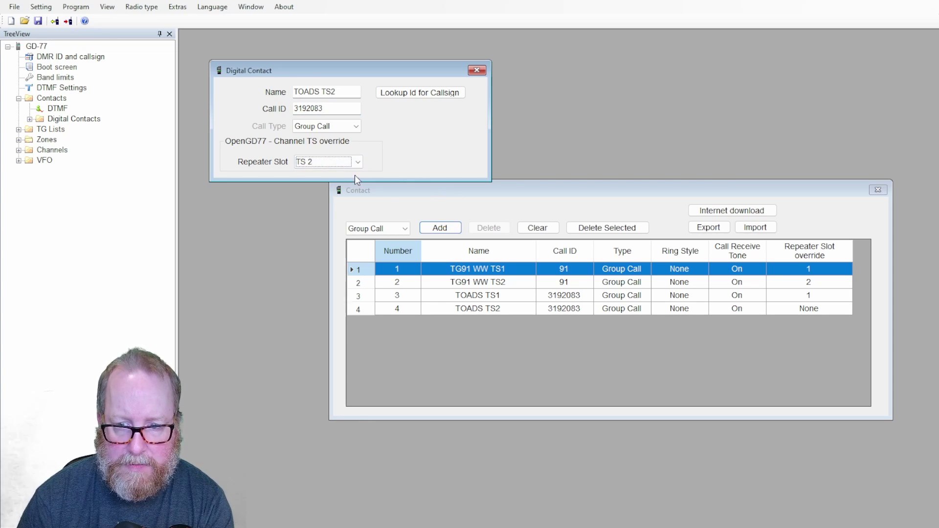
left_click(476, 71)
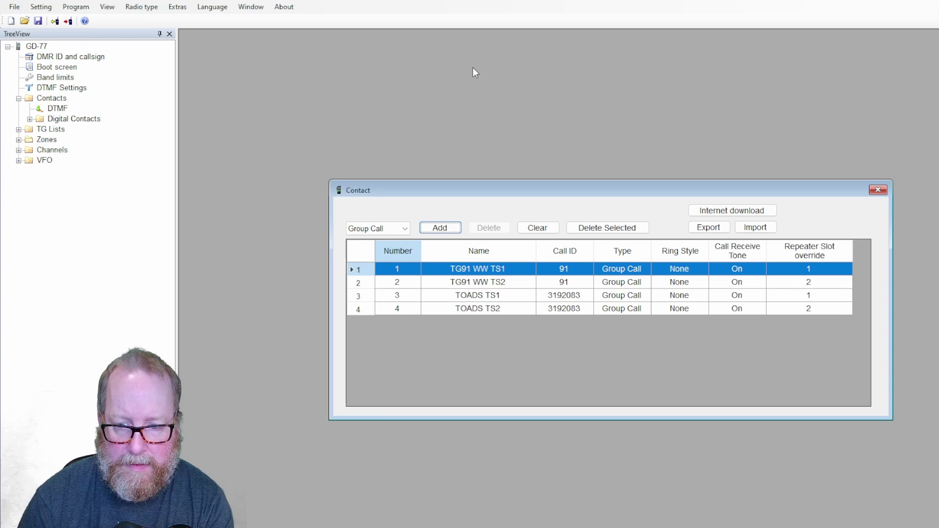
Add private-call contact Parrot 242 TS1 with ID 242997 and timeslot override TS 1.
left_click(441, 228)
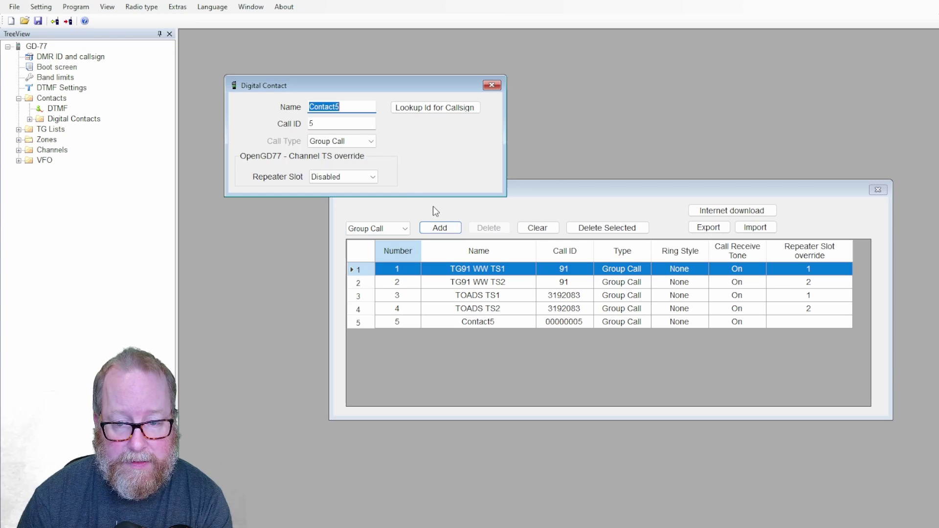
type("Pa")
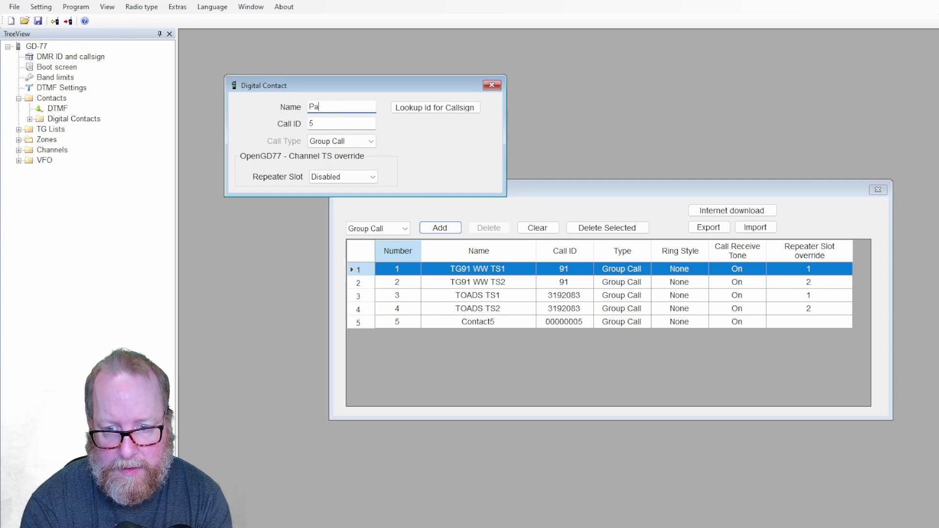
type("rrot 2")
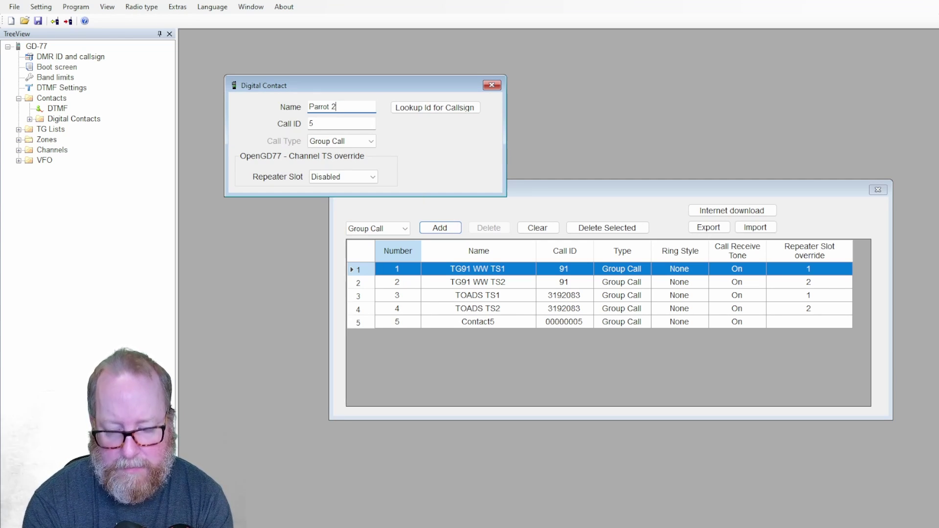
type("42 TS")
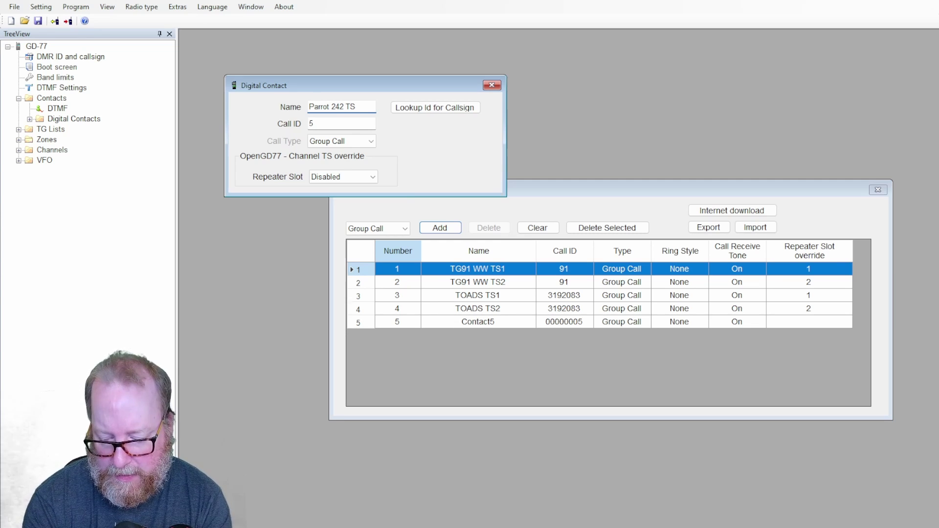
type("1")
key("Tab")
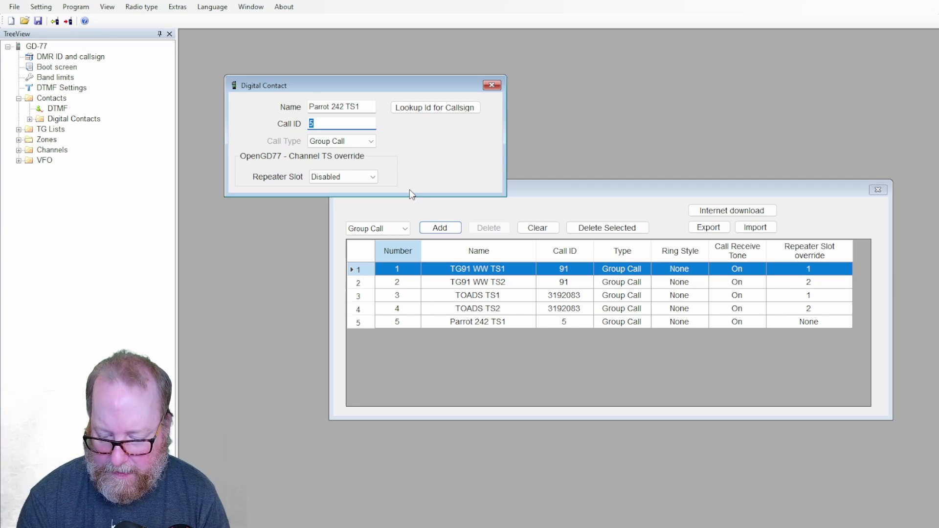
type("242")
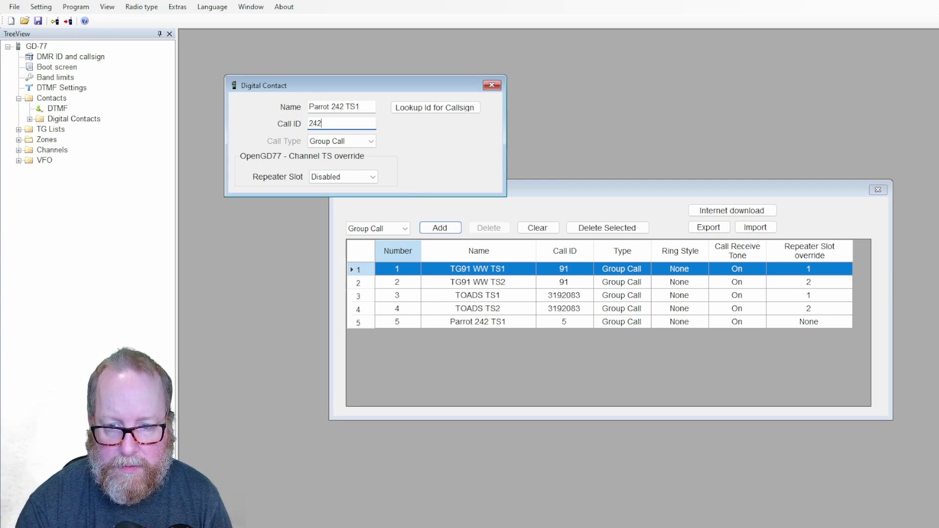
type("997")
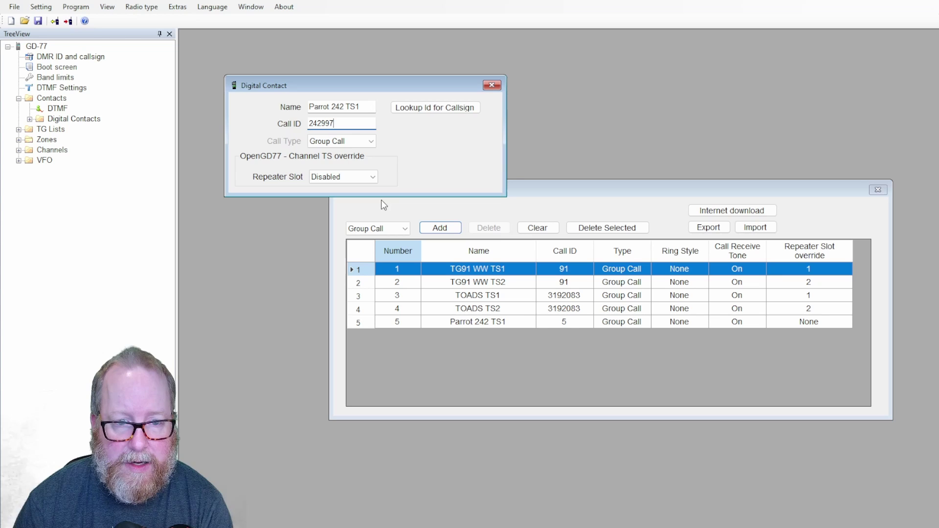
key("Tab")
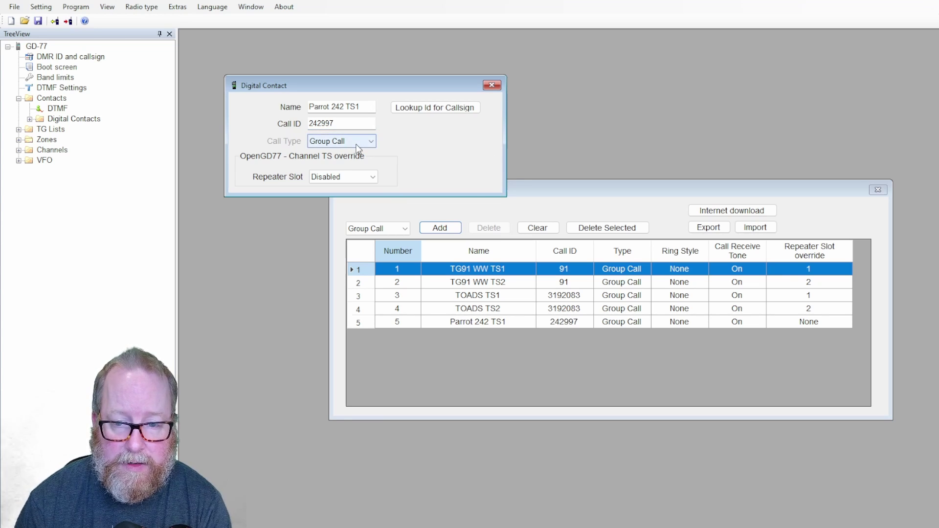
key("Down")
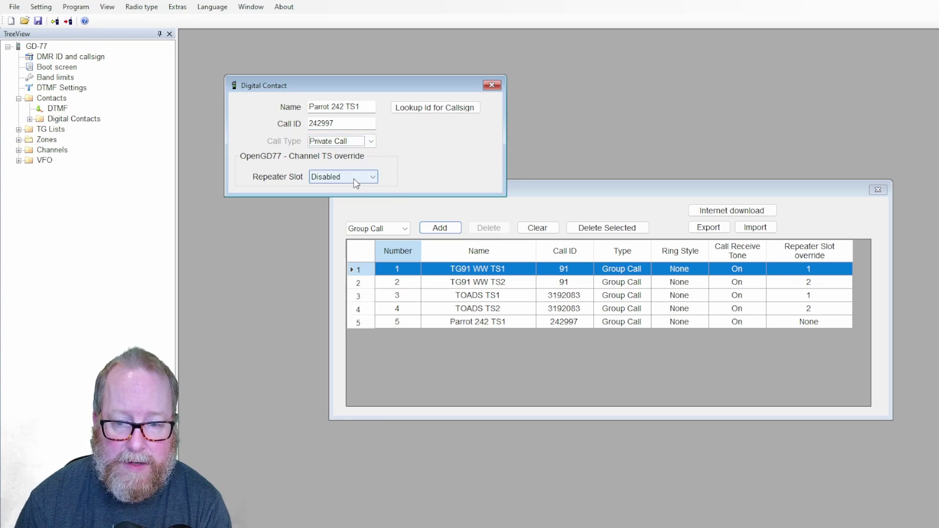
left_click(355, 182)
key("Down")
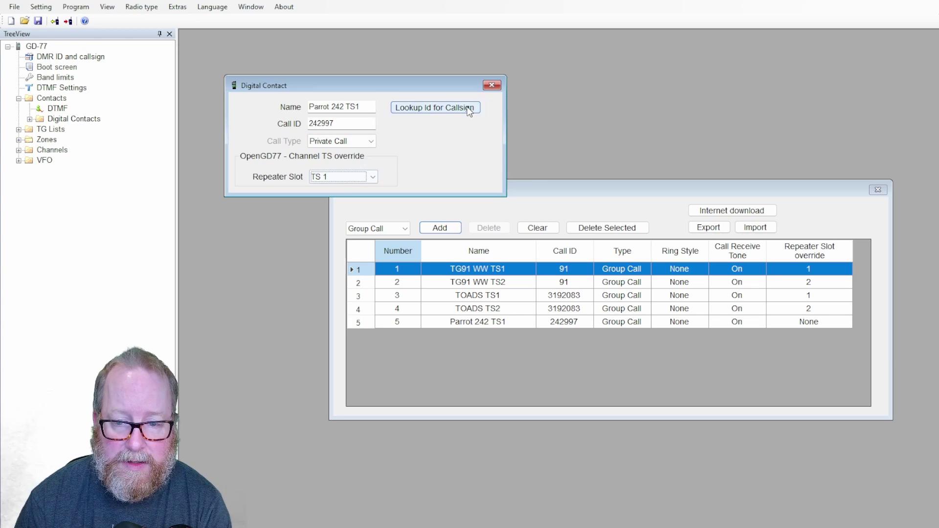
left_click(493, 88)
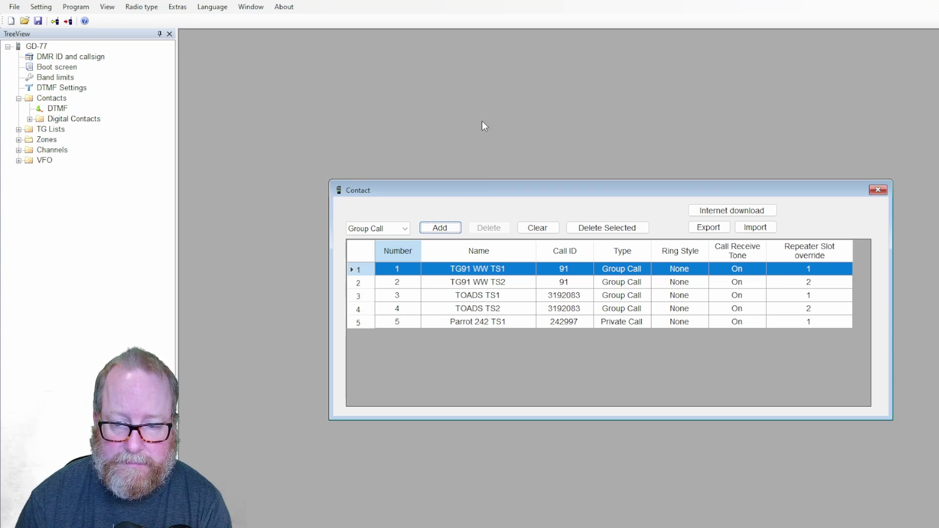
Add private-call contact Parrot 242 TS2 with ID 242997 and timeslot override TS 2.
left_click(440, 228)
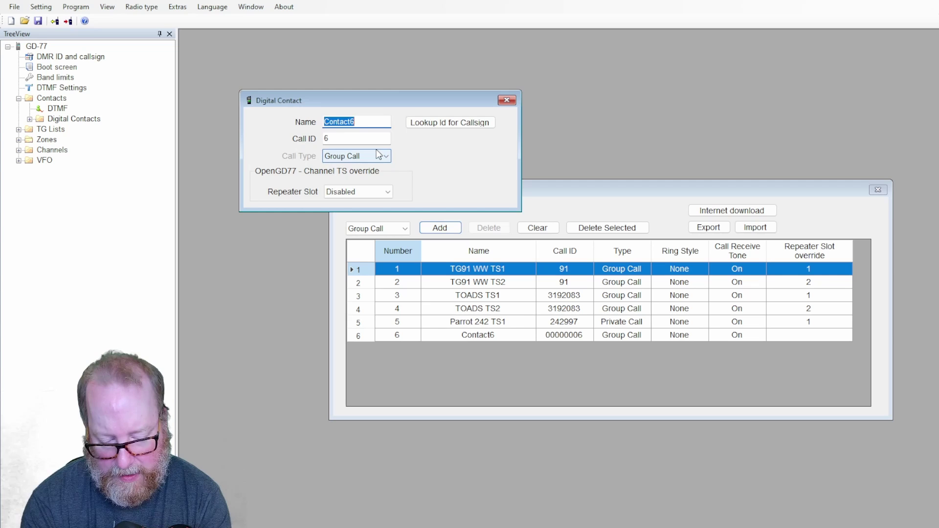
type("Pa")
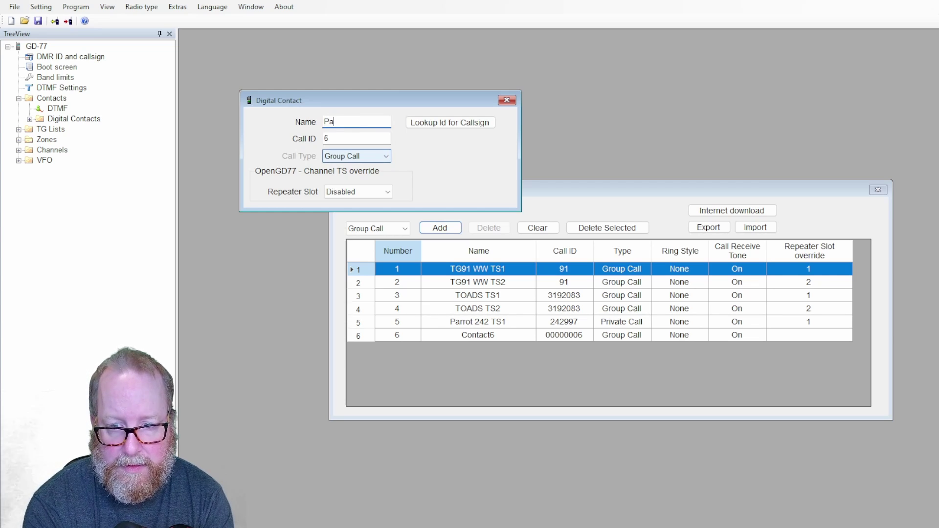
type("rrot ")
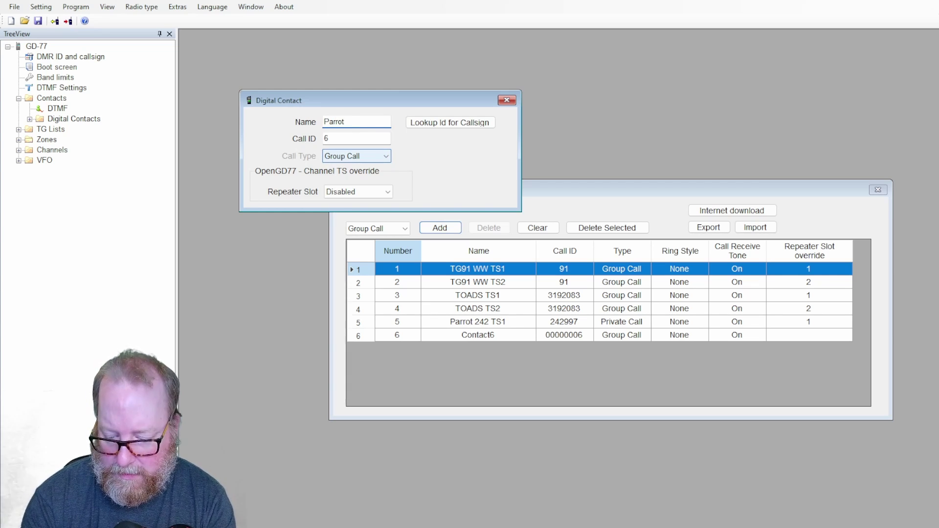
type("242")
type(" TS")
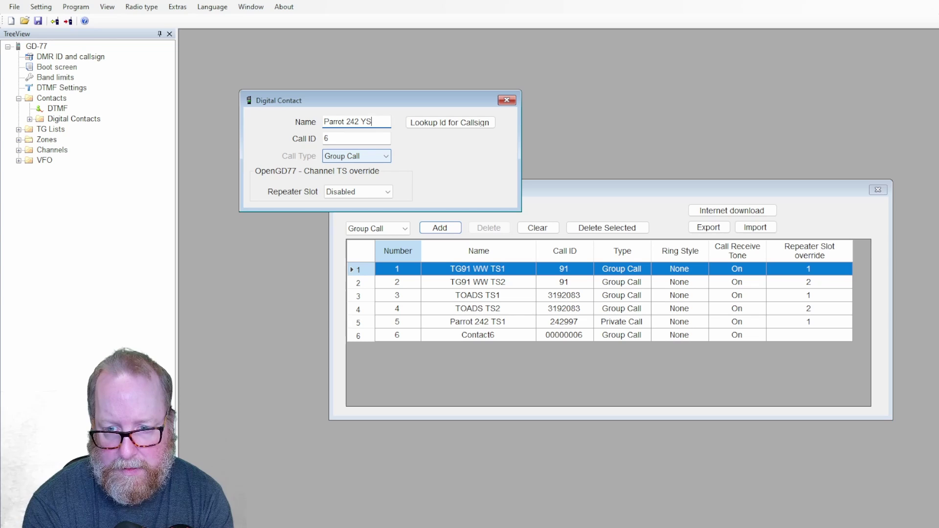
key("BackSpace")
key("BackSpace")
type("TS2")
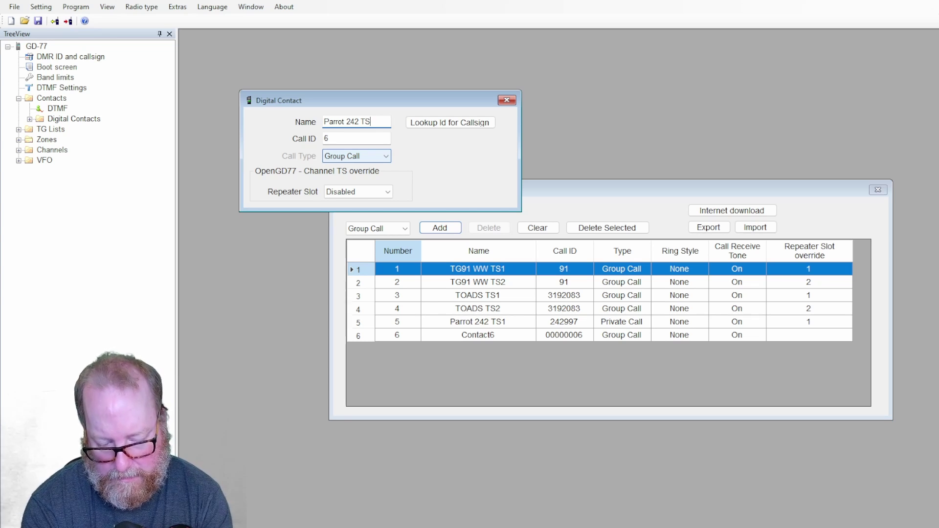
left_click(362, 139)
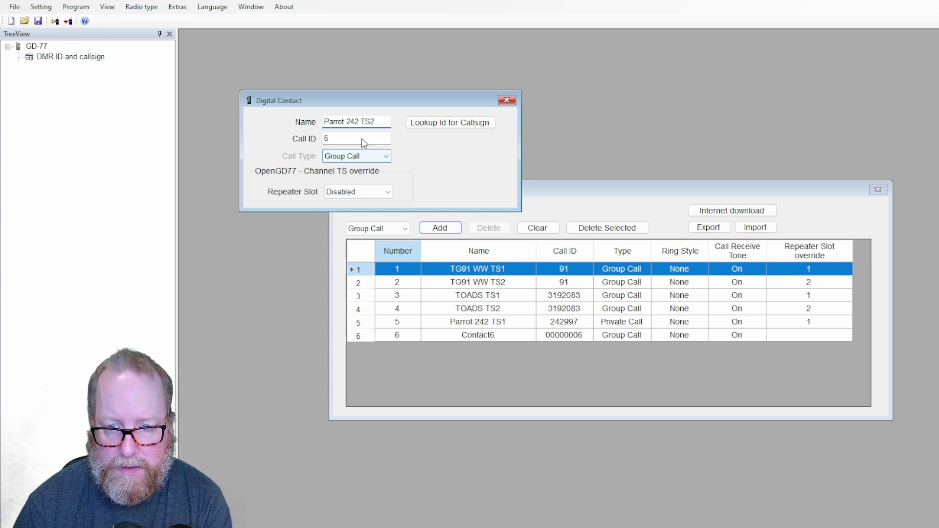
double_click(363, 139)
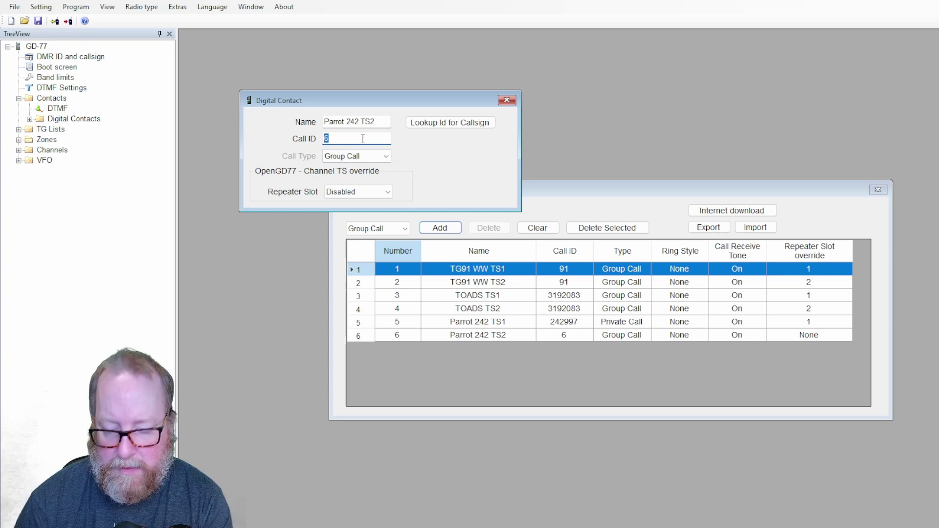
type("242997")
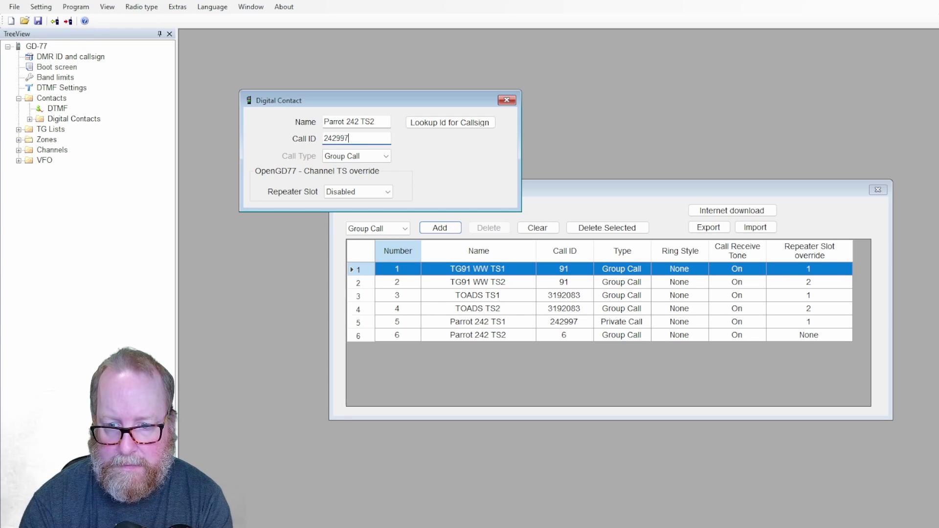
left_click(374, 156)
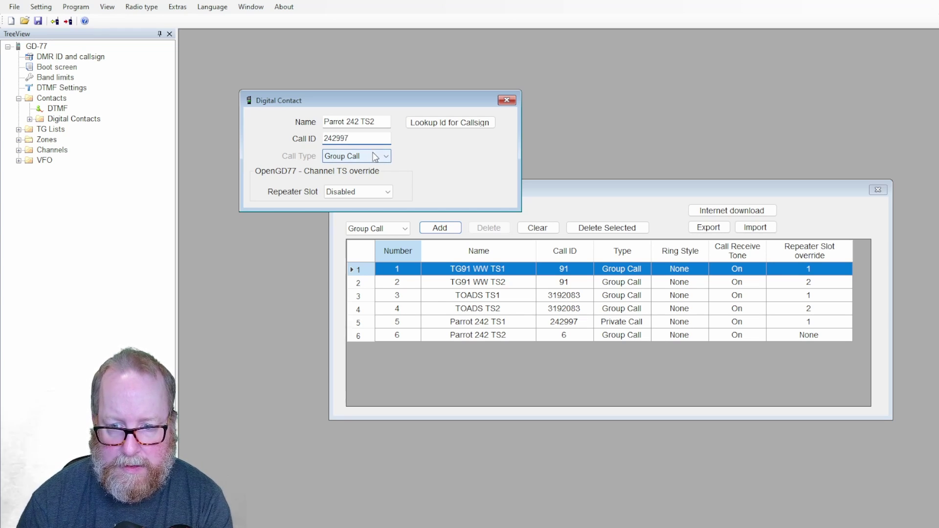
key("Down")
key("Tab")
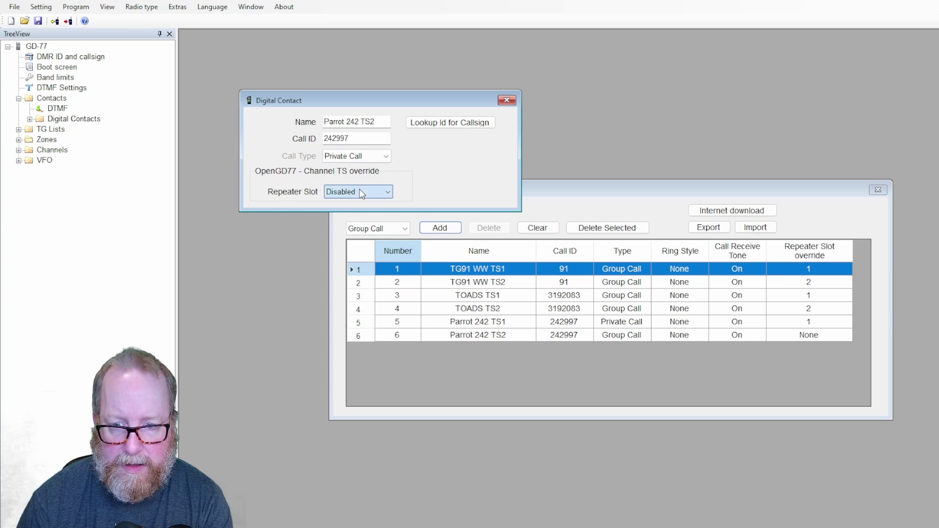
key("Down")
key("Down")
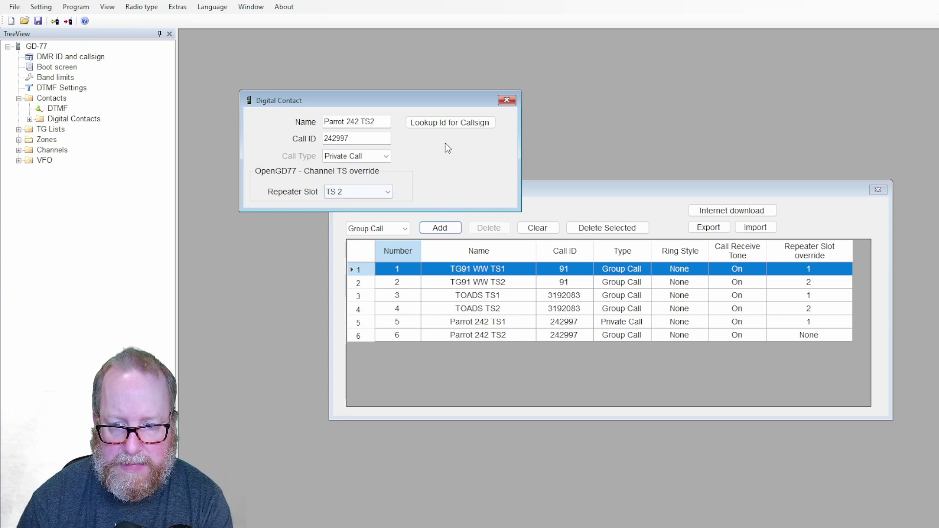
Close the contacts and expand TG Lists to show Brandmeister and DMR MARC.
left_click(506, 100)
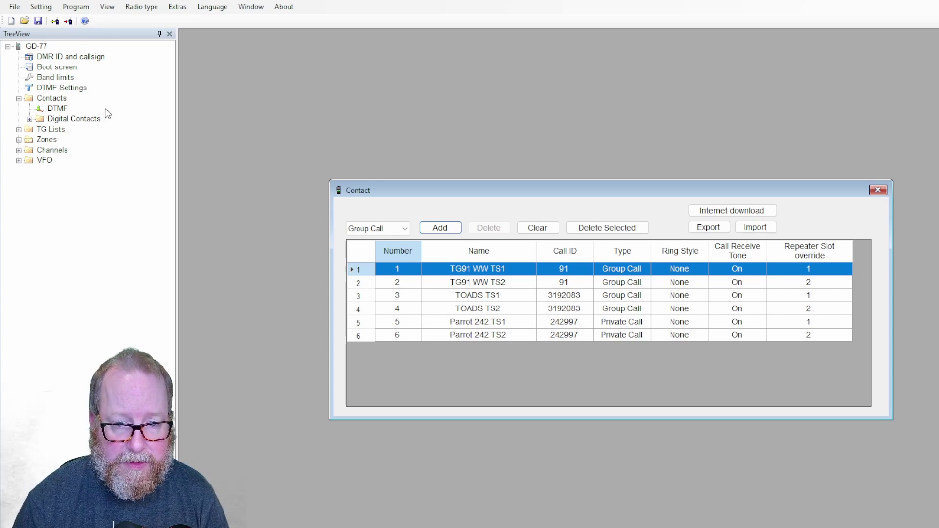
left_click(18, 130)
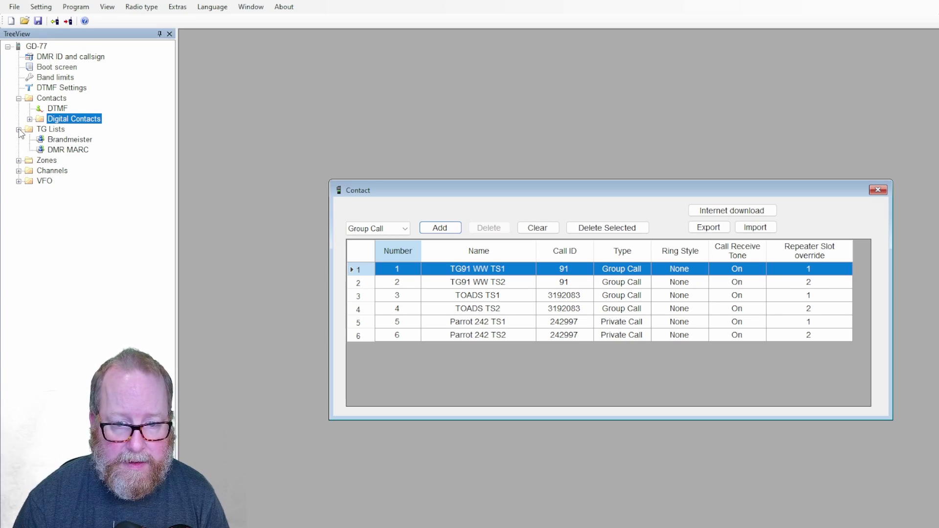
double_click(53, 129)
double_click(54, 129)
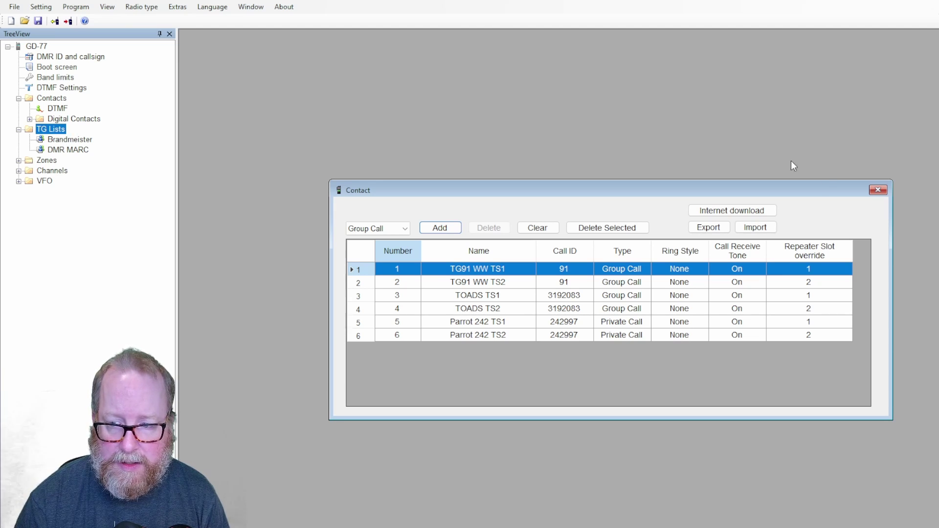
left_click(879, 190)
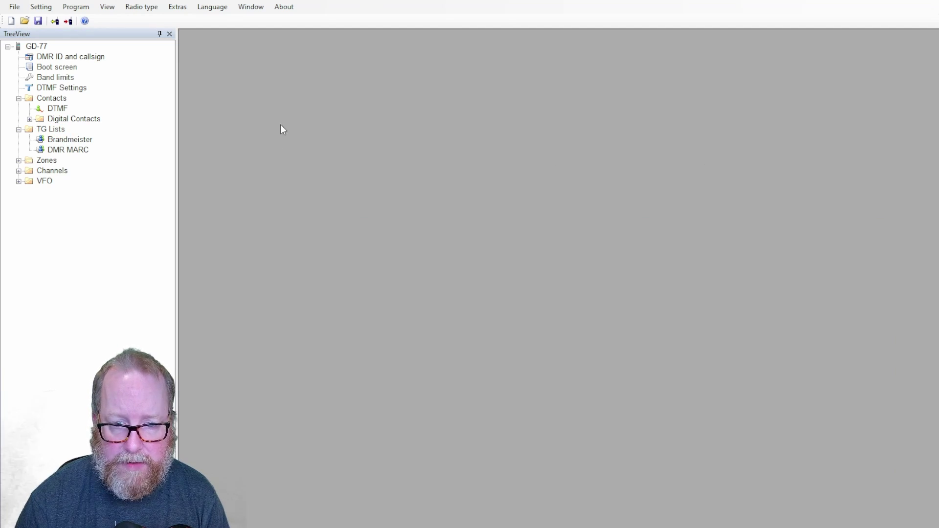
Rename the DMR MARC talkgroup list to Hotspot.
left_click(63, 141)
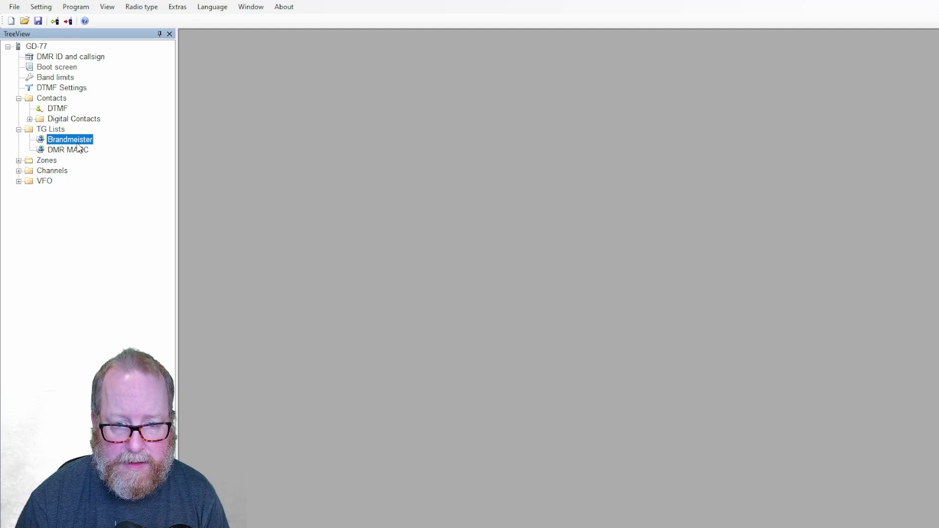
left_click(56, 150)
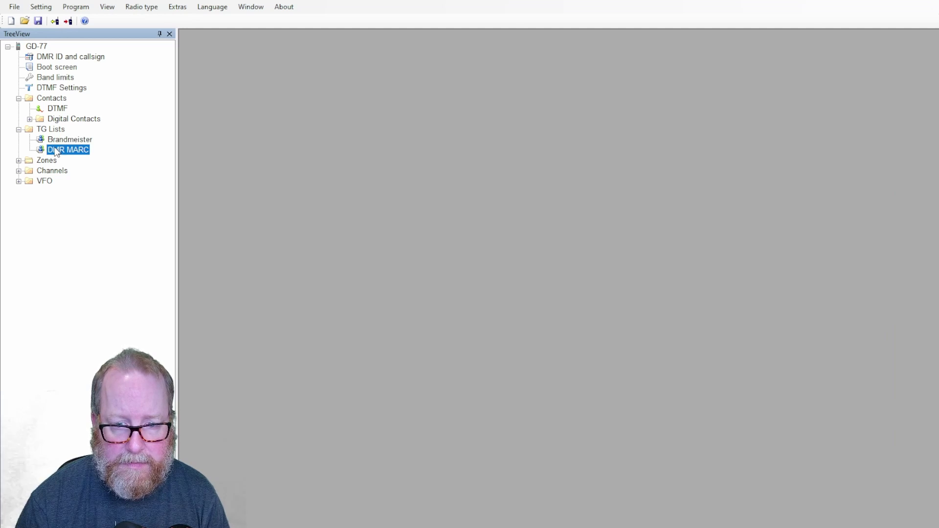
left_click(56, 151)
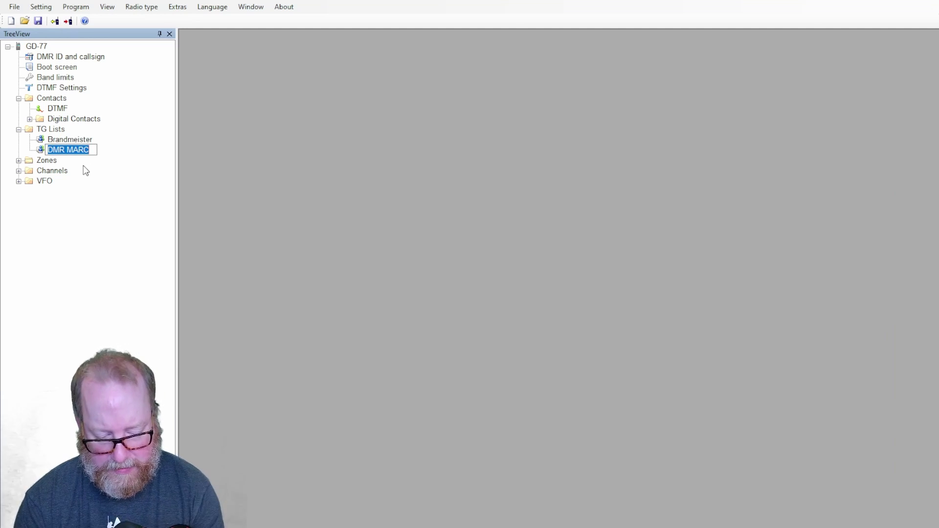
type("Hotspo")
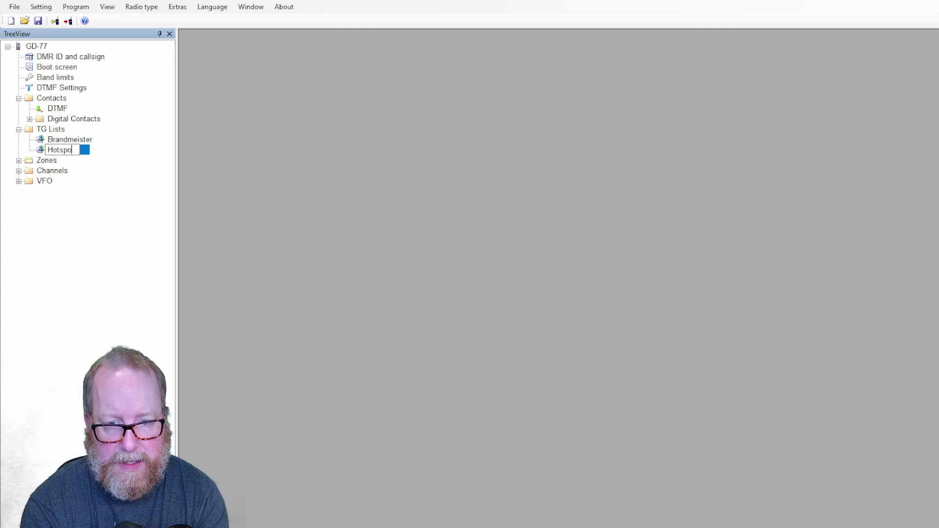
type("t")
key("Return")
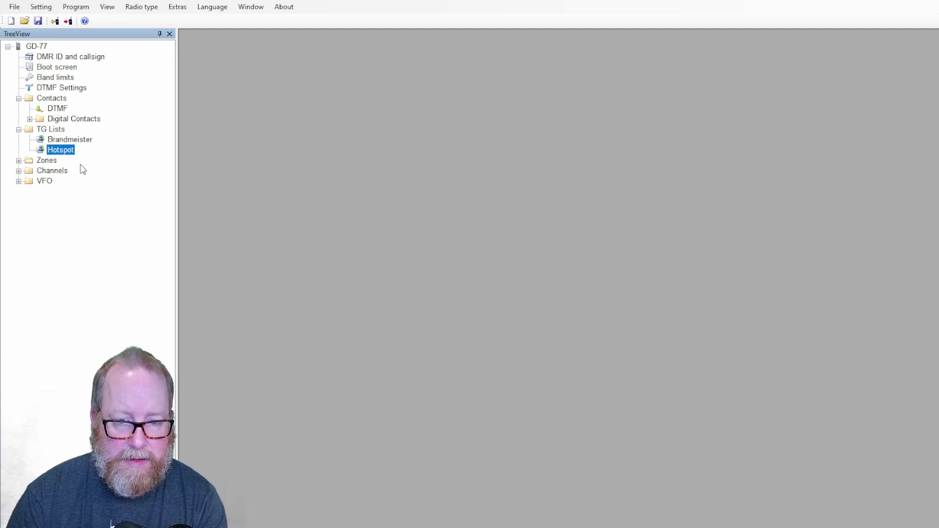
left_click(73, 142)
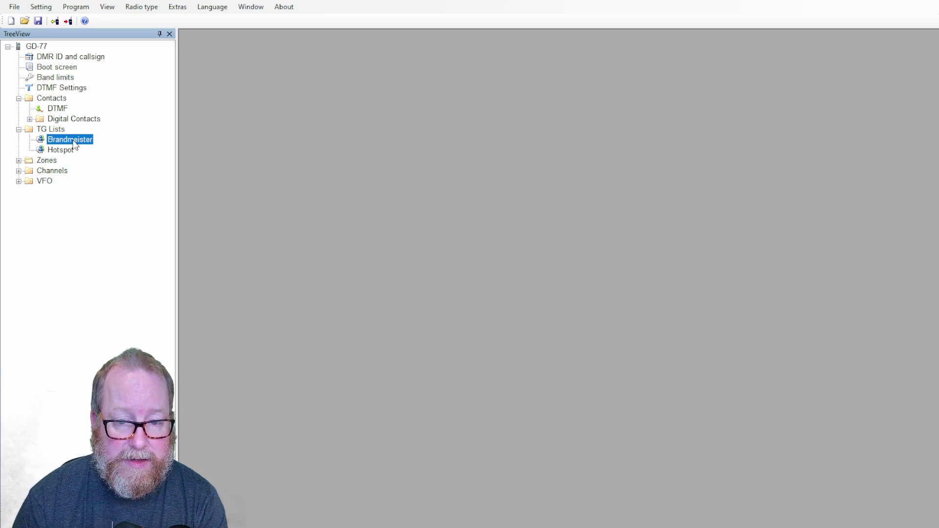
In the Brandmeister TG list, add members TG91 WW TS2, TOADS TS2 and Parrot 242 TS2.
double_click(73, 141)
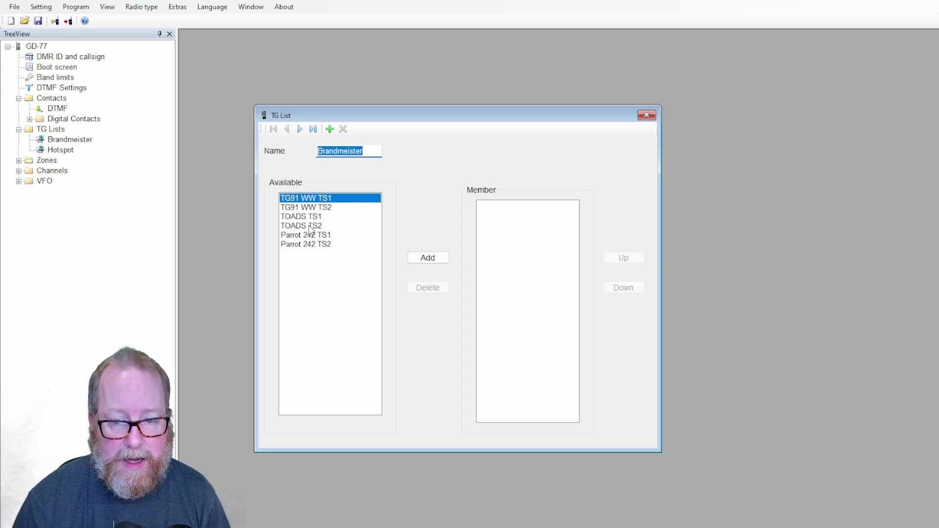
left_click(313, 206)
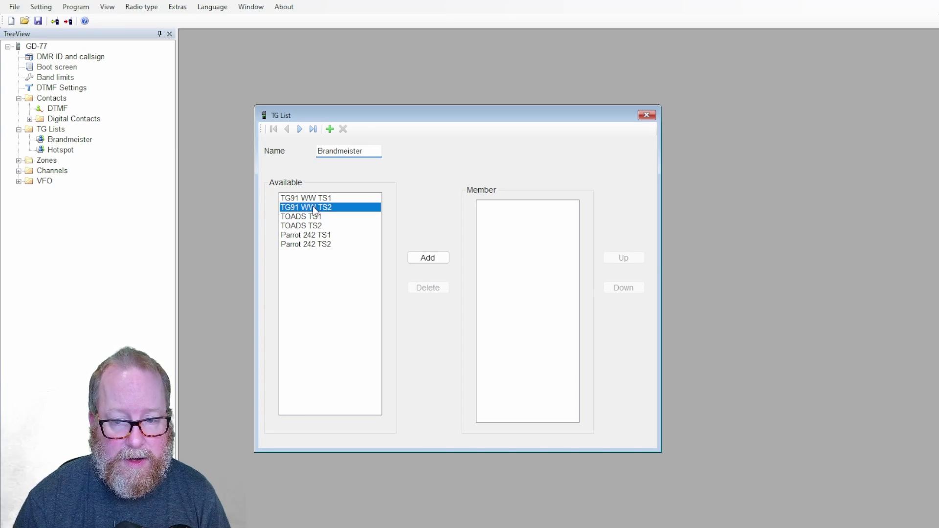
left_click(420, 257)
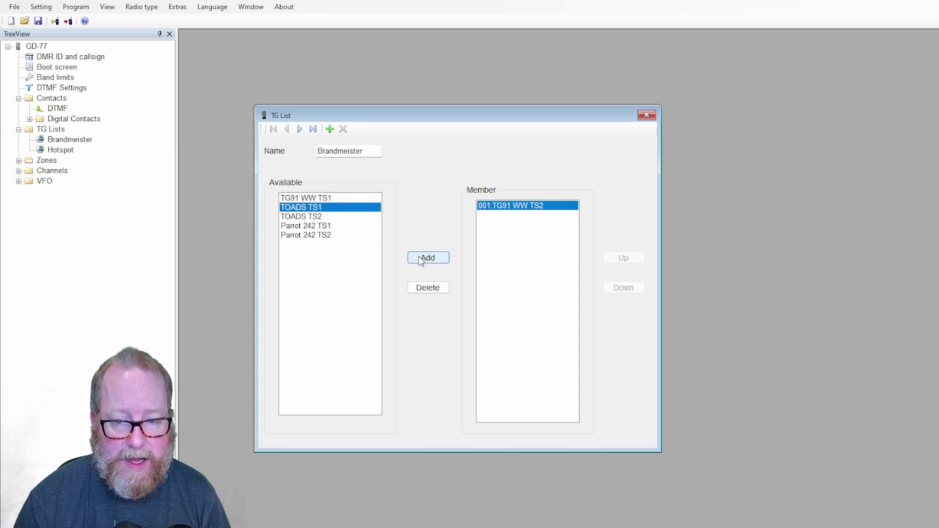
left_click(311, 217)
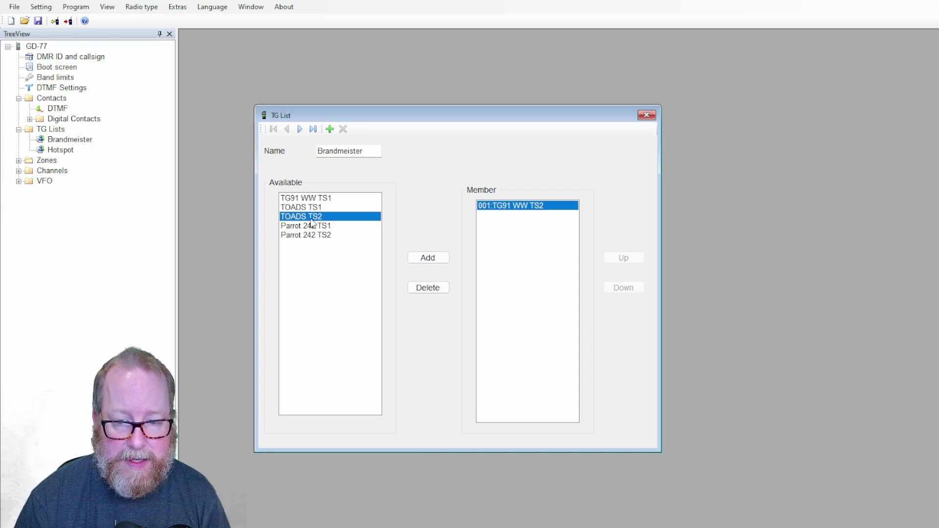
left_click(423, 261)
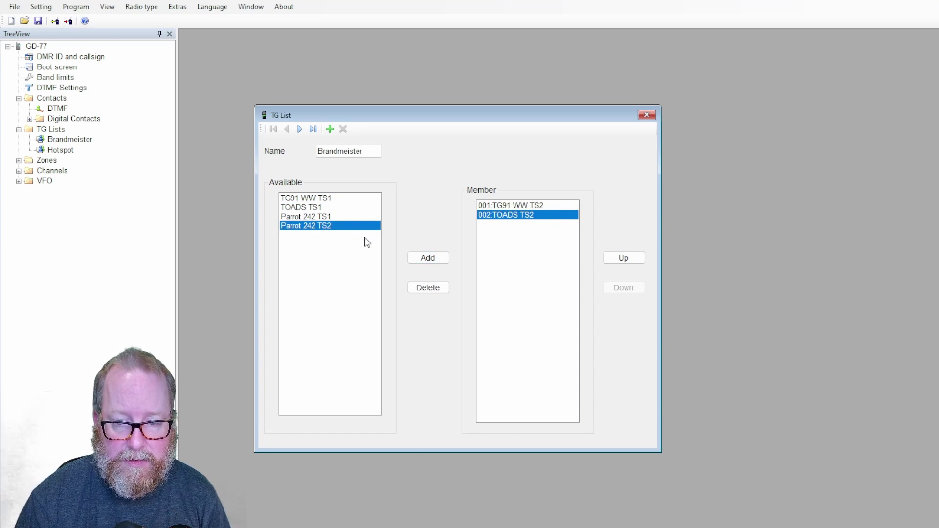
left_click(434, 260)
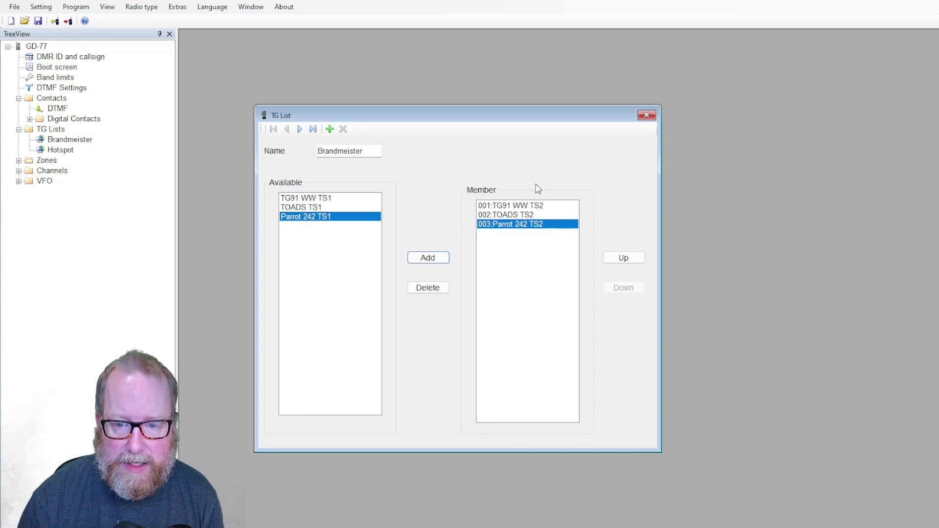
Add TG91 WW TS2, TOADS TS2 and Parrot 242 TS2 to the Hotspot list's members.
left_click(647, 115)
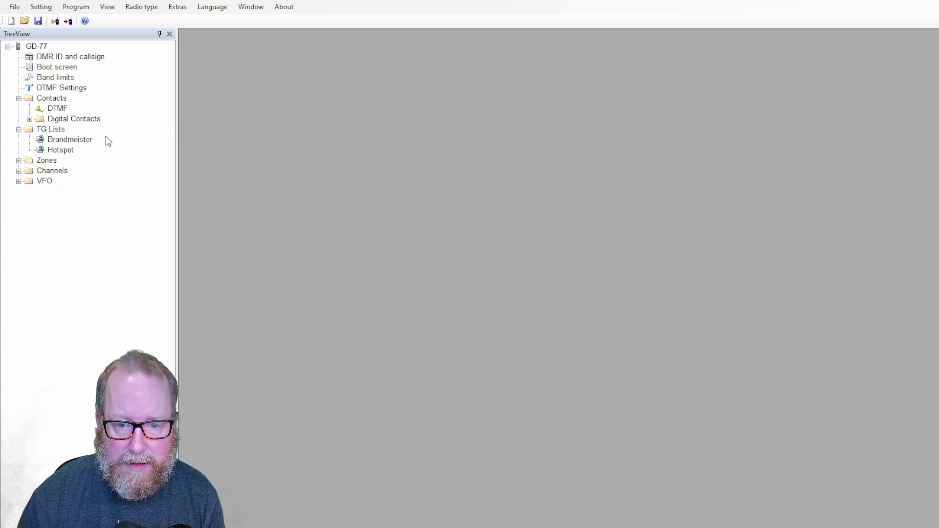
double_click(56, 150)
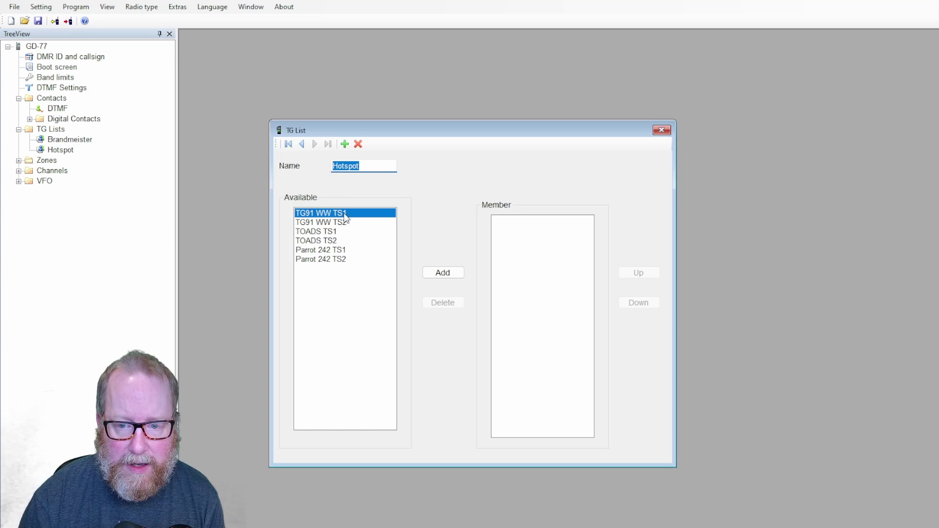
left_click(333, 224)
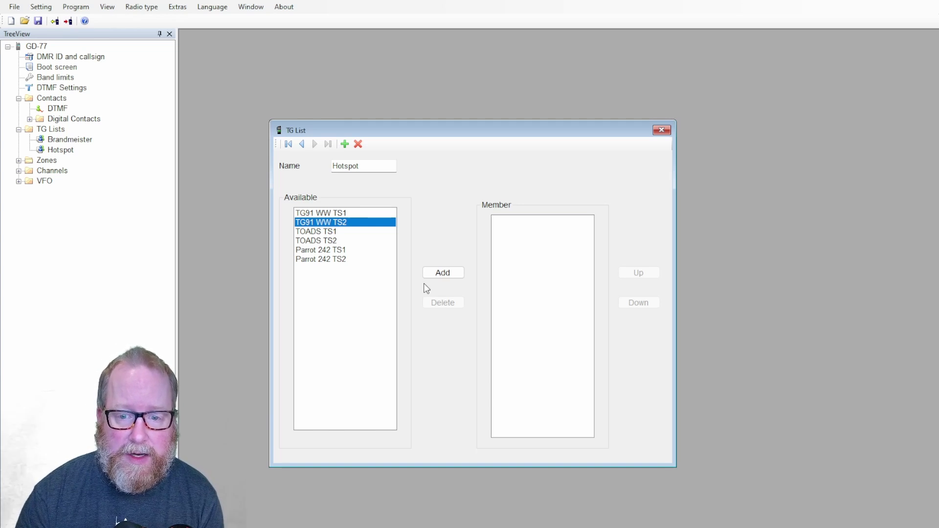
left_click(445, 272)
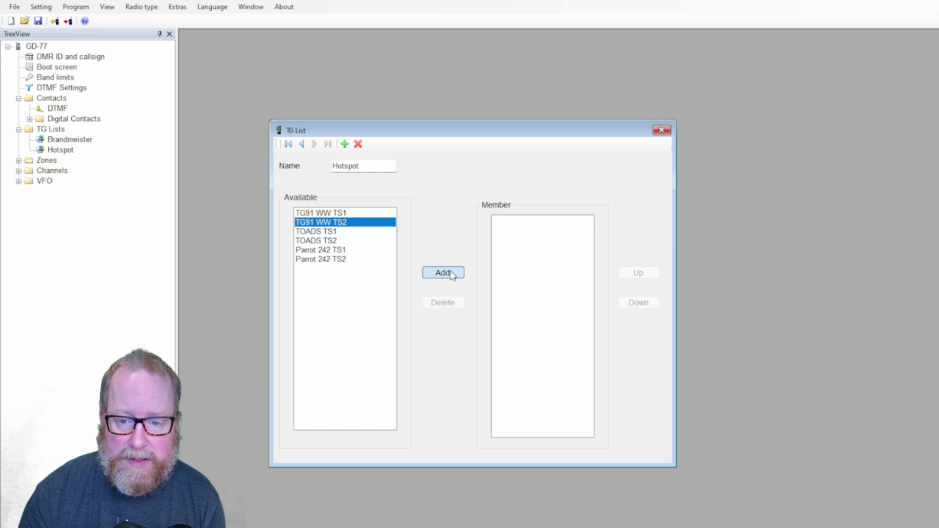
left_click(336, 232)
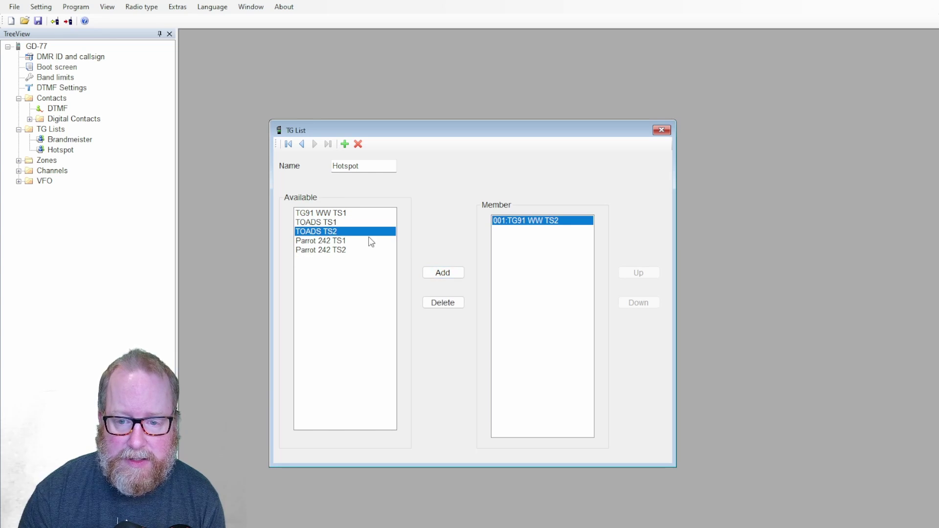
left_click(449, 272)
left_click(341, 245)
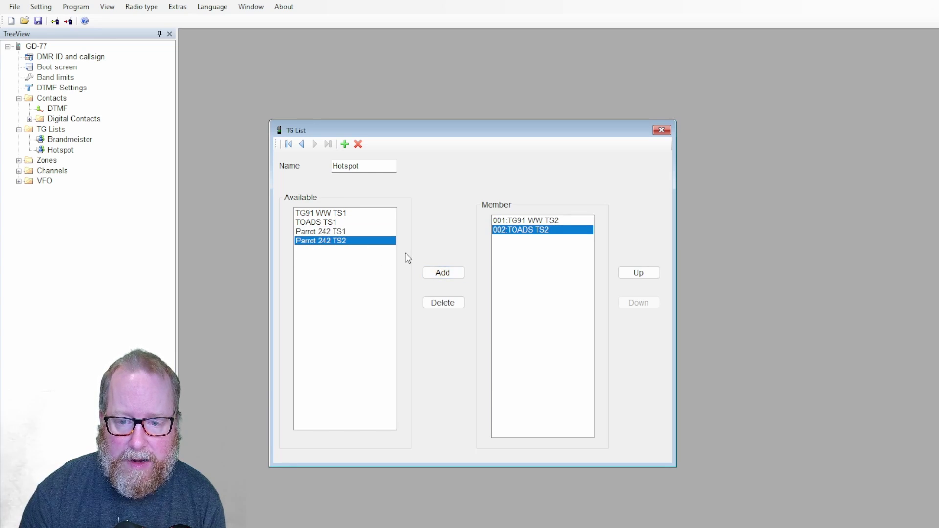
left_click(445, 273)
left_click(661, 131)
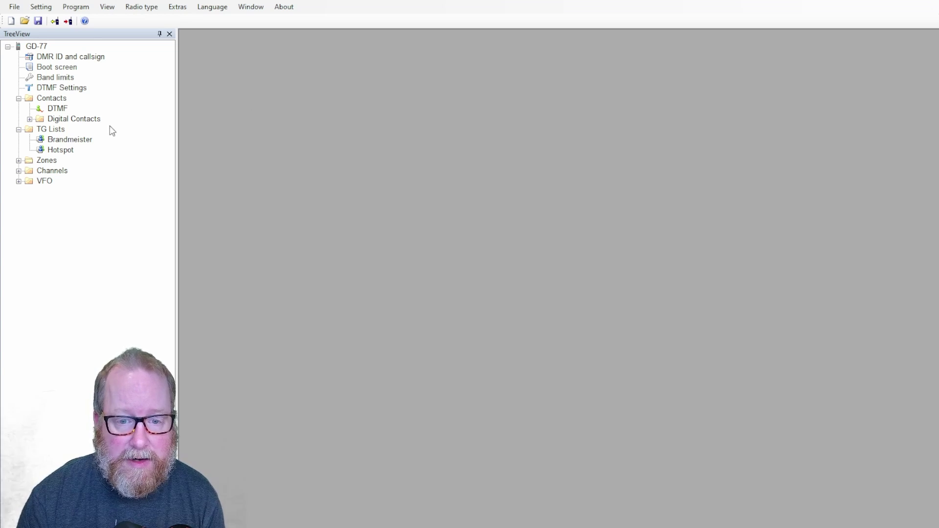
Rename Zone1 to Analog.
left_click(19, 162)
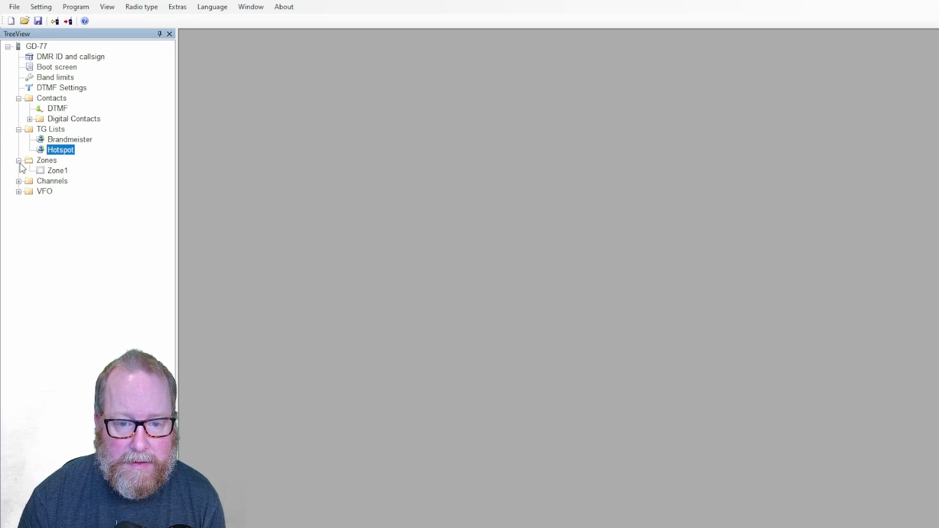
left_click(58, 172)
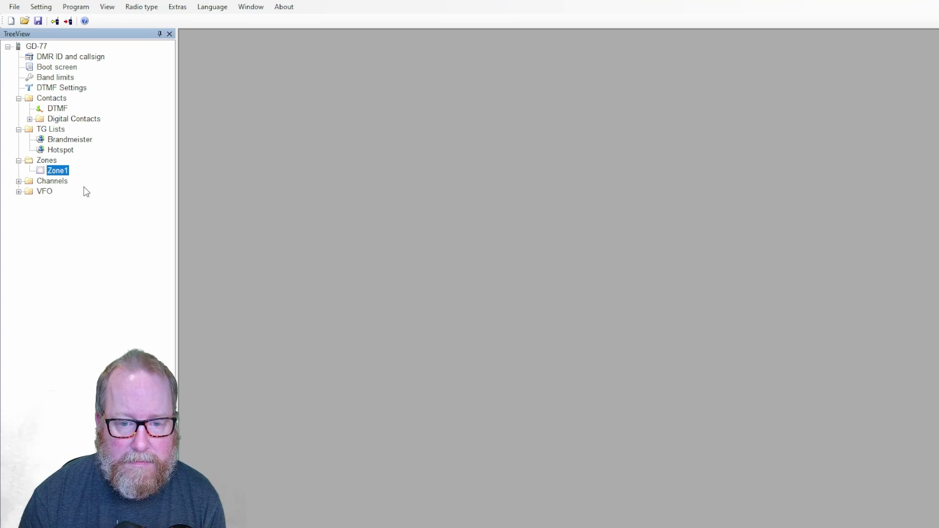
key("F2")
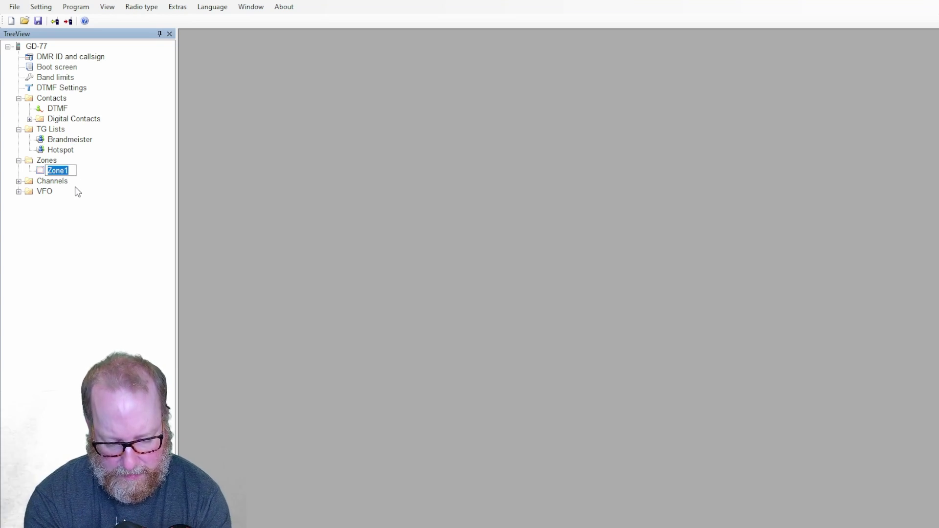
type("Analog")
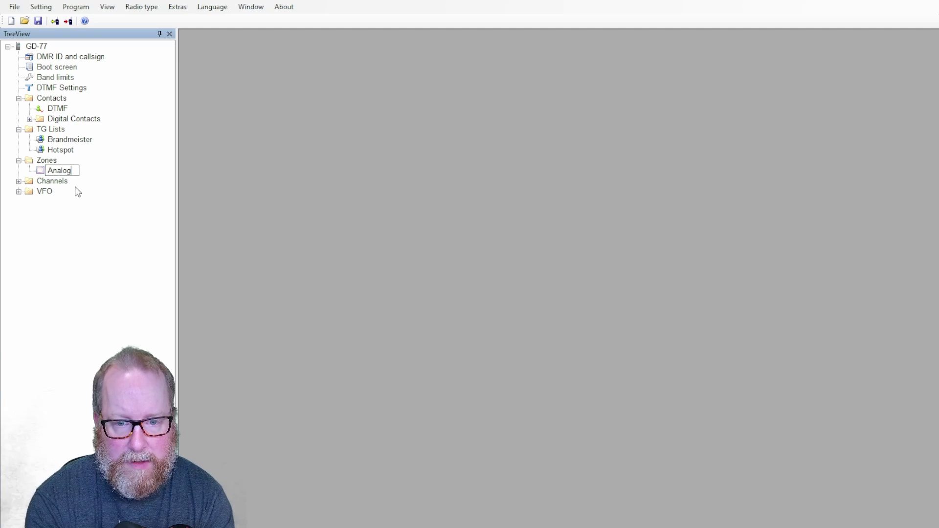
key("Return")
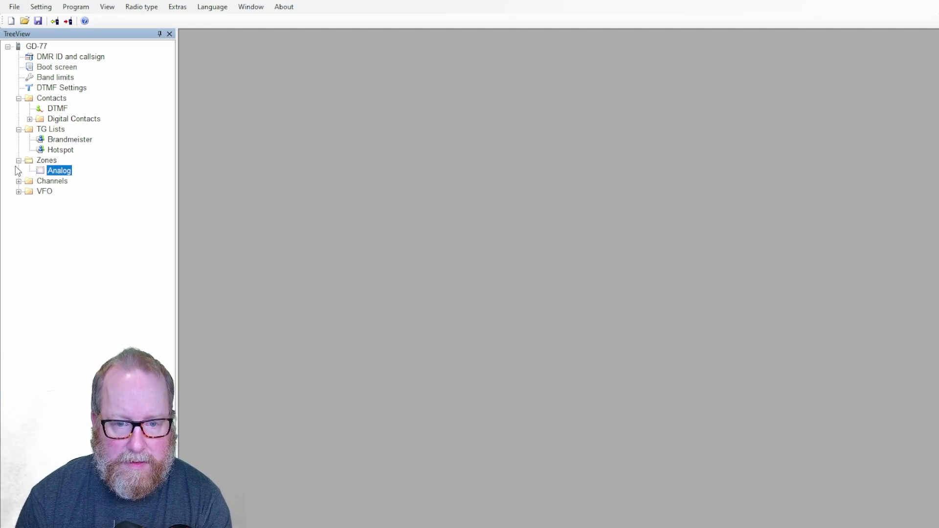
Insert a new zone and name it Digital.
left_click(45, 163)
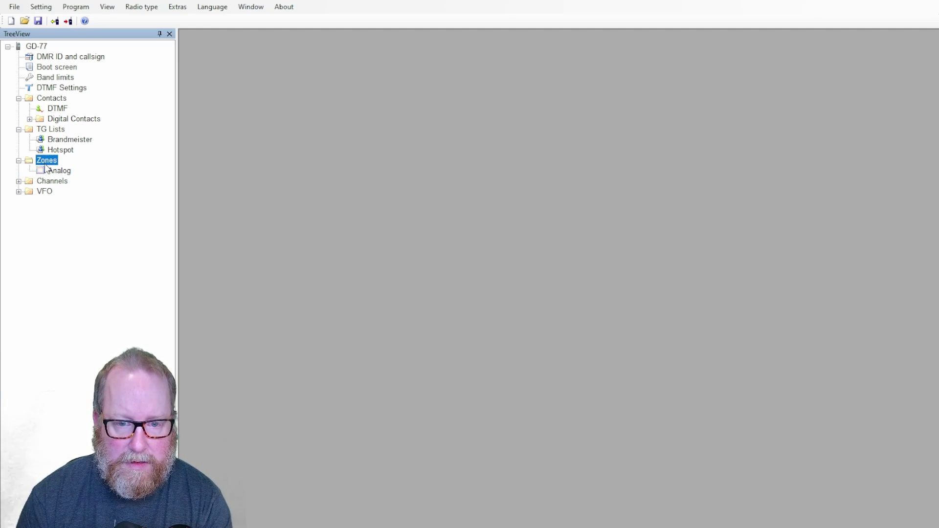
key("Insert")
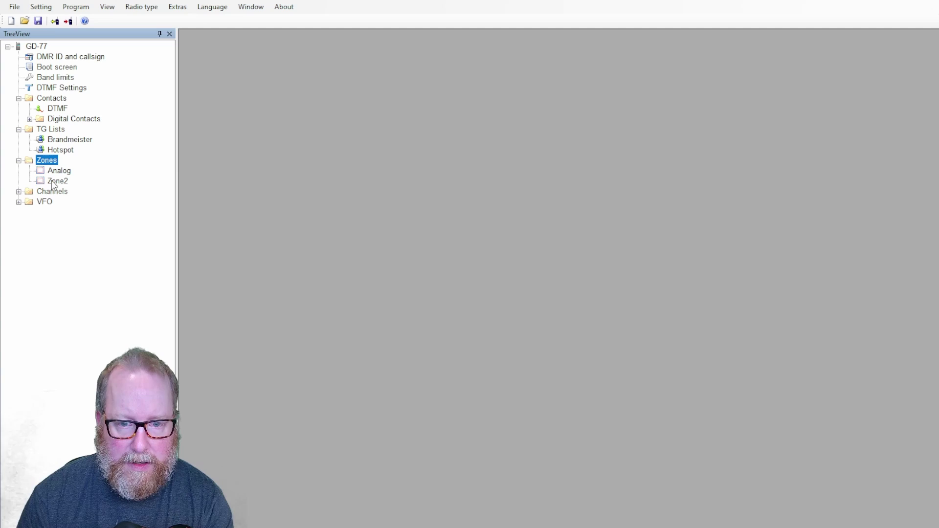
double_click(63, 182)
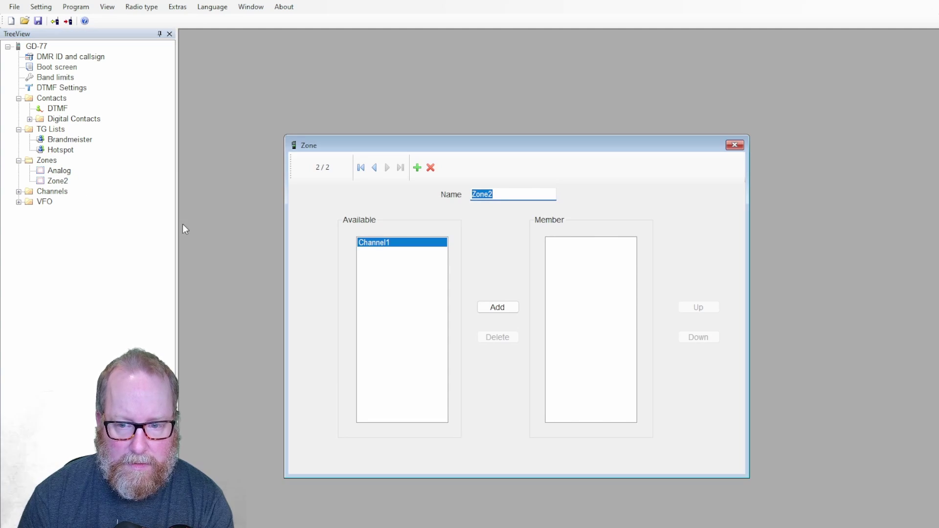
type("D")
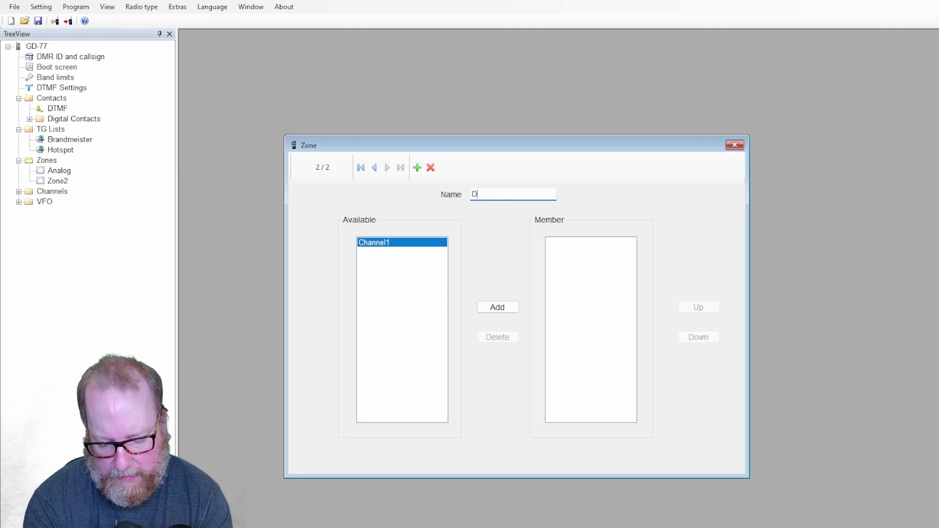
type("igital ")
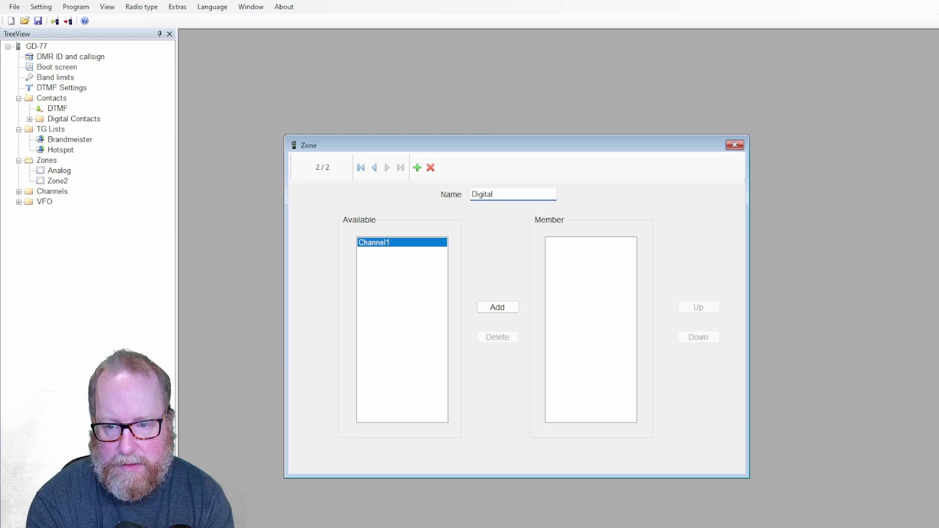
type("Zone")
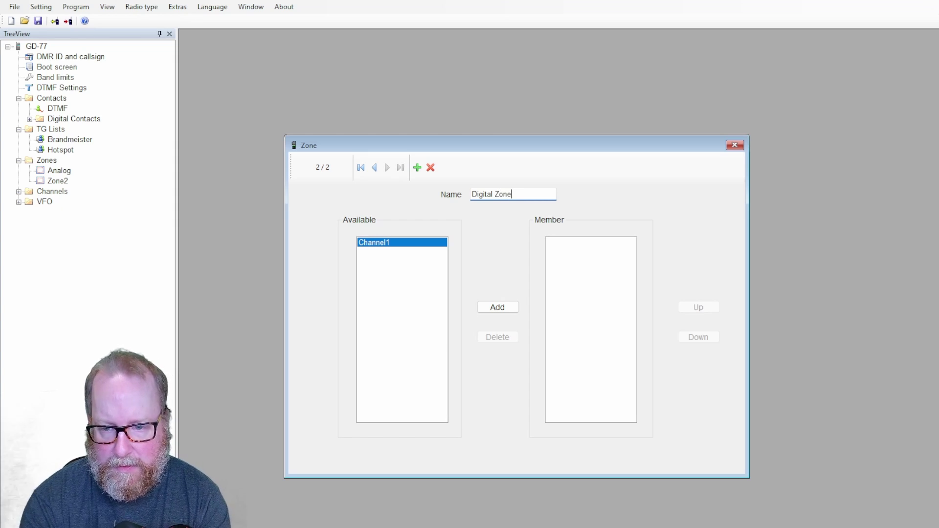
key("BackSpace")
key("BackSpace")
key("BackSpace")
key("BackSpace")
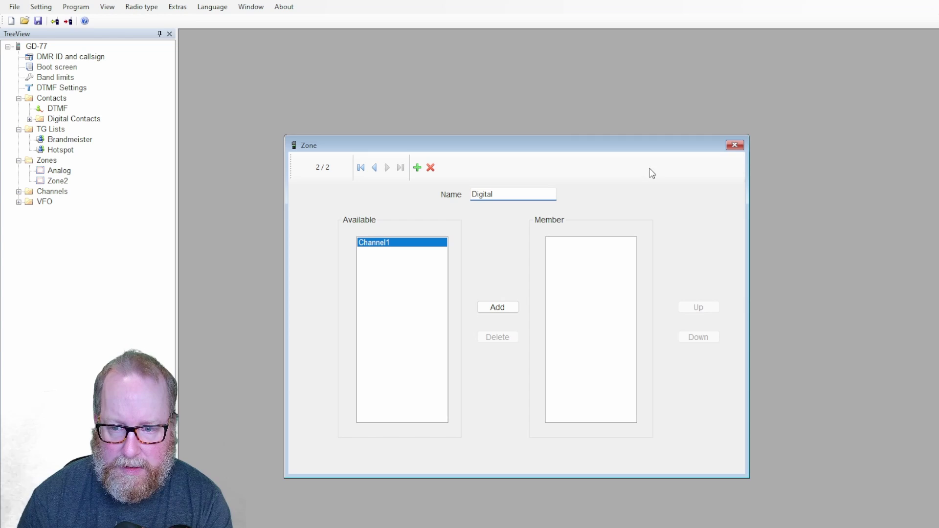
left_click(738, 146)
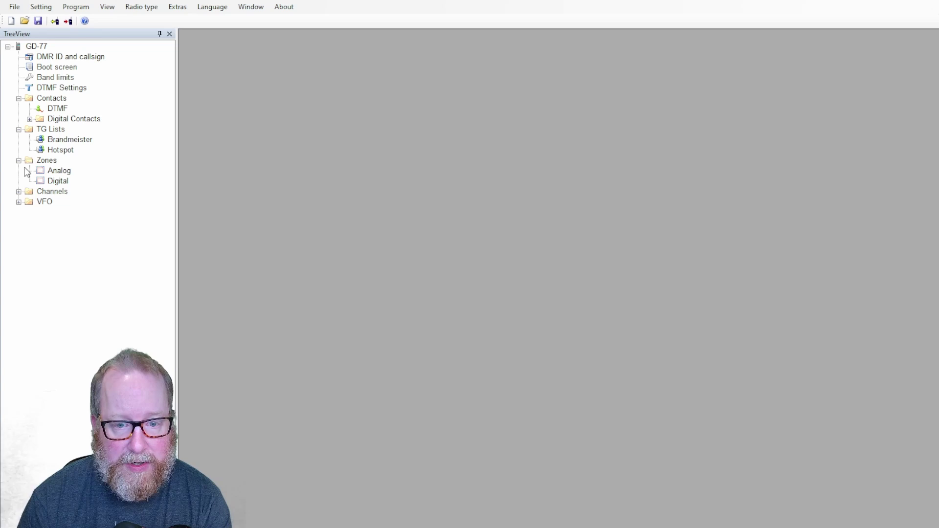
Open Channel1 and set its receive and transmit frequencies to 434.500 MHz.
left_click(19, 191)
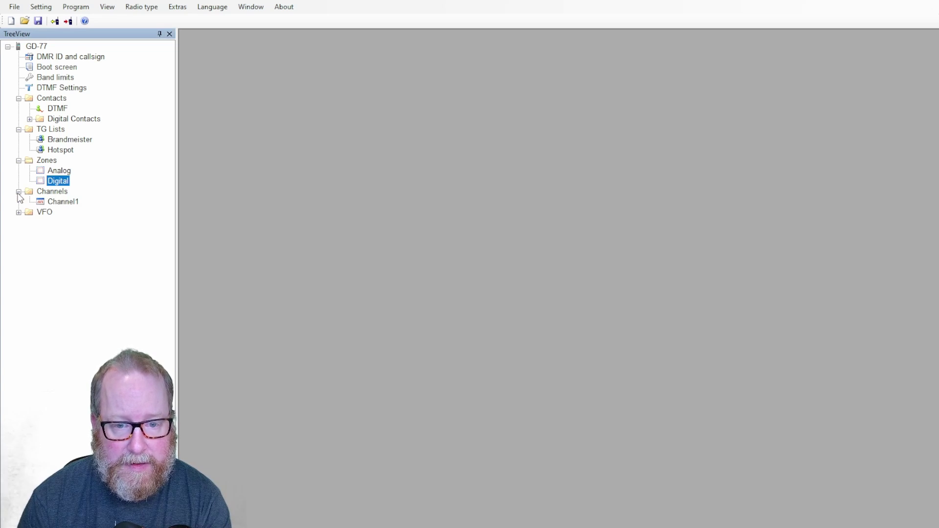
double_click(58, 202)
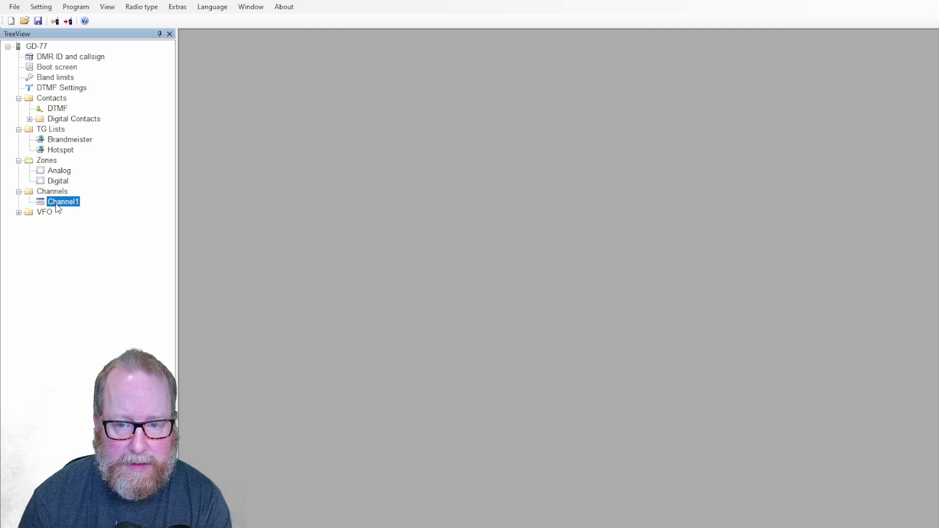
left_click_drag(495, 163, 400, 104)
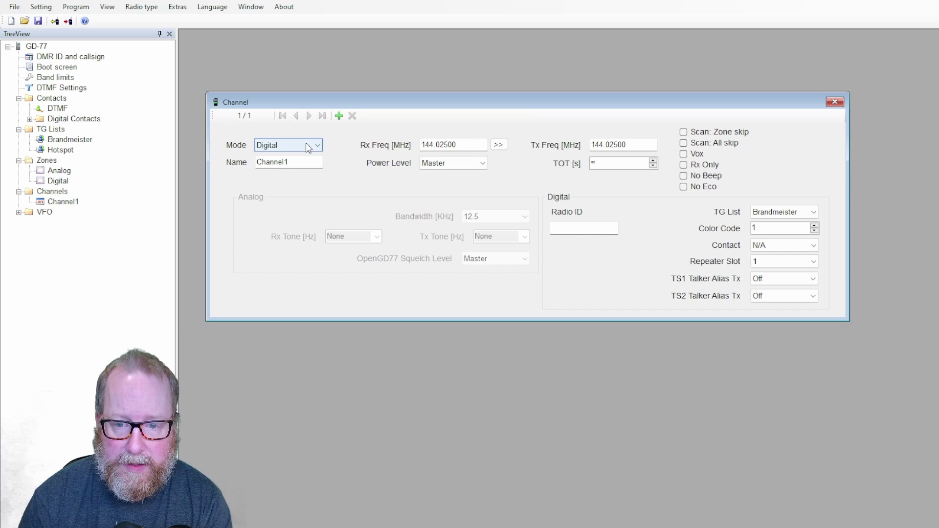
double_click(449, 143)
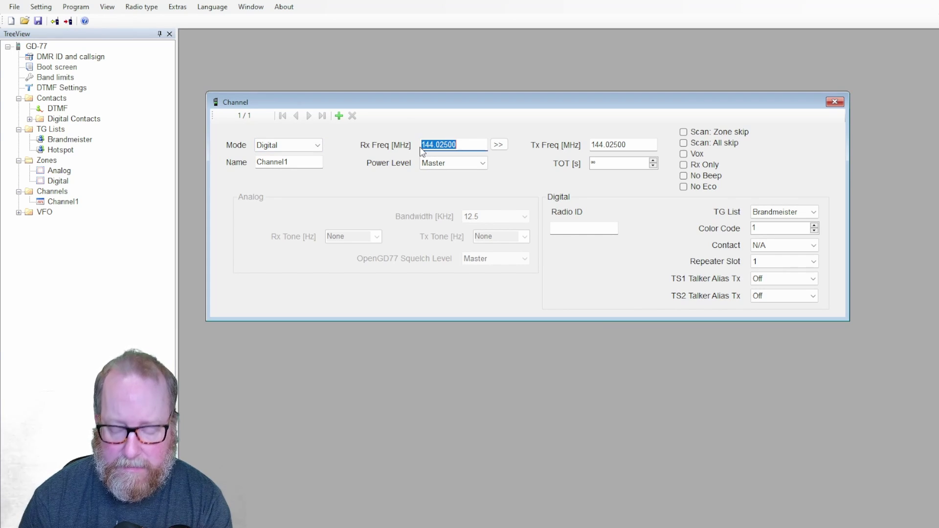
type("434")
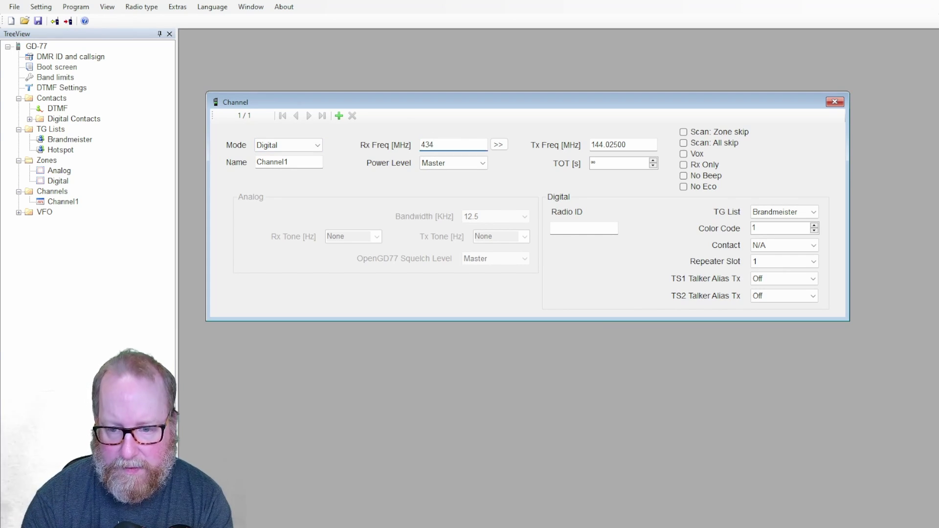
type(".50")
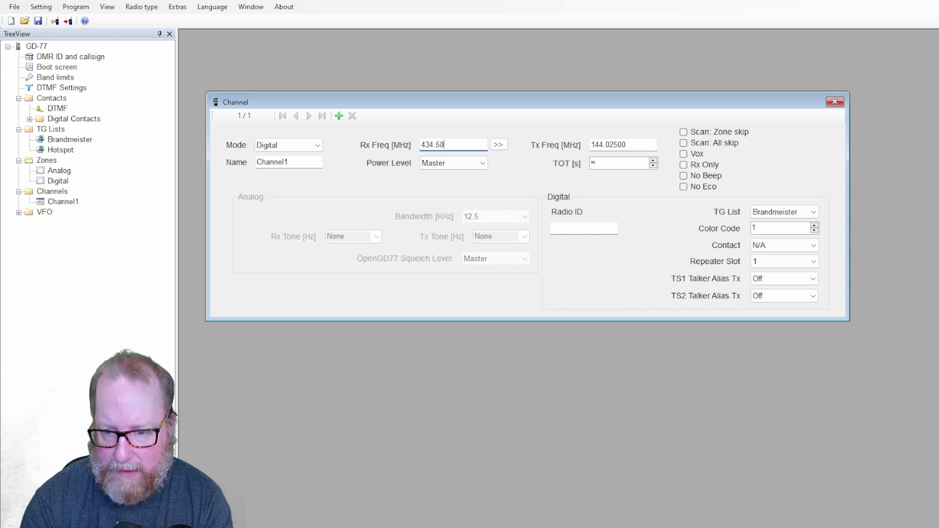
type("0")
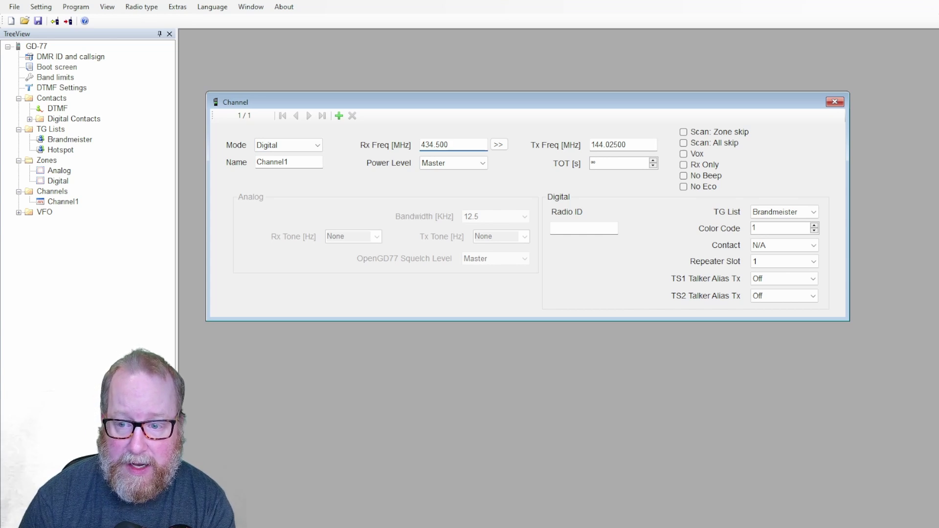
left_click(606, 145)
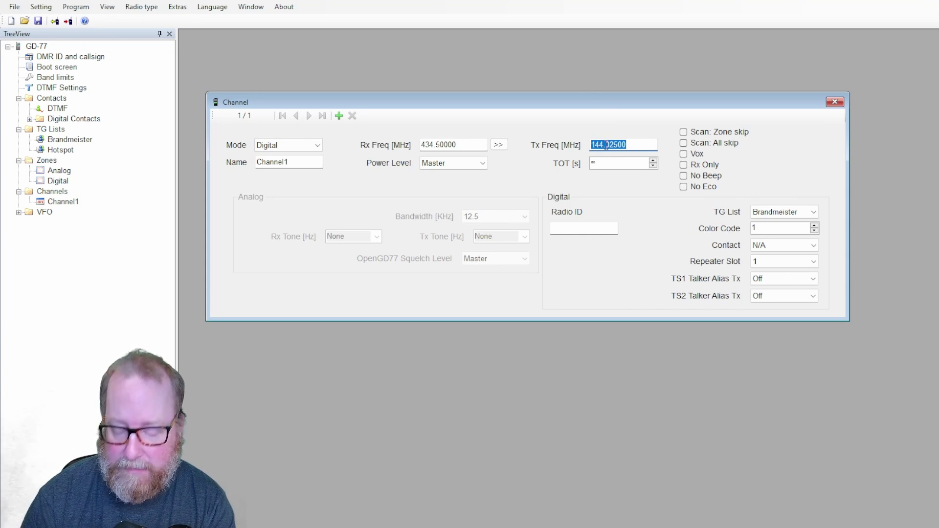
type("434")
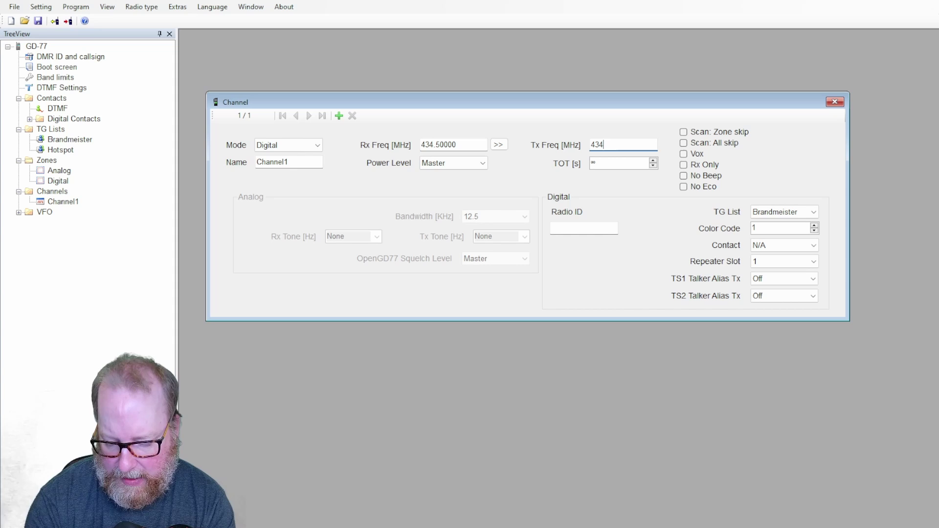
type(".500")
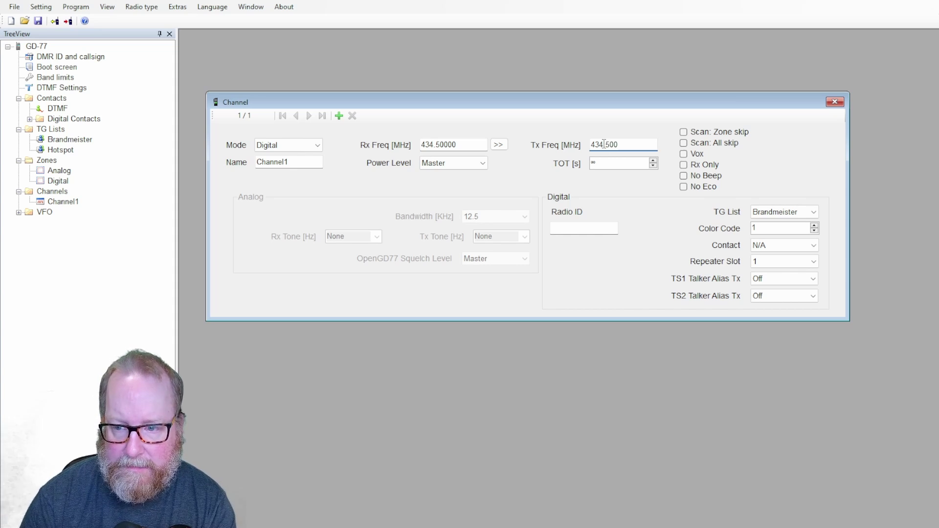
Rename the channel to Pi-Star, select the Hotspot TG list, and close the editor.
double_click(264, 163)
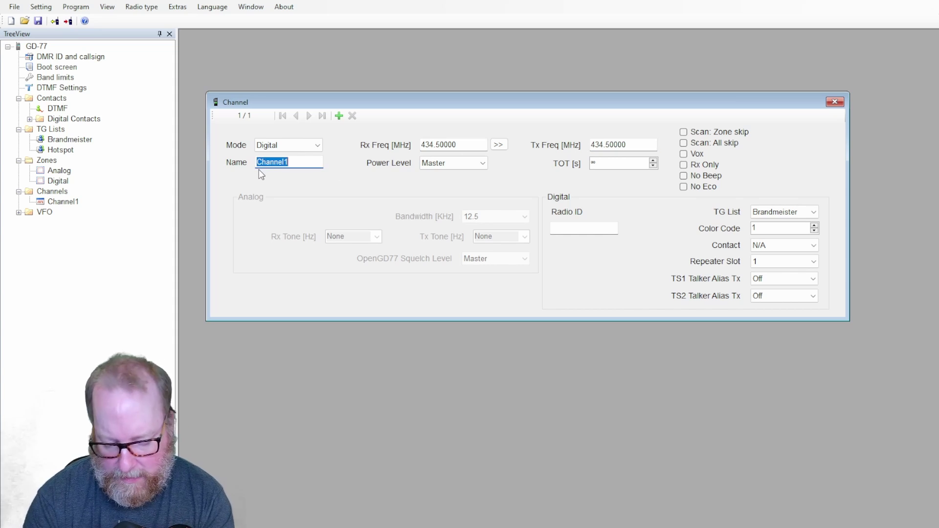
type("Hotspo")
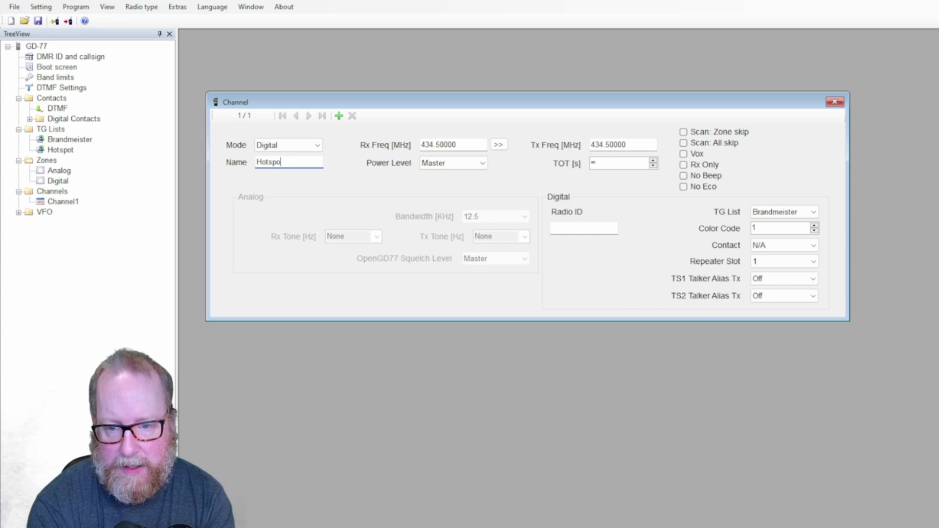
key("BackSpace")
key("BackSpace")
key("BackSpace")
key("BackSpace")
key("BackSpace")
key("BackSpace")
key("BackSpace")
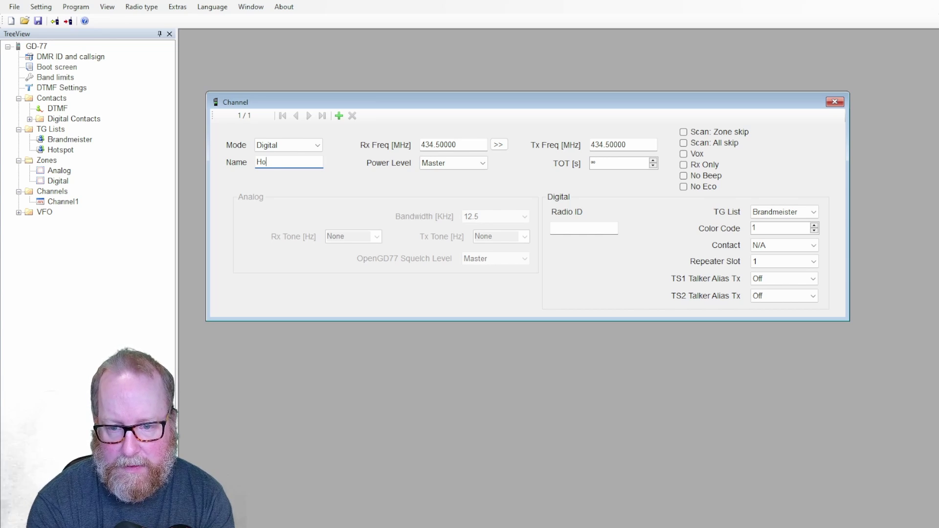
type("Pi")
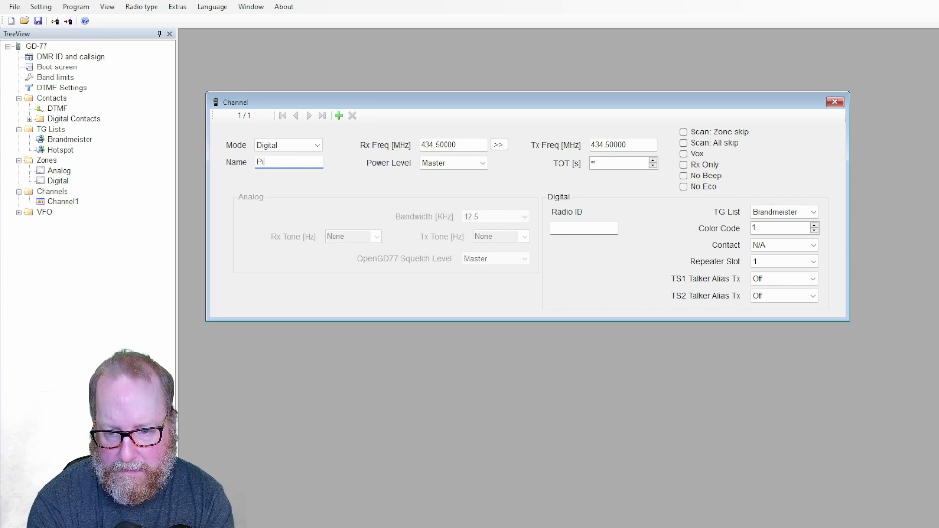
type("-St")
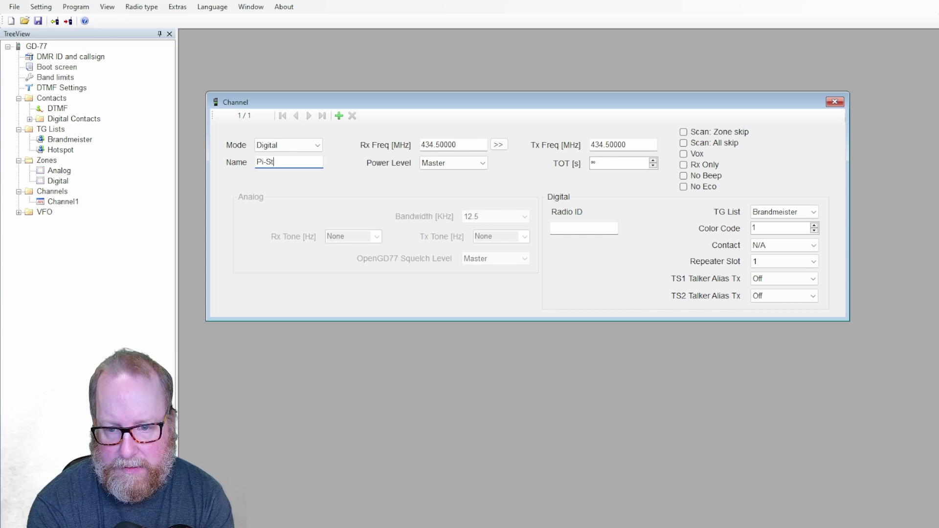
type("ar")
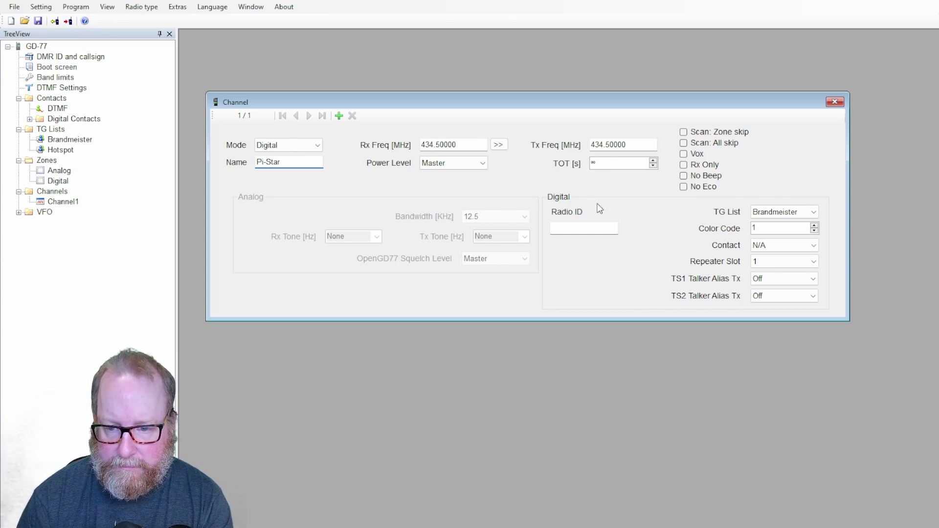
left_click(785, 217)
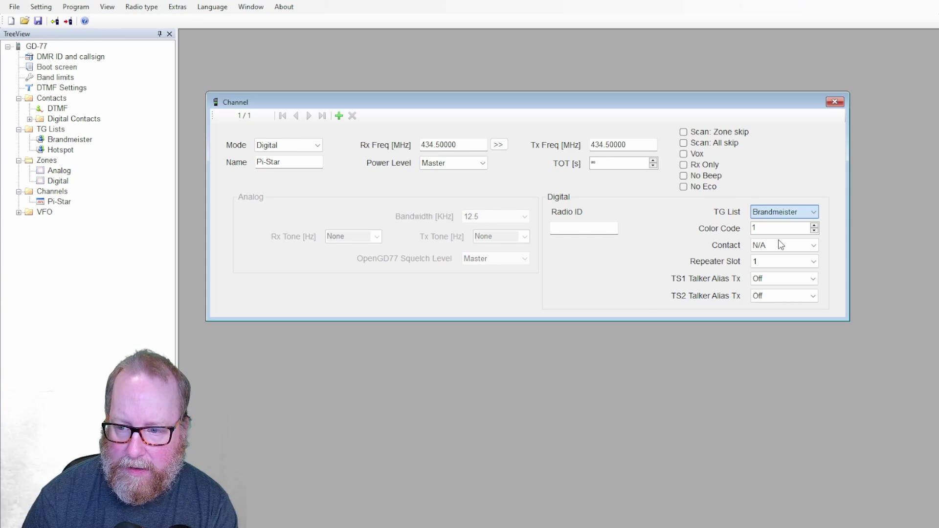
scroll(781, 245, "down", 1)
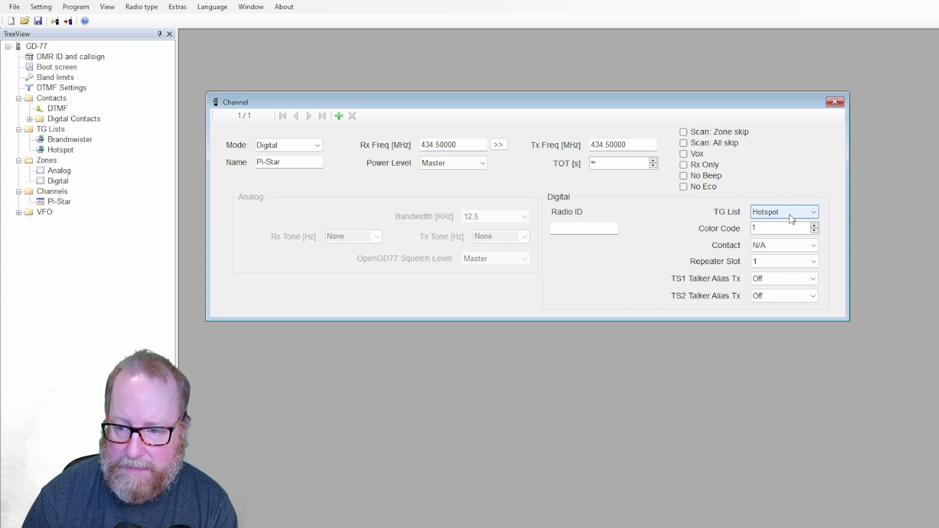
left_click(783, 230)
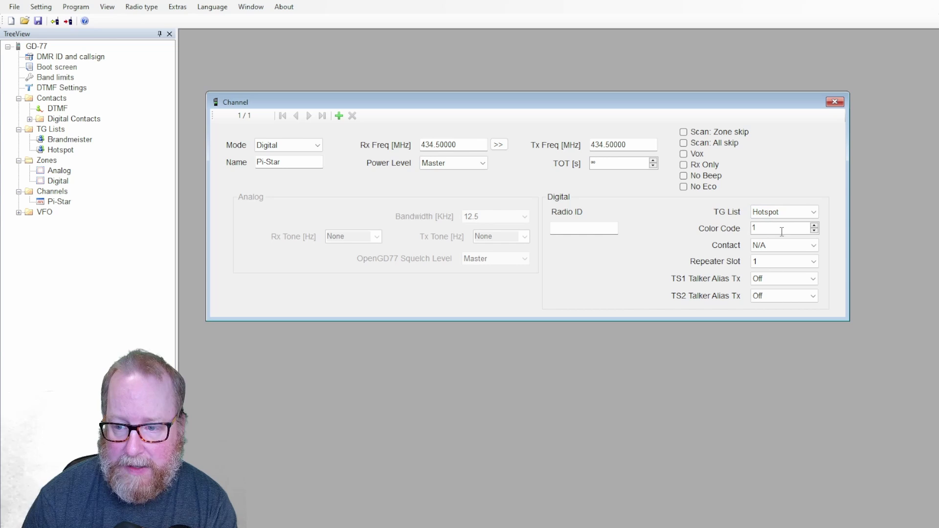
left_click(778, 246)
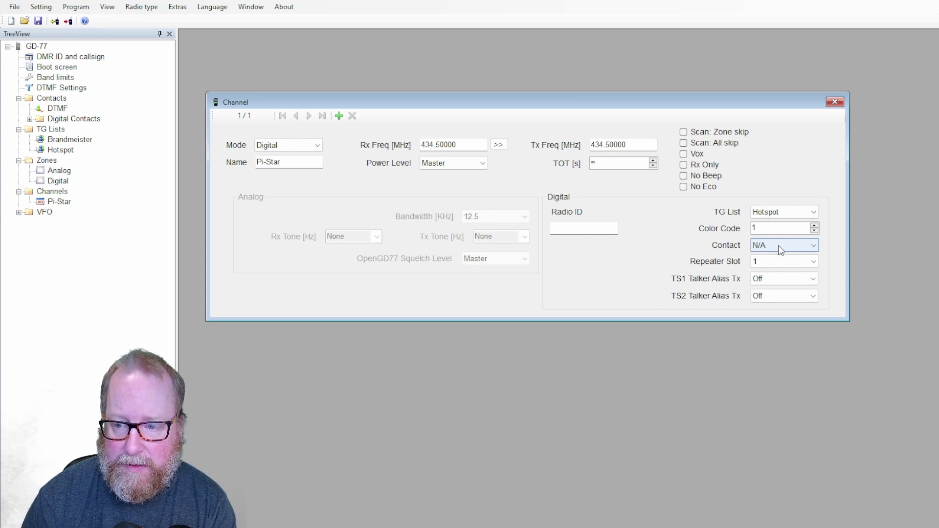
left_click(792, 213)
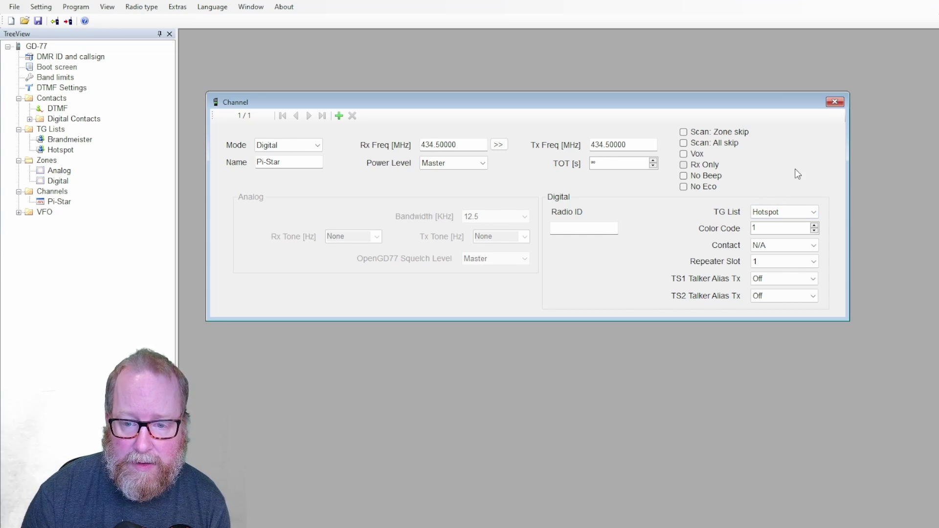
left_click(835, 102)
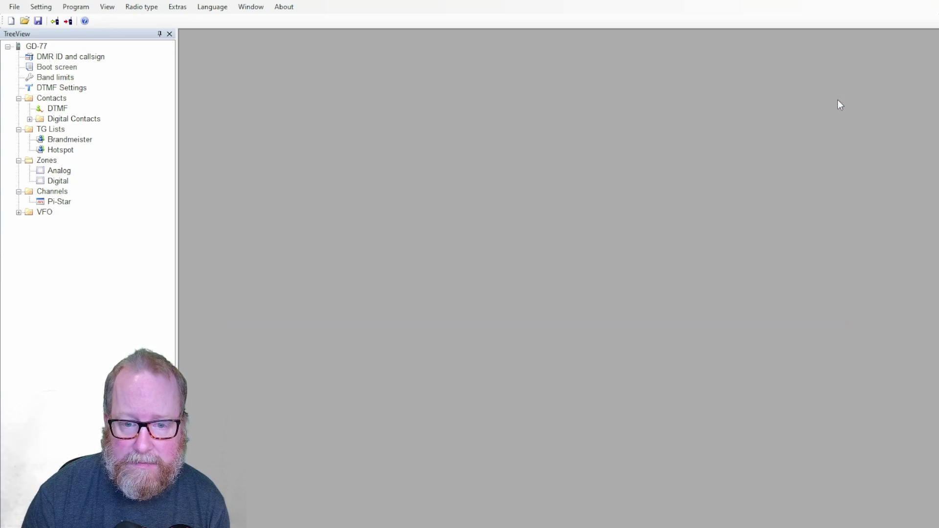
Open the channels list, add a second channel and set its mode to Digital.
double_click(58, 193)
left_click_drag(547, 164, 472, 108)
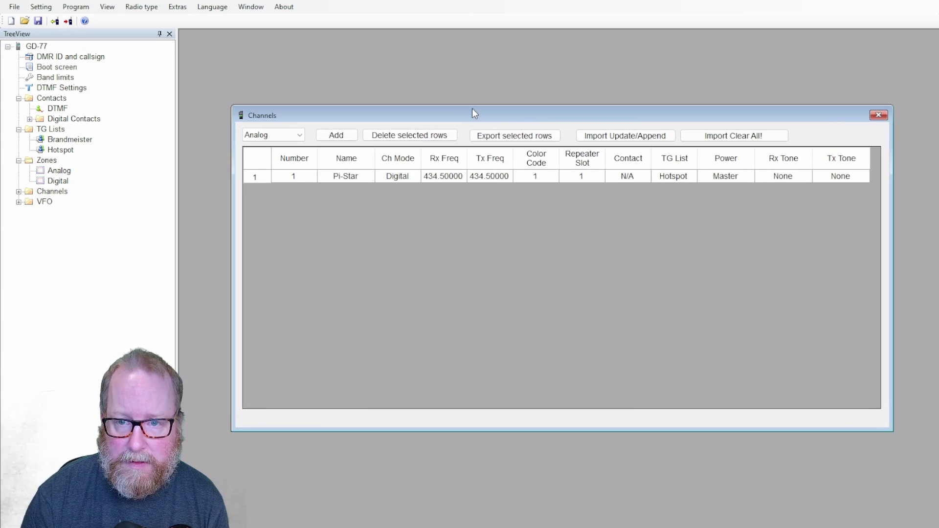
left_click(342, 139)
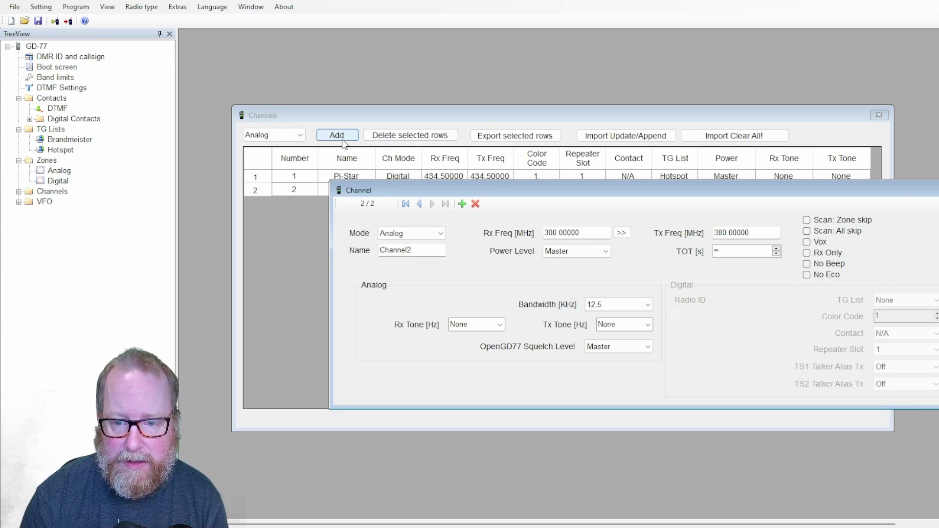
left_click(394, 235)
left_click(396, 256)
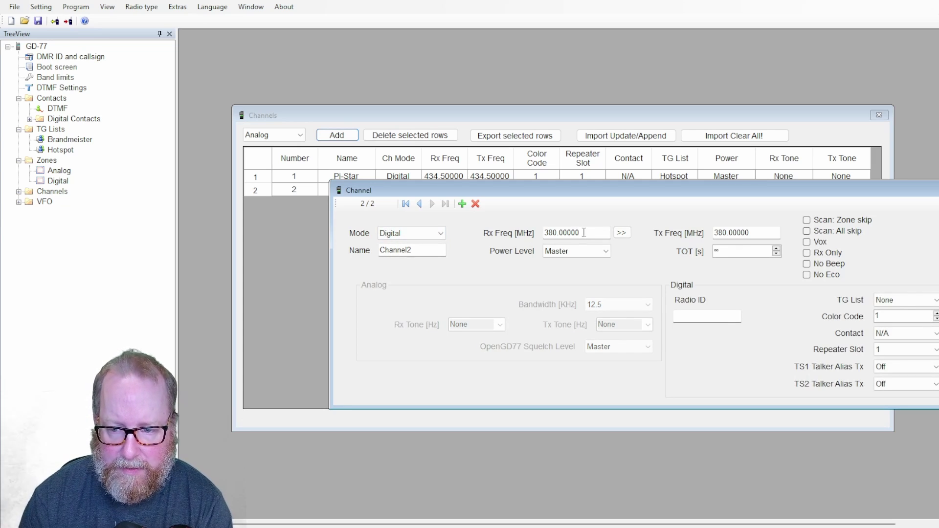
Set Rx 434.8125, Tx 432.8125 and name the channel Sarpsborg.
left_click_drag(584, 232, 545, 235)
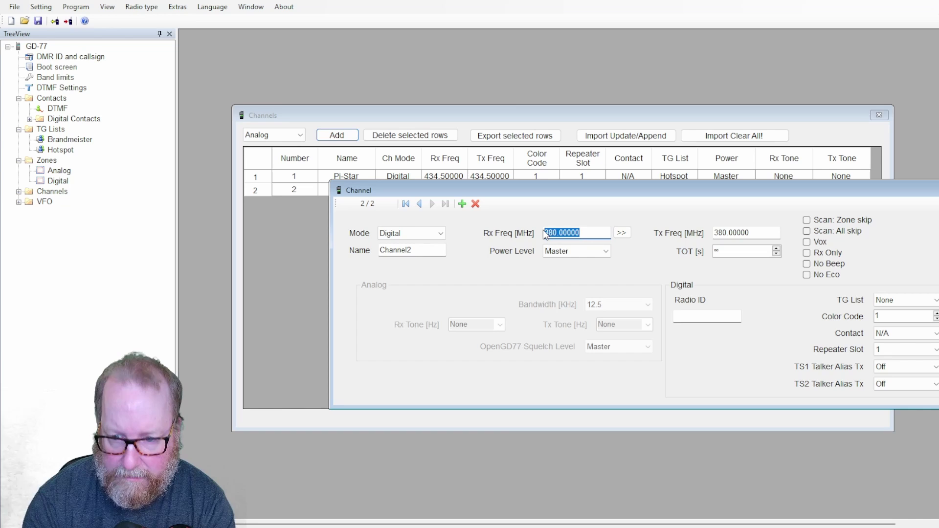
type("434.")
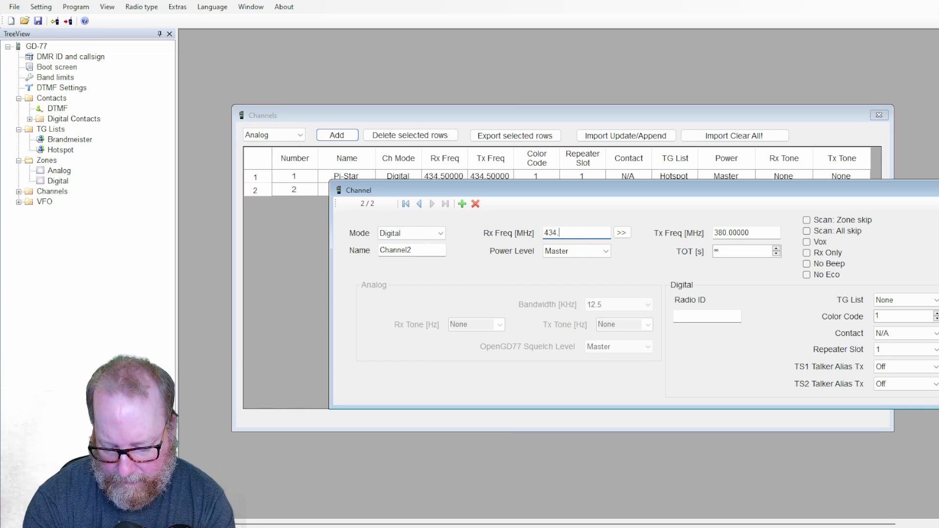
type("81250")
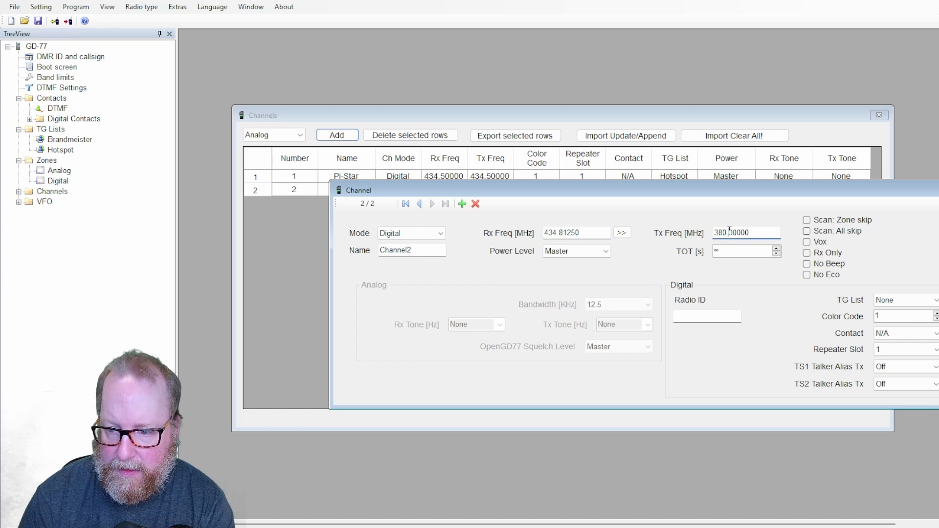
double_click(716, 233)
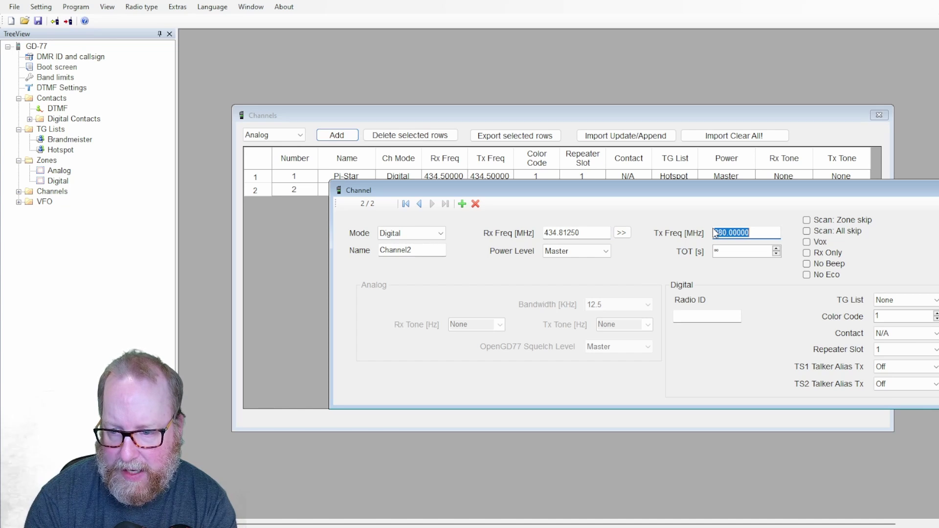
type("43")
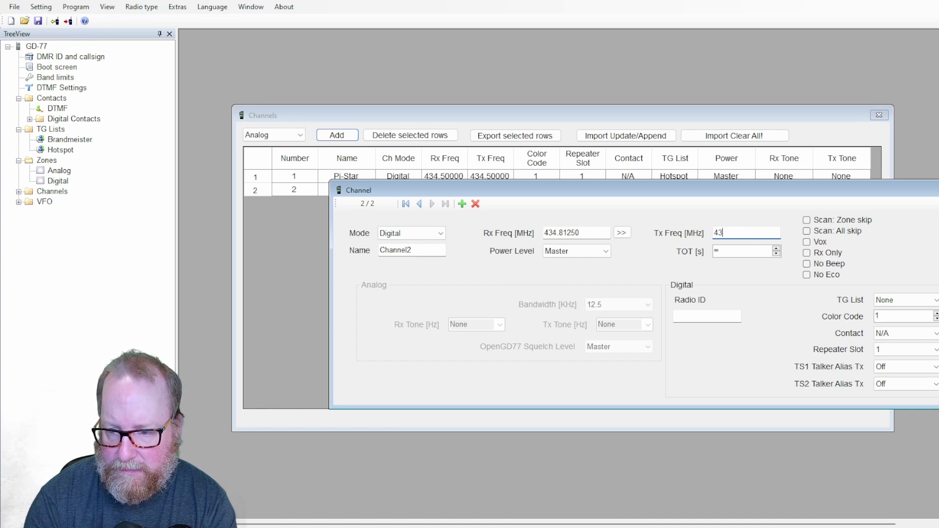
type("2.")
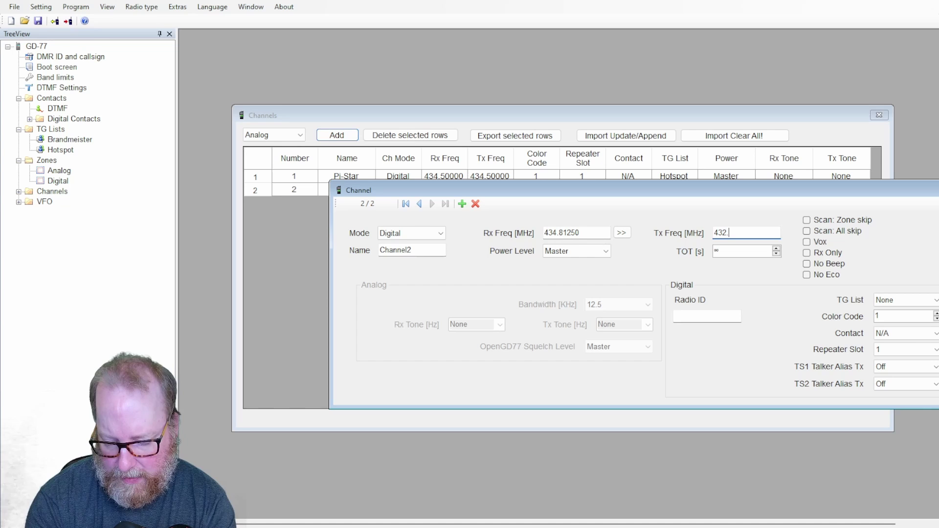
type("8")
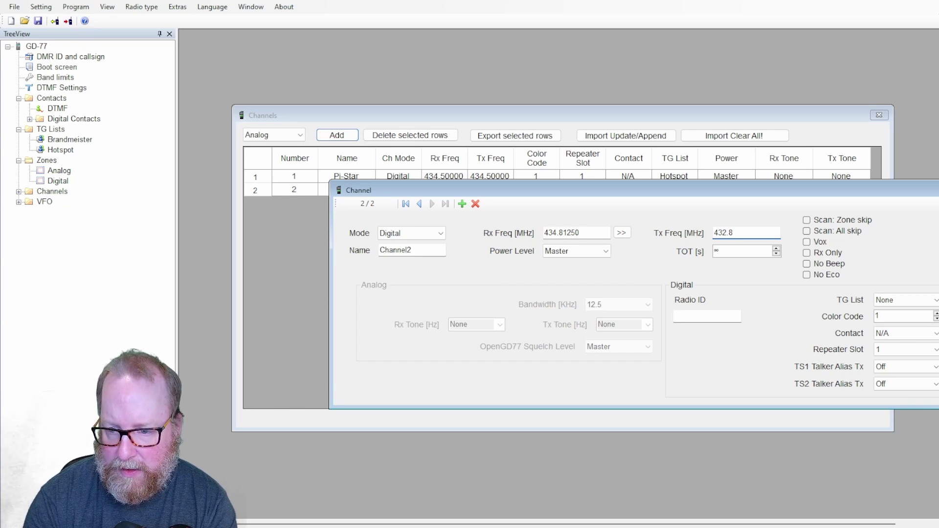
type("125")
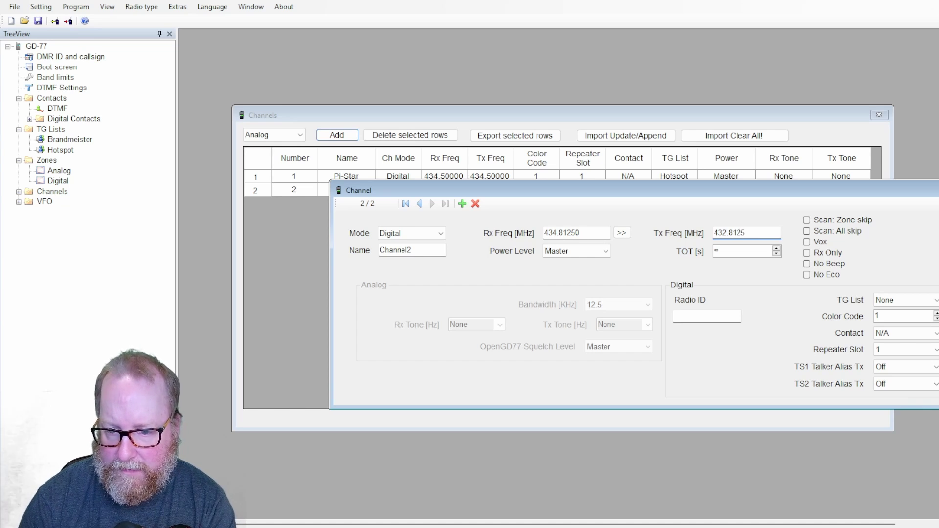
double_click(387, 246)
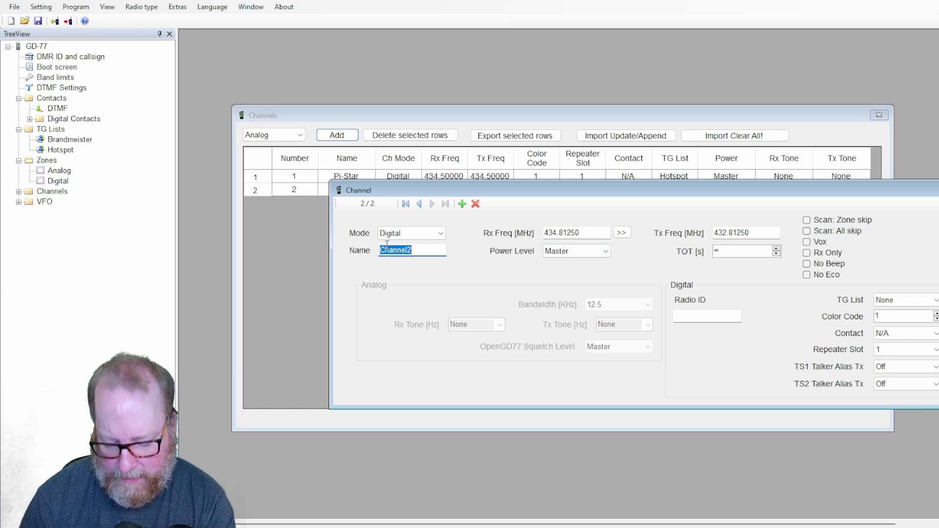
type("Sarpsbor")
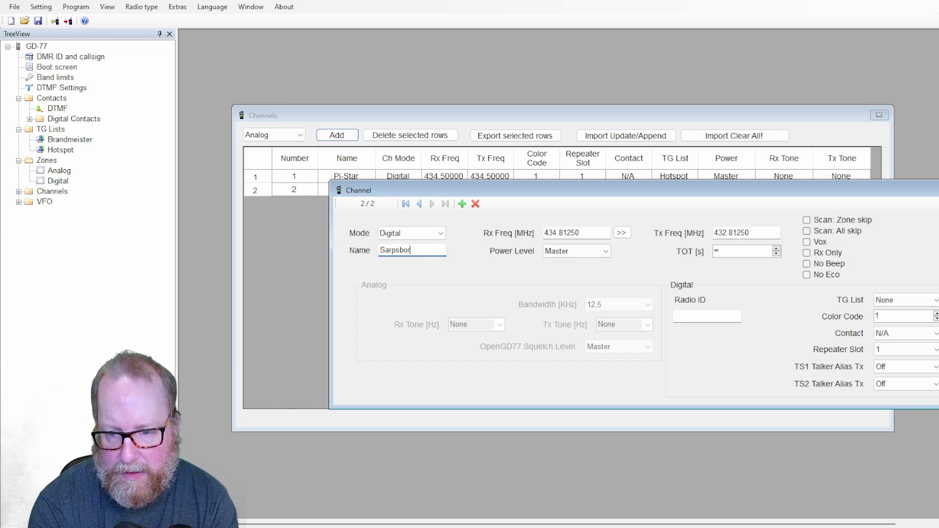
type("g")
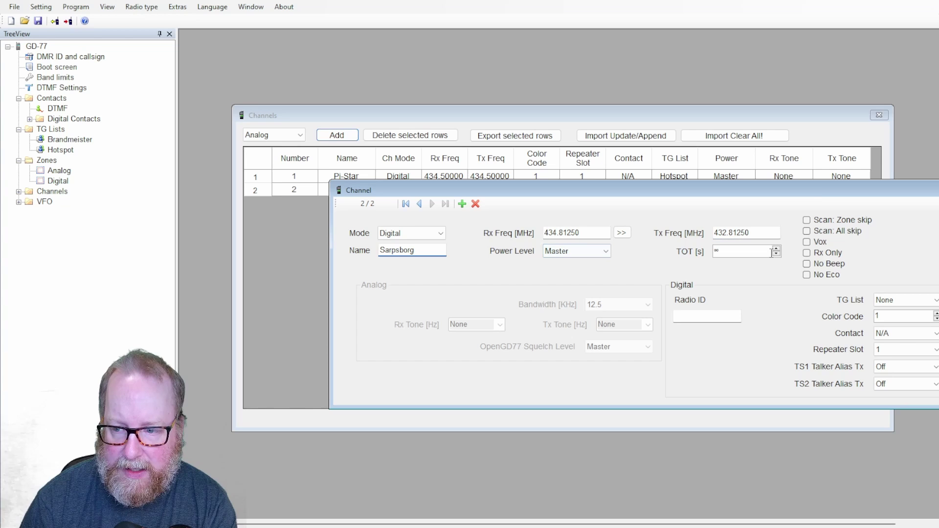
Choose the Brandmeister TG list for Sarpsborg and close the channel editor.
left_click_drag(818, 192, 706, 127)
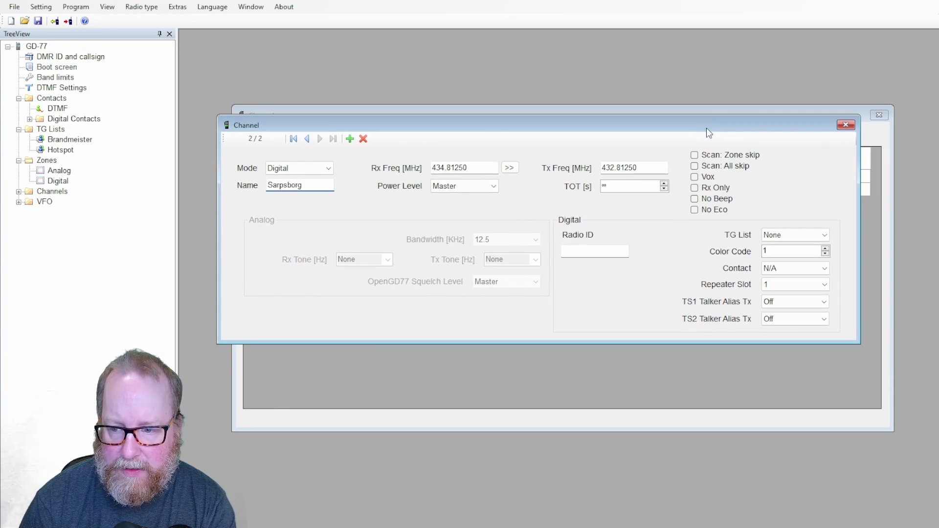
left_click(780, 235)
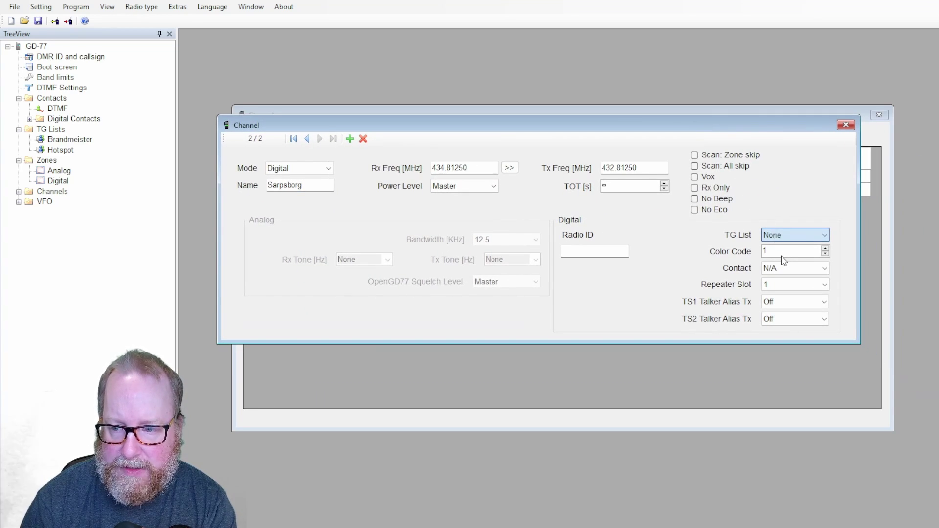
key("Down")
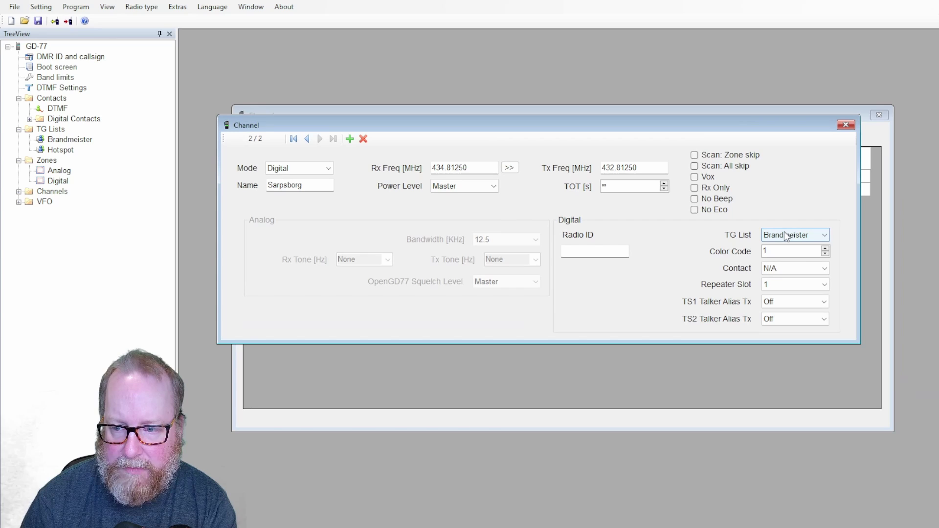
left_click(786, 251)
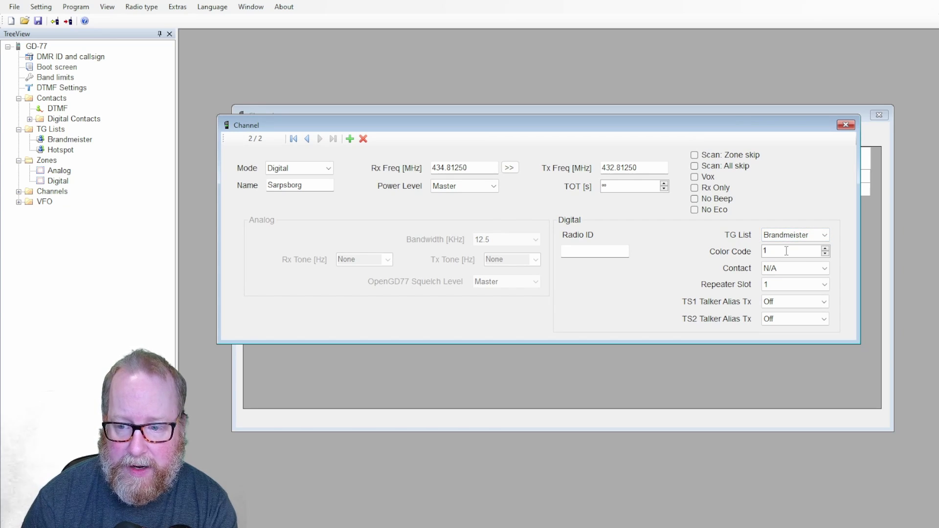
left_click(850, 126)
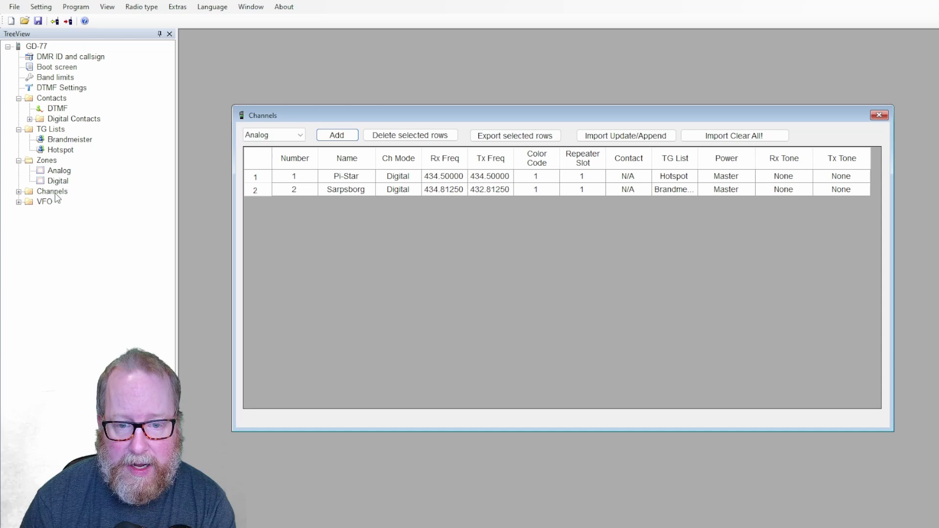
Add a new channel with Rx 145.775 and Tx 145.175 MHz.
left_click(337, 135)
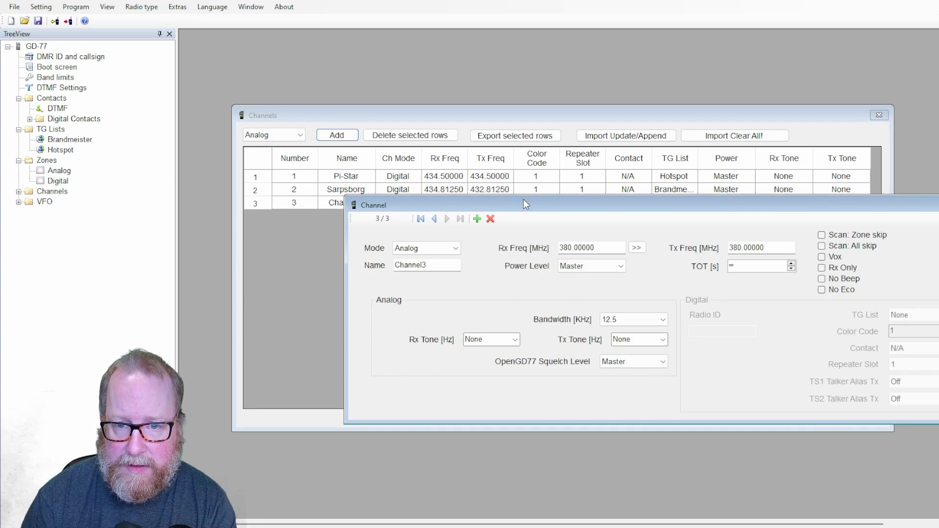
left_click_drag(524, 198, 447, 148)
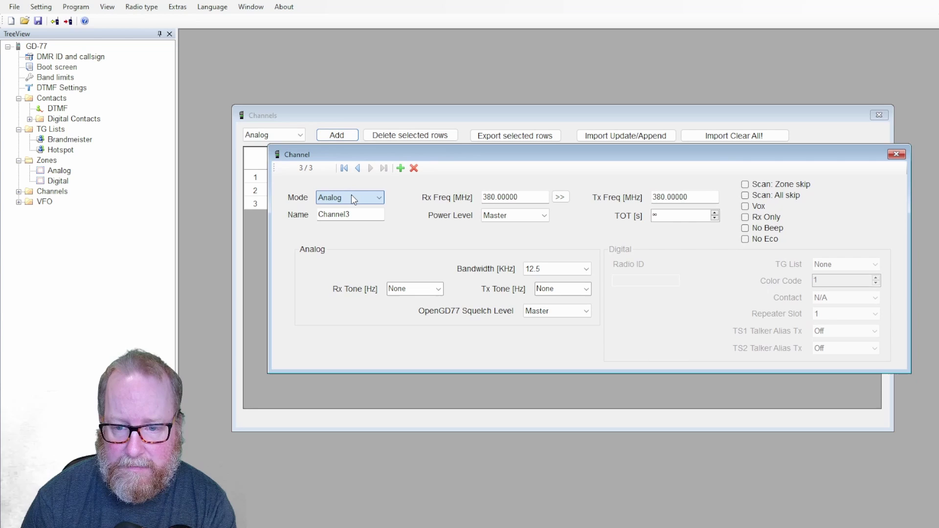
double_click(495, 196)
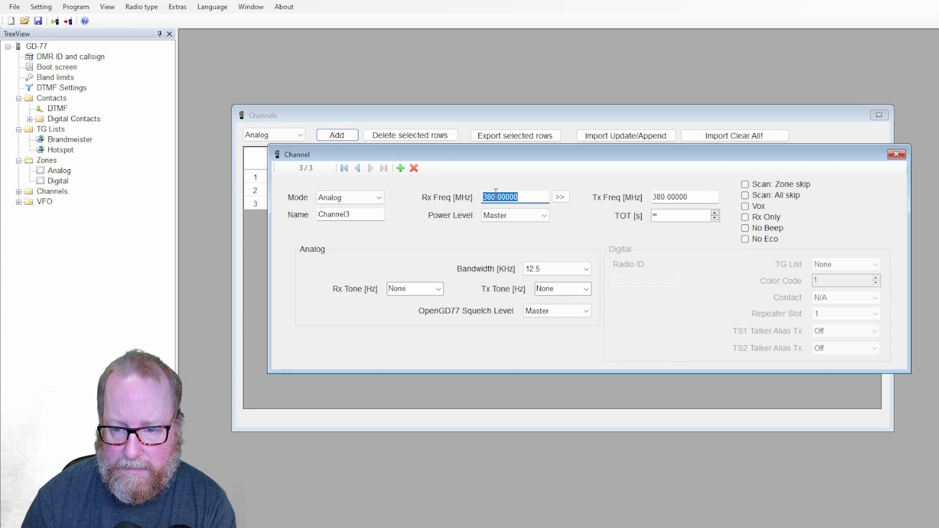
type("145")
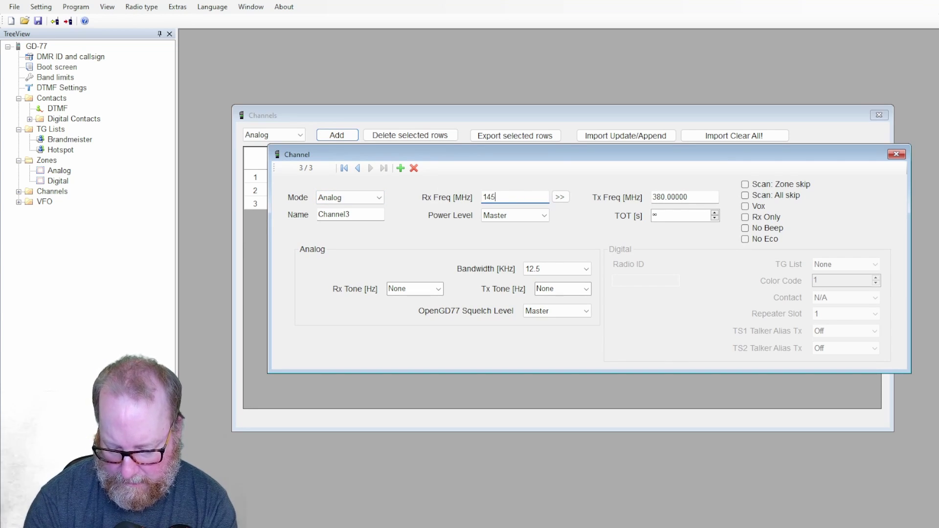
type(".775")
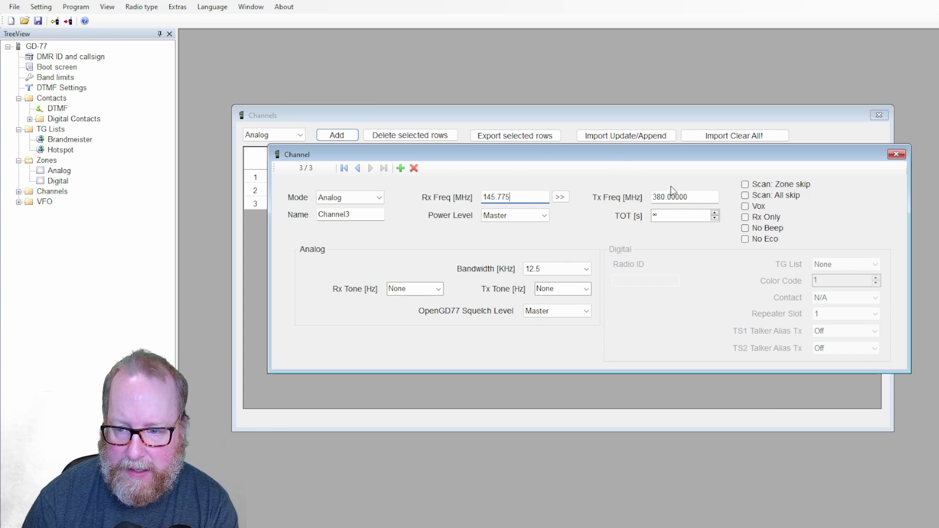
left_click(663, 198)
type("145.175")
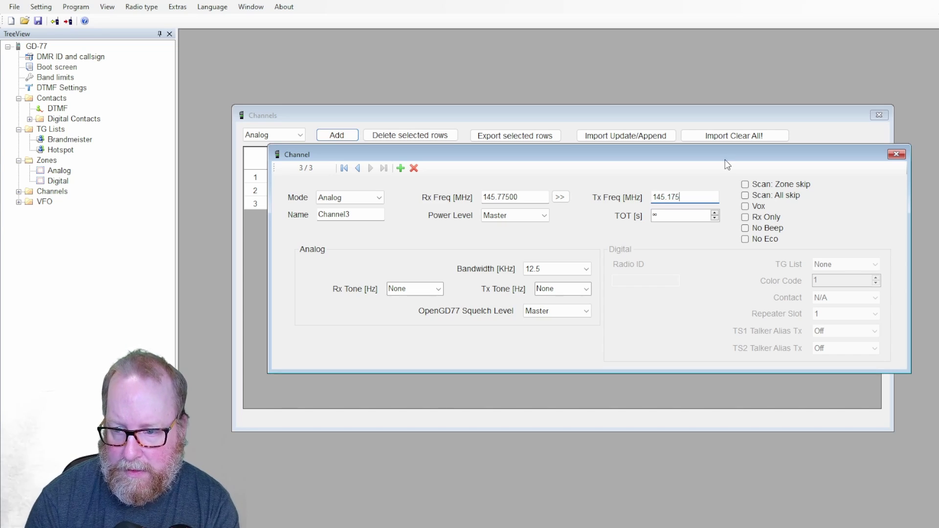
Name the channel Halden, give it 123.0 Hz Rx and Tx tones, and close it.
left_click(349, 217)
double_click(350, 216)
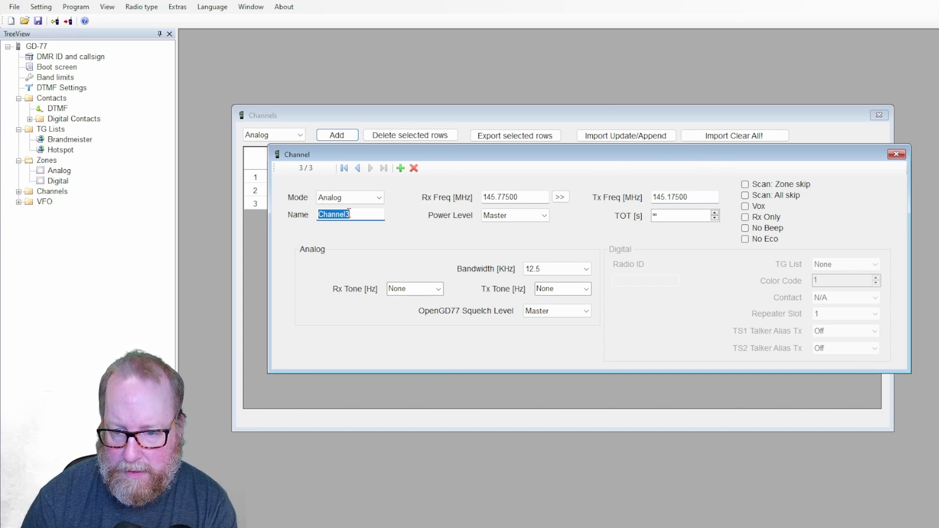
type("Halden")
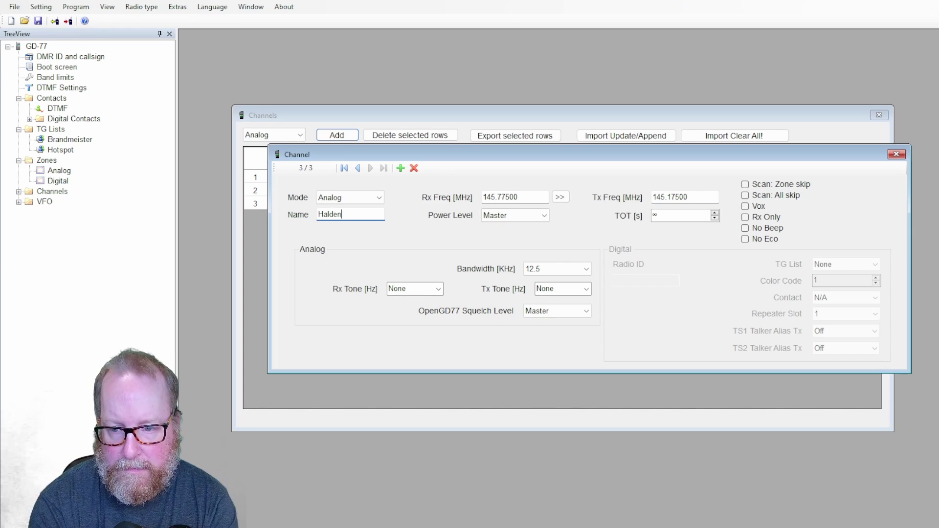
left_click(543, 270)
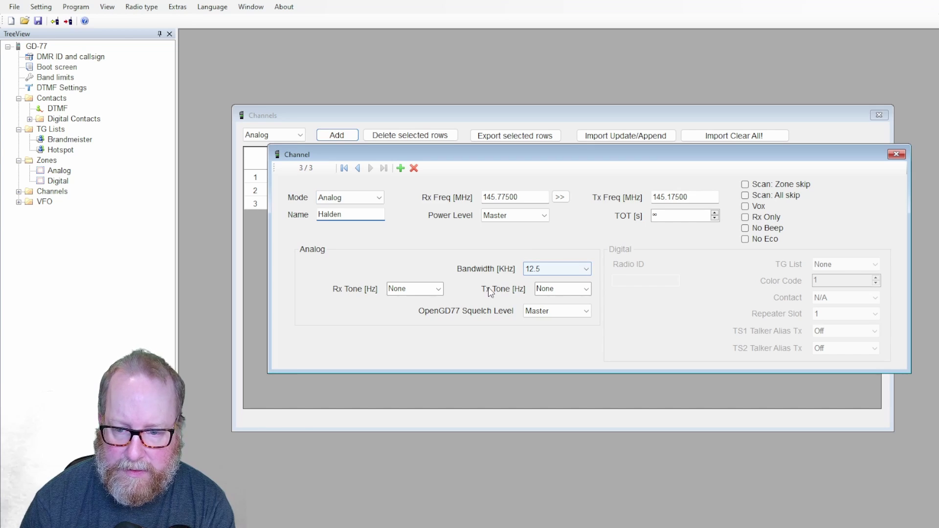
left_click(435, 292)
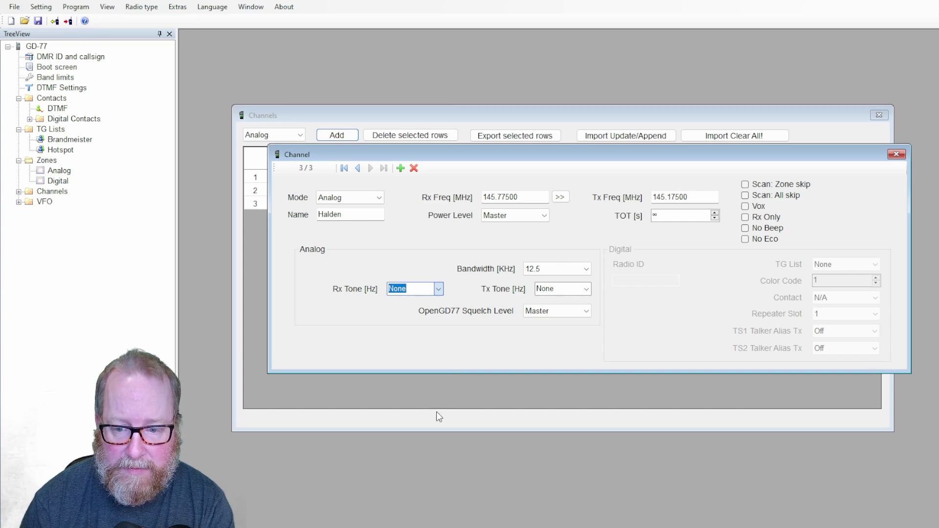
type("123.0")
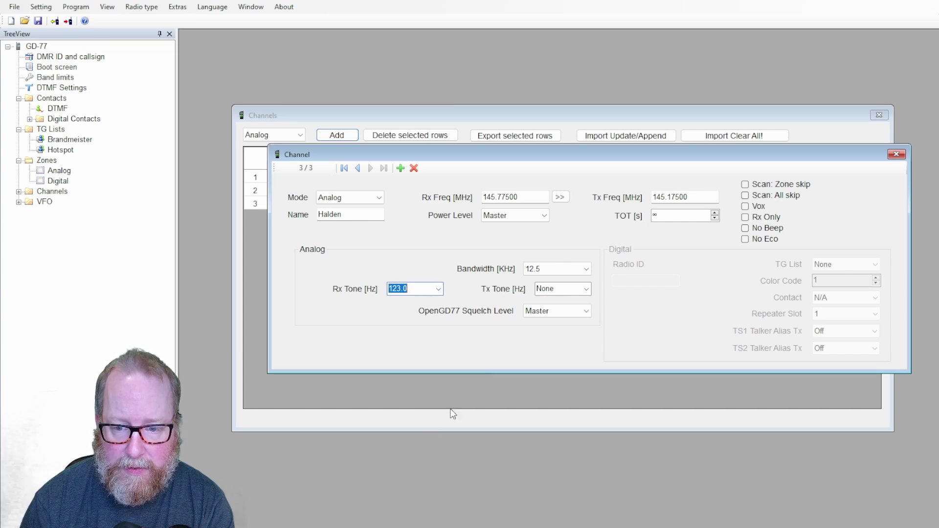
left_click(567, 293)
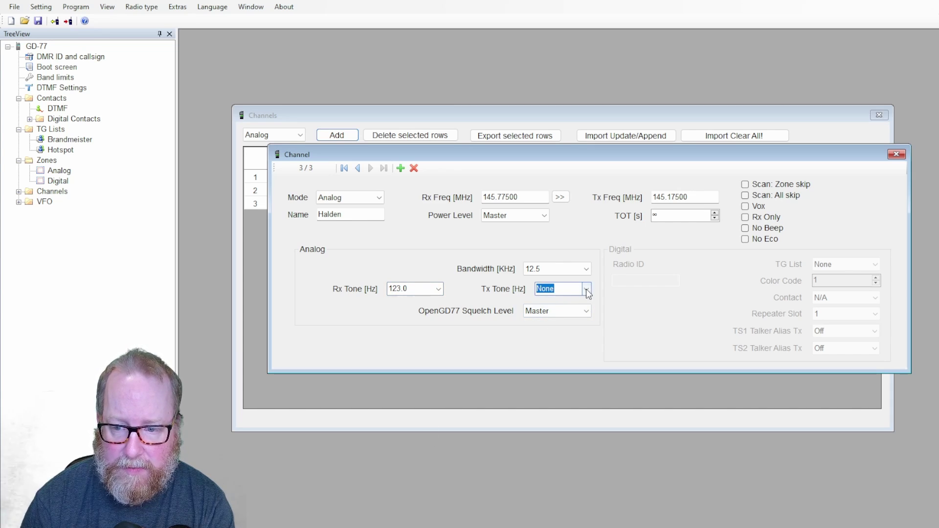
type("123.0")
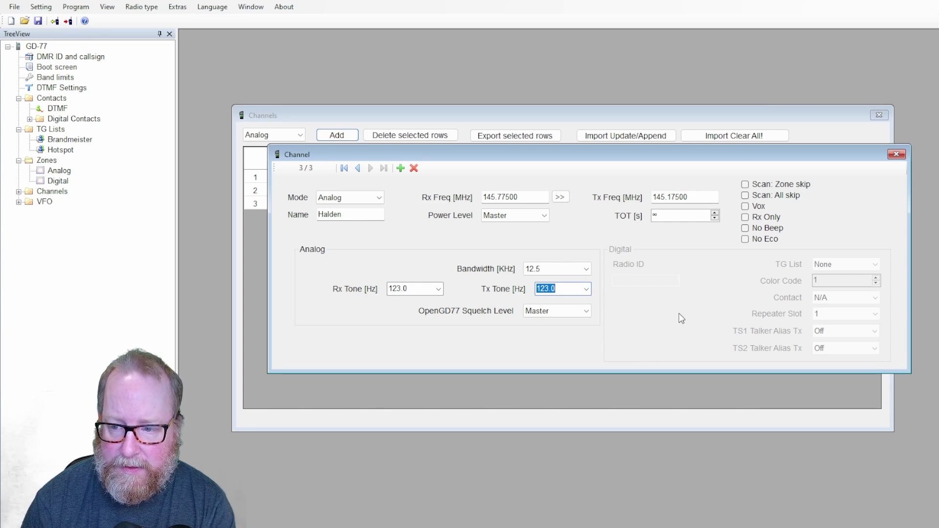
left_click(897, 155)
Add another channel with Rx 145.600 and Tx 145.0 MHz.
left_click(337, 136)
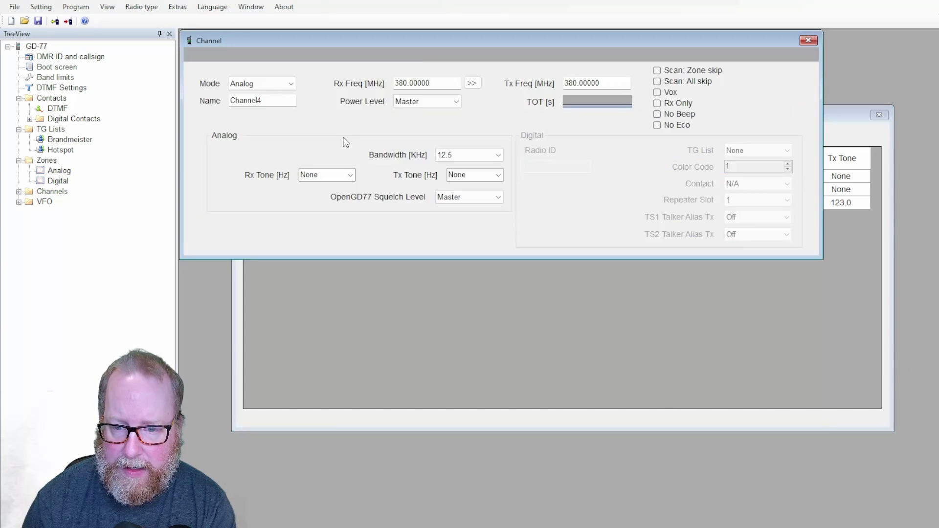
double_click(423, 84)
type("145")
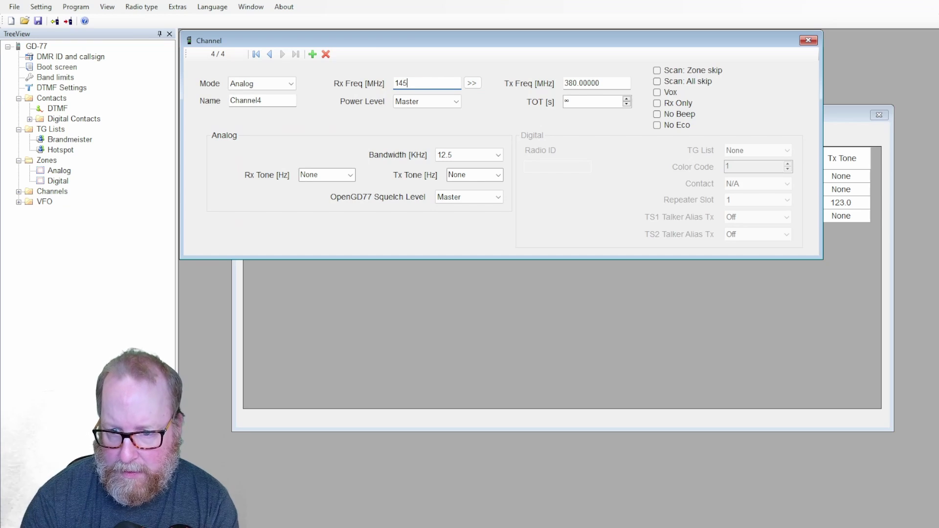
type(".60")
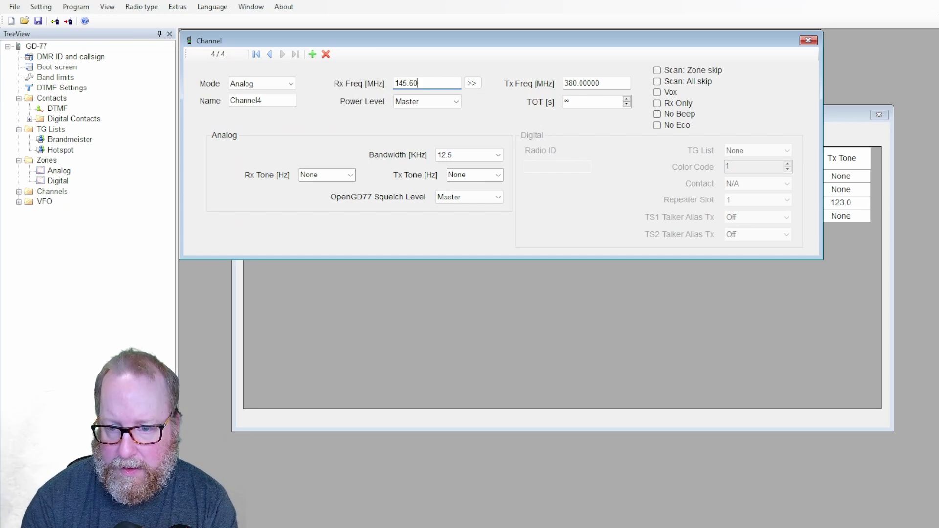
type("0")
key("Tab")
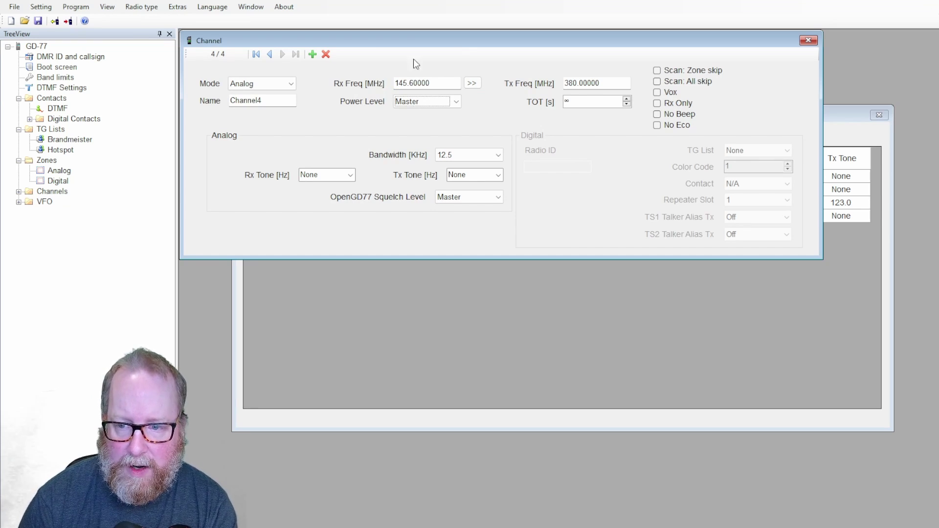
double_click(566, 87)
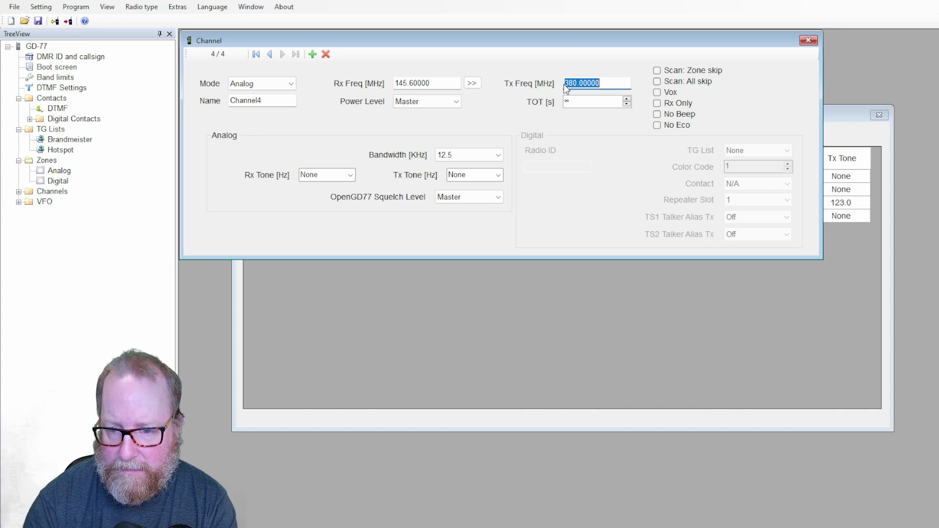
type("145")
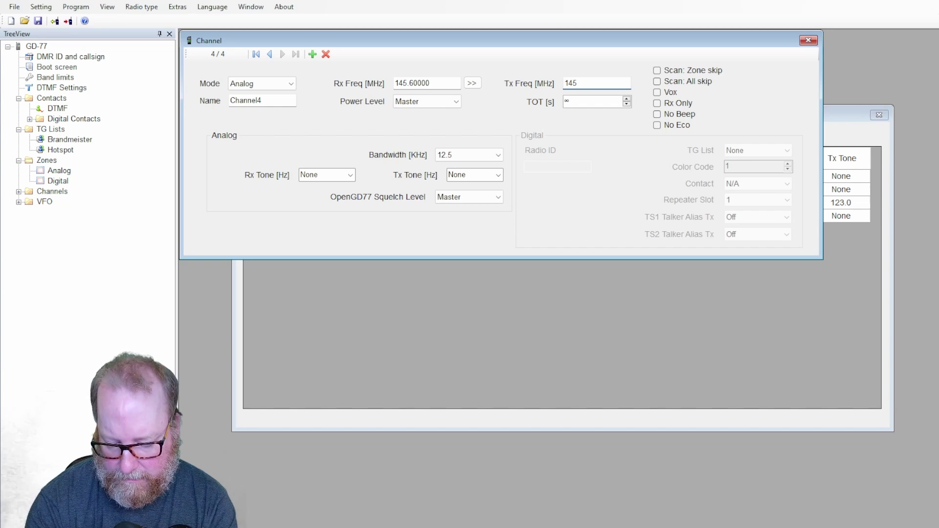
type(".0")
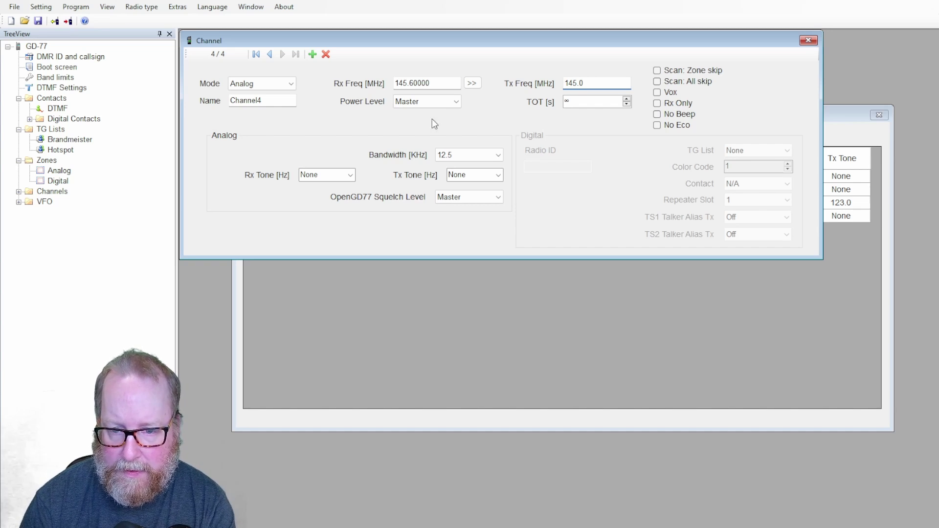
Name the channel Oslo with a 123.0 Hz transmit tone, then close the editor.
double_click(247, 99)
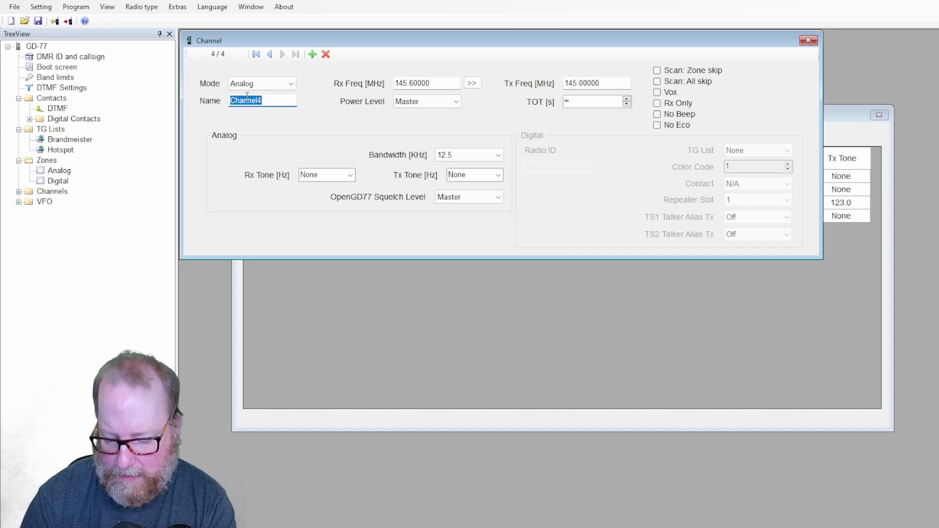
type("Oslo")
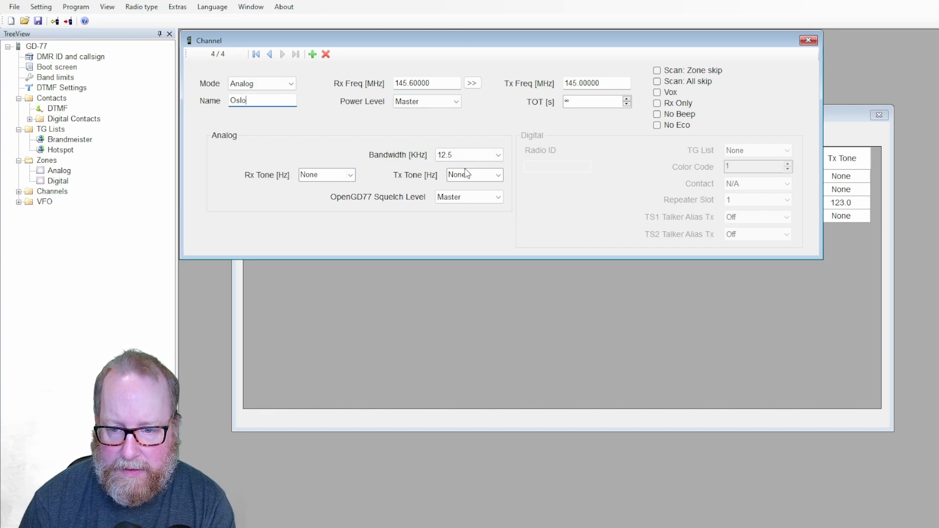
left_click(498, 176)
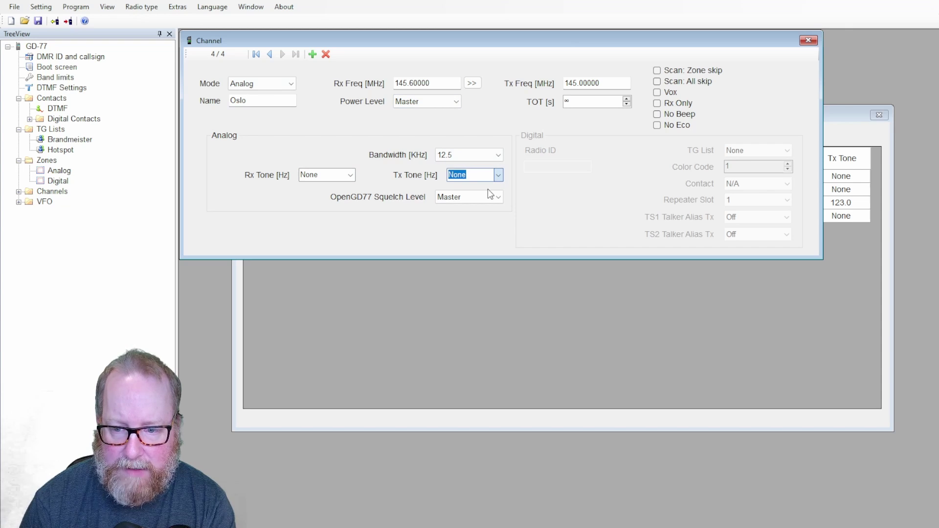
type("123")
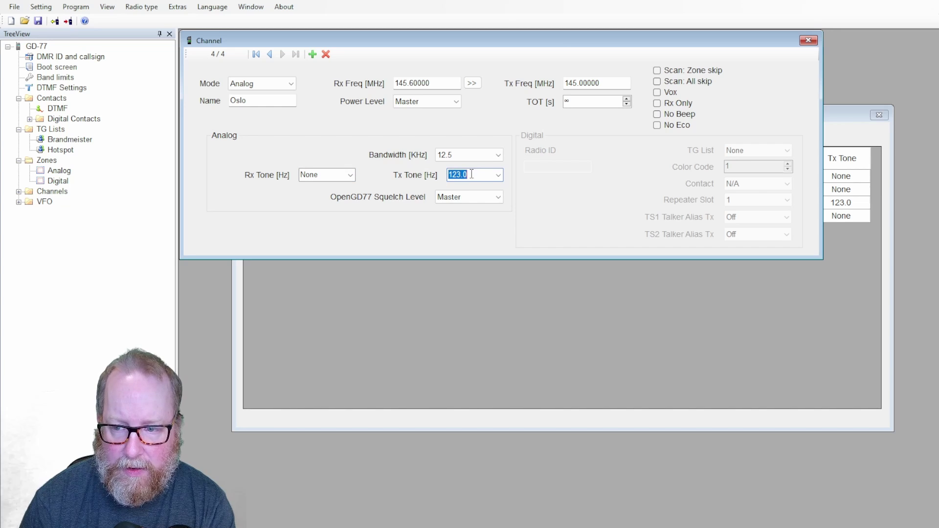
left_click(808, 40)
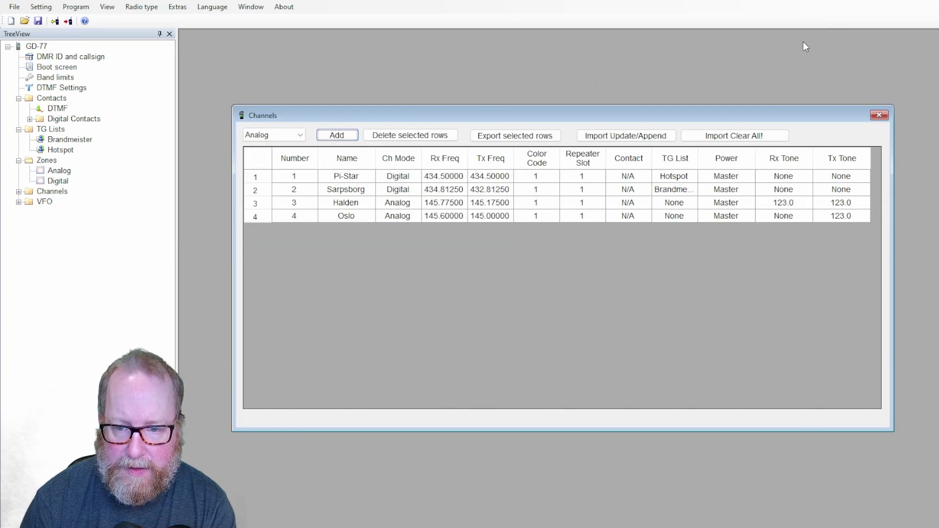
Open the Analog zone and add Sarpsborg to its members after Pi-Star.
double_click(59, 173)
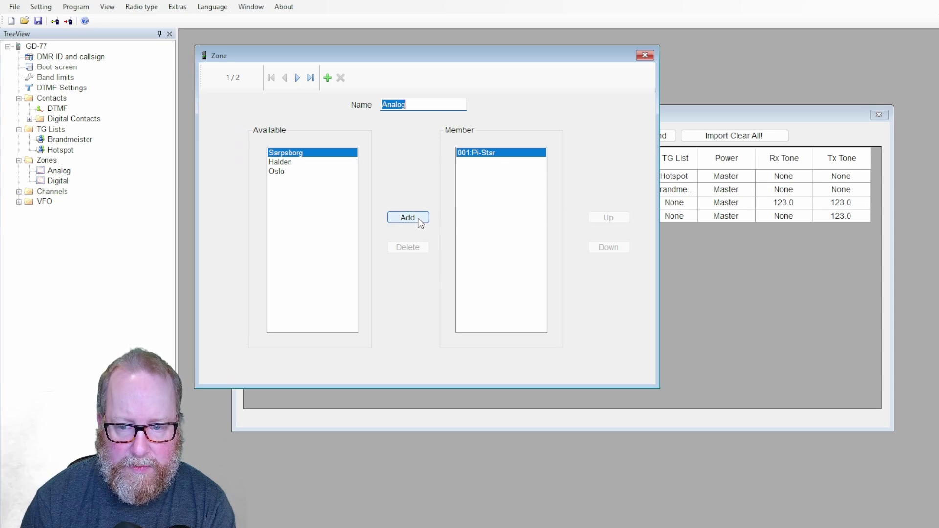
left_click(476, 155)
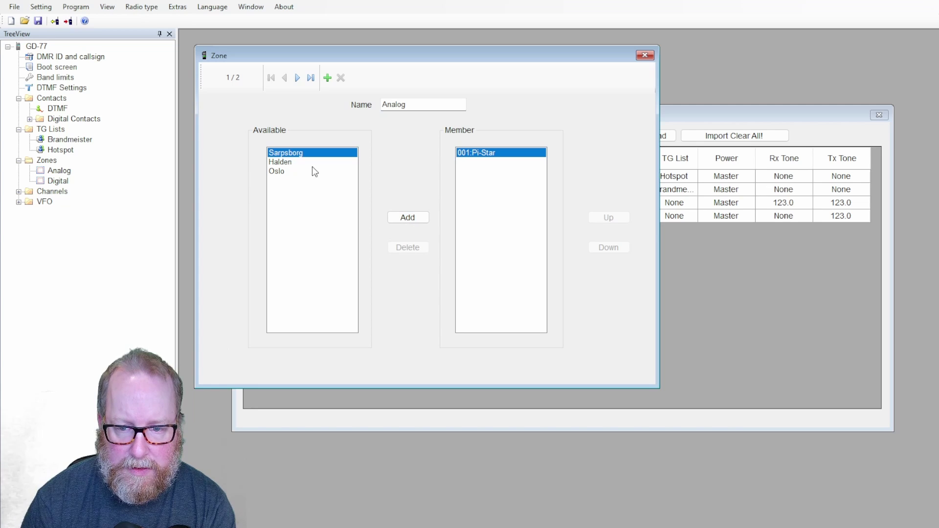
left_click(397, 216)
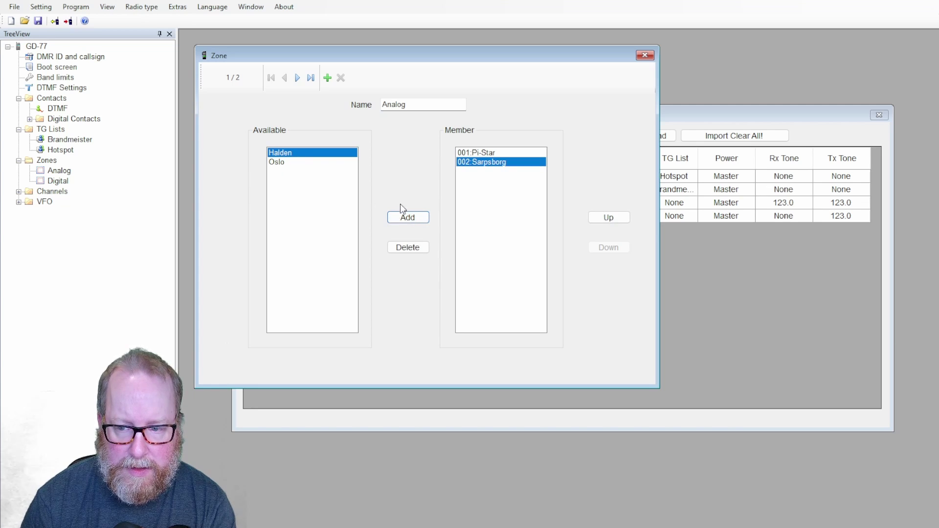
left_click(482, 156)
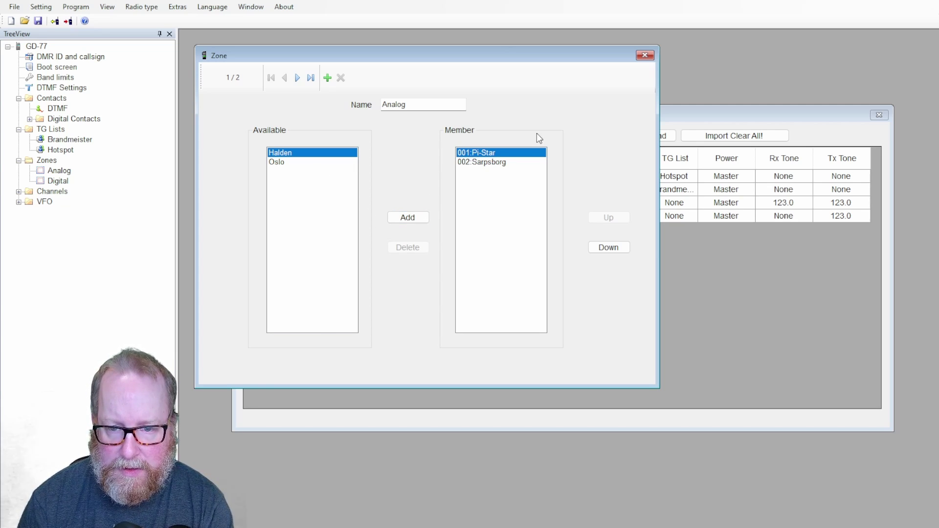
Add Pi-Star and Sarpsborg as members of the Digital zone.
left_click(644, 55)
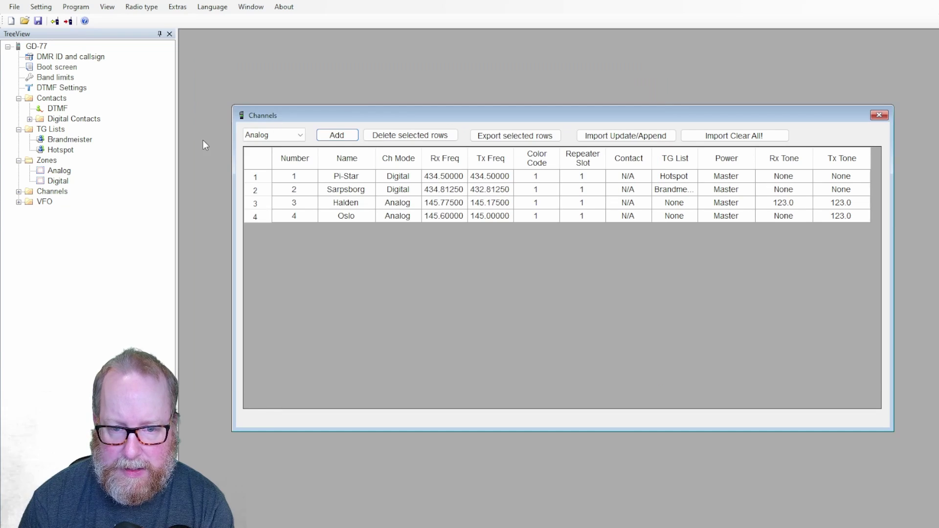
left_click(58, 181)
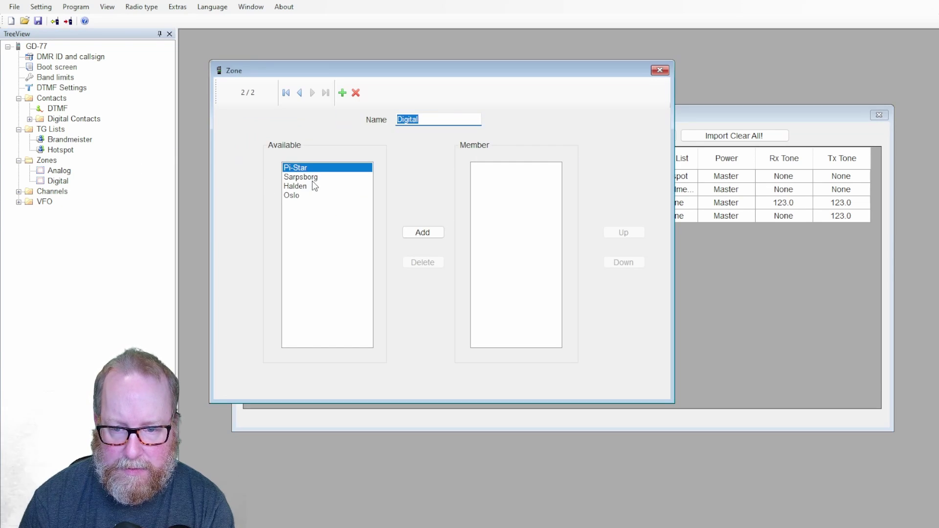
left_click(416, 233)
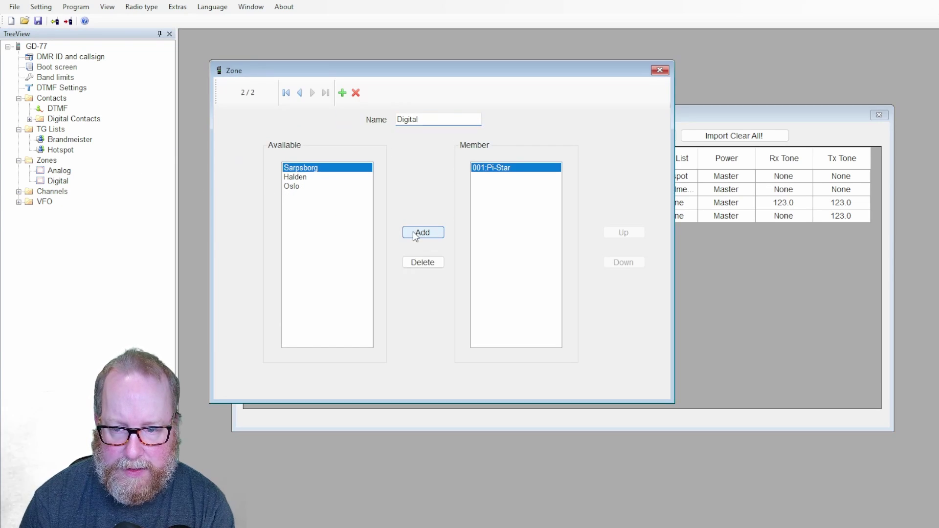
left_click(300, 177)
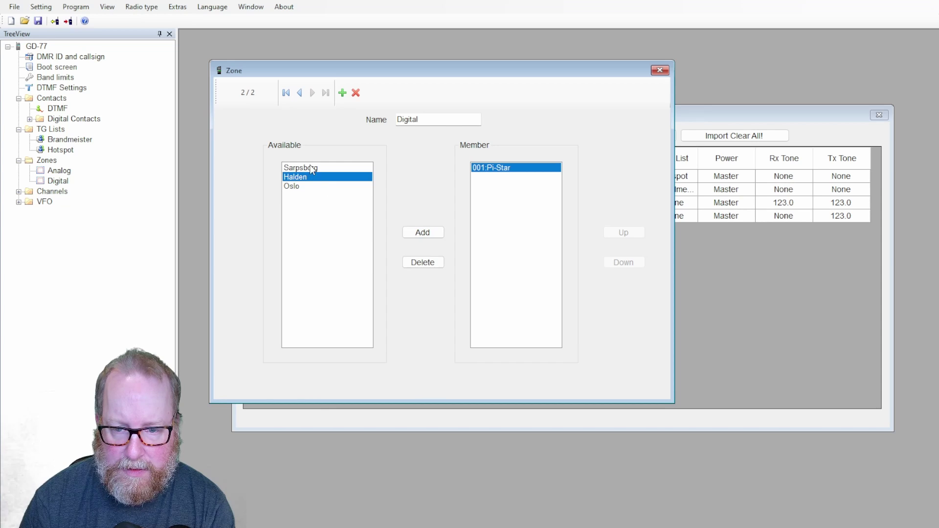
left_click(312, 169)
left_click(424, 232)
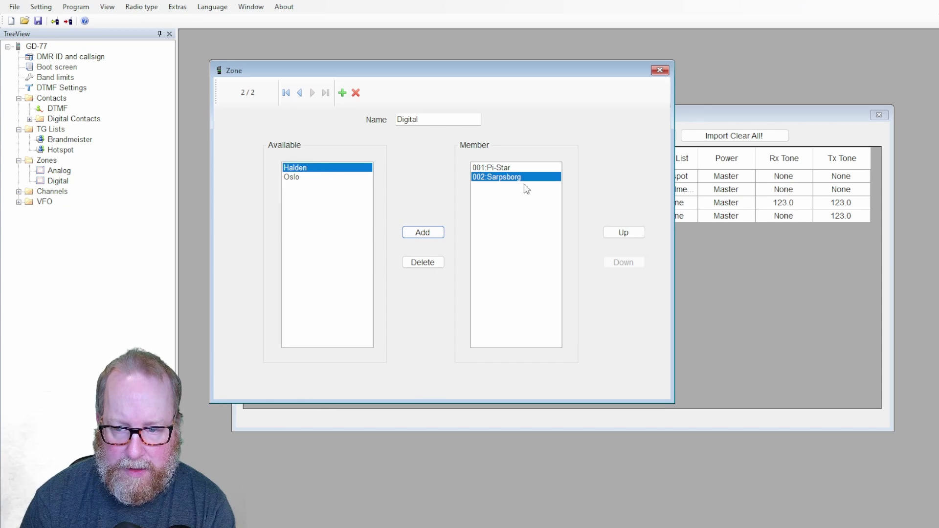
left_click(660, 71)
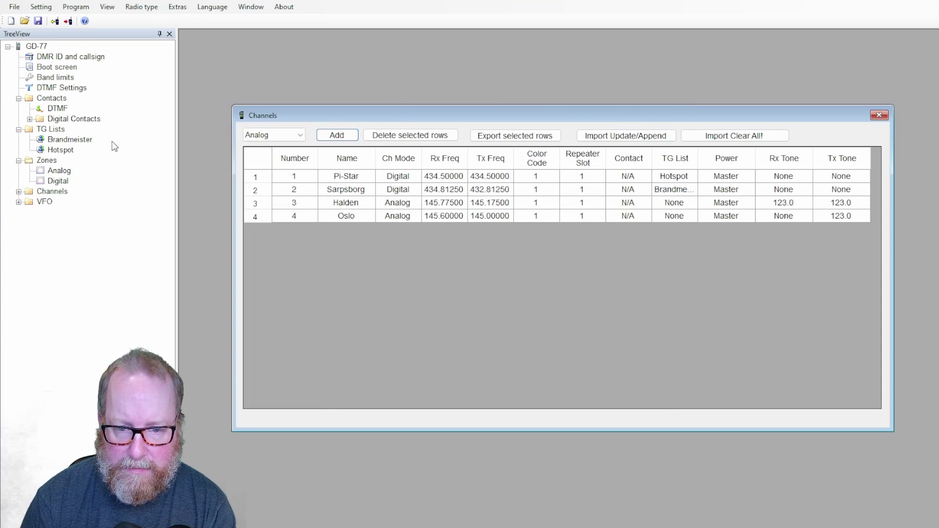
Remove Sarpsborg from the Analog zone and close the Analog zone editor.
double_click(67, 173)
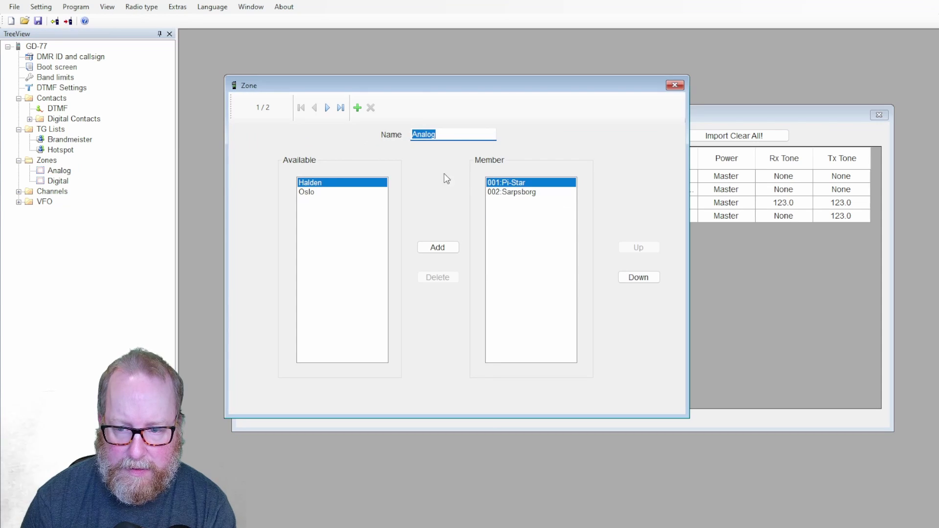
left_click(503, 194)
left_click(428, 278)
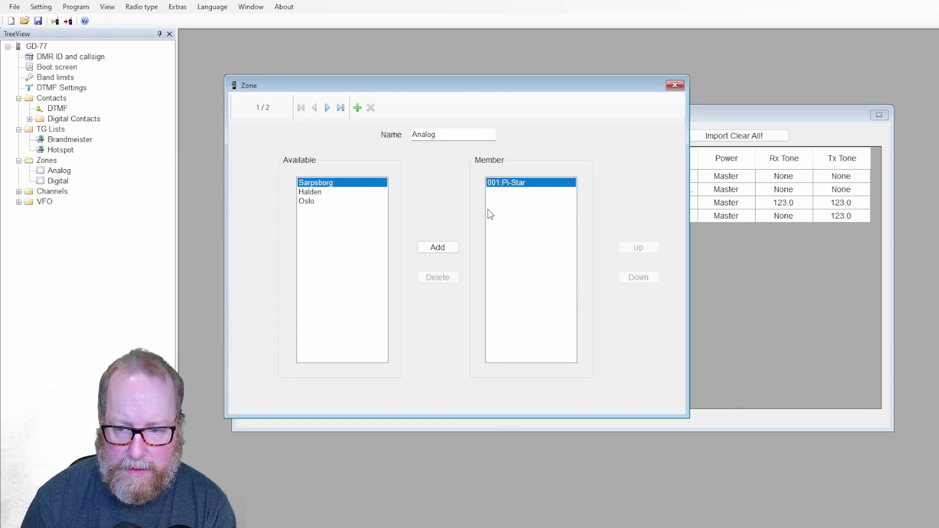
double_click(512, 188)
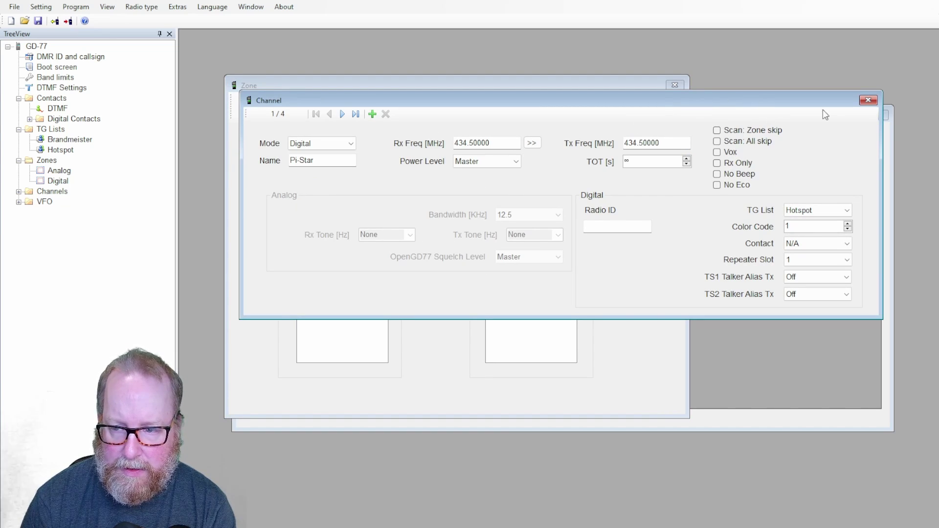
left_click(875, 101)
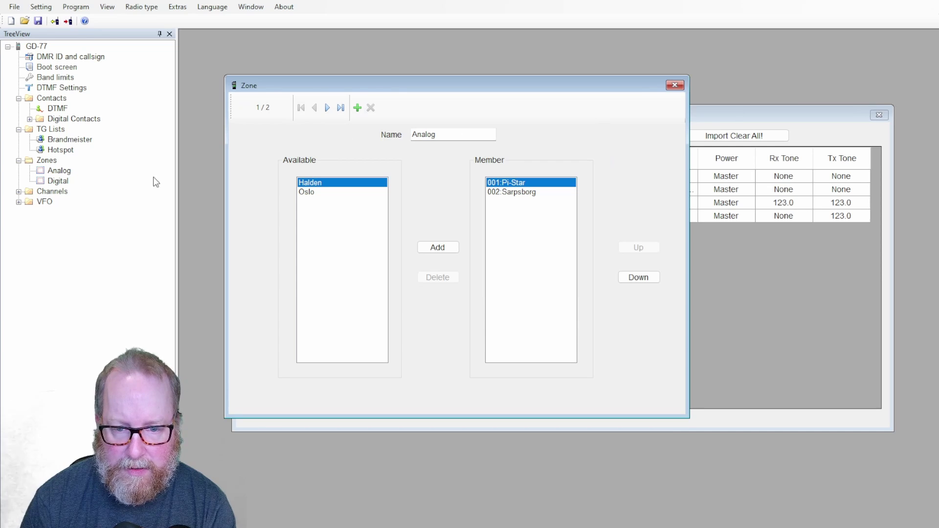
left_click(675, 85)
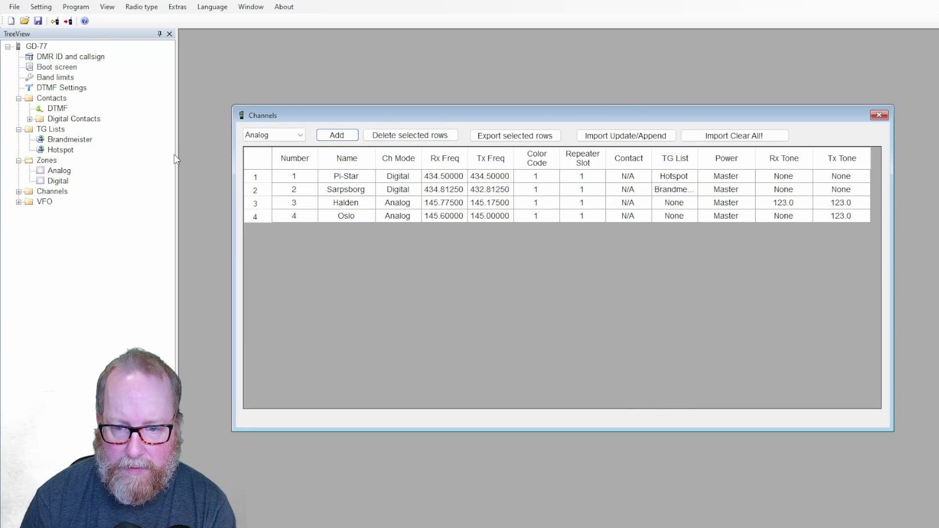
Delete the Analog zone and create a new zone named Analog.
left_click(66, 172)
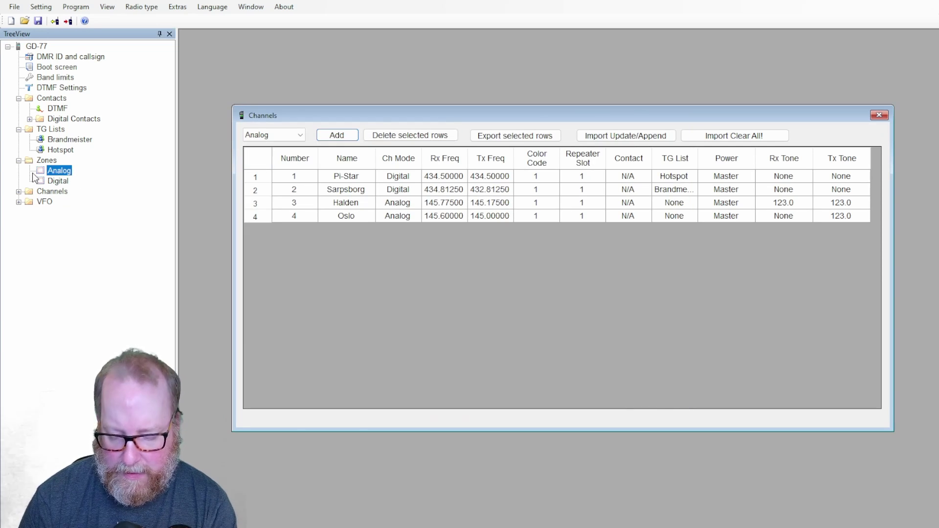
key("Delete")
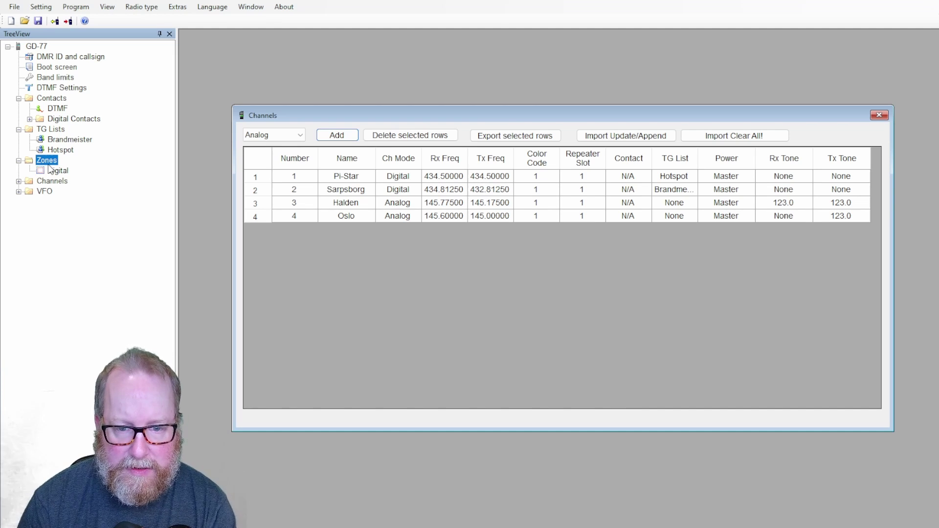
key("Insert")
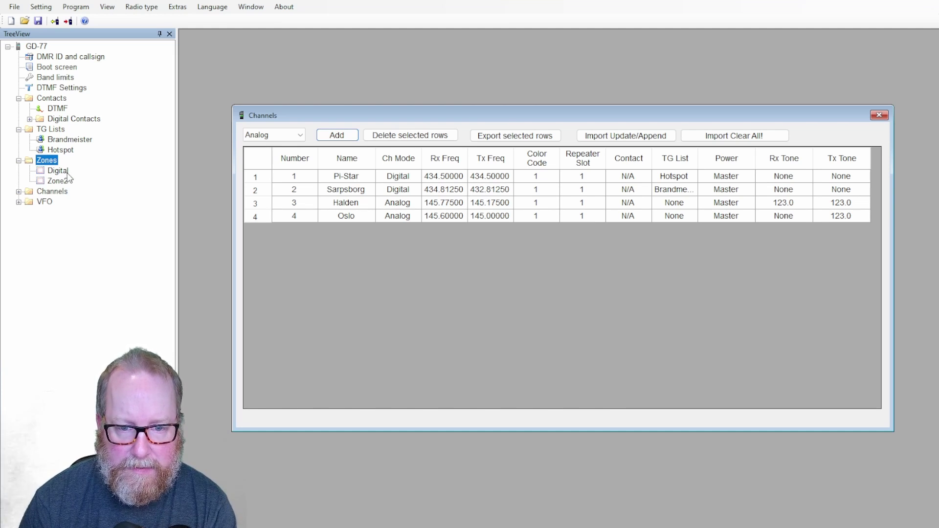
double_click(54, 180)
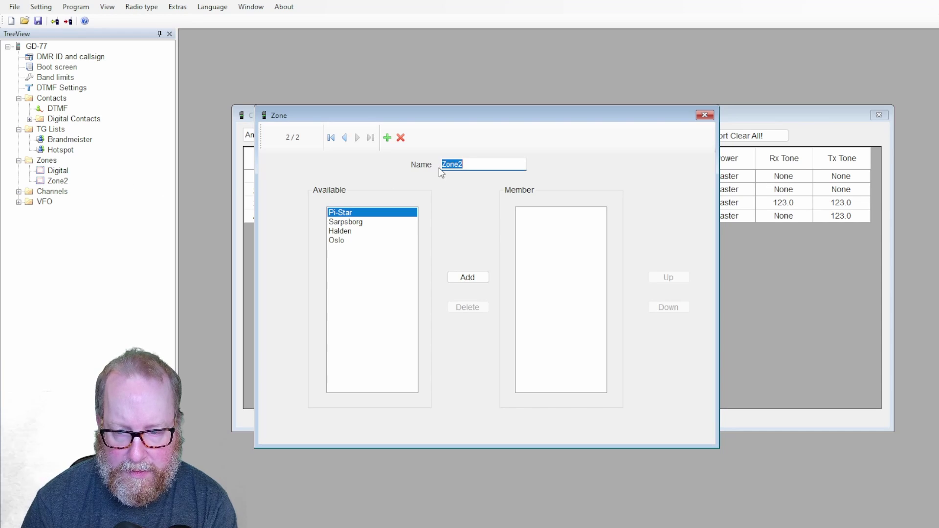
type("Analog")
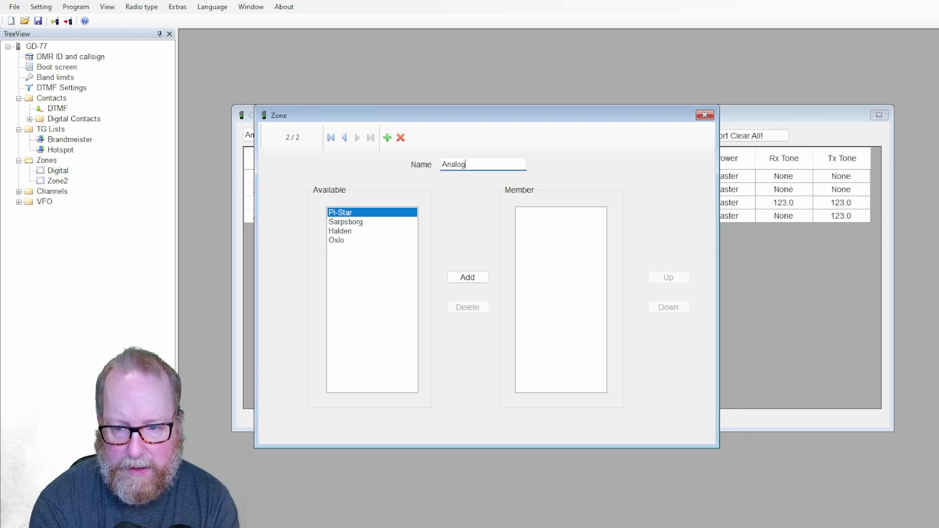
left_click(359, 224)
Add Halden and Oslo as members of the new Analog zone.
left_click(338, 232)
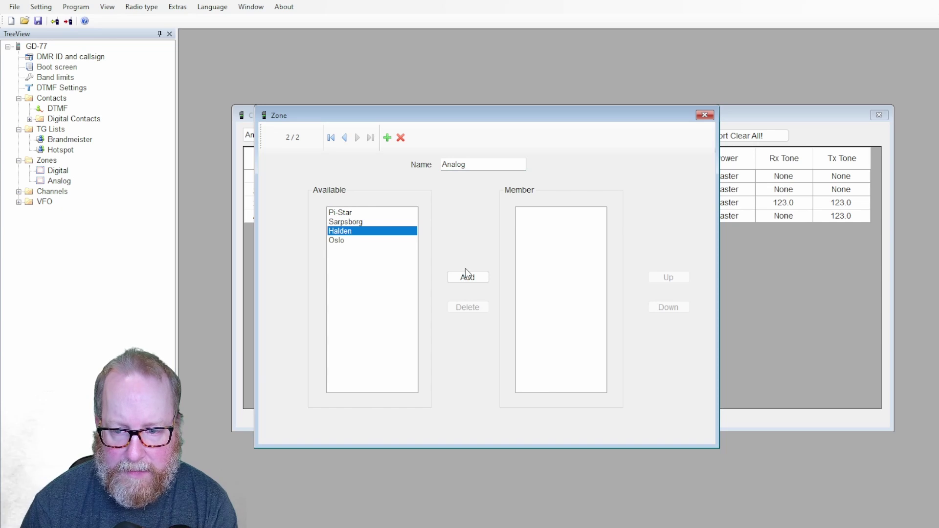
left_click(465, 278)
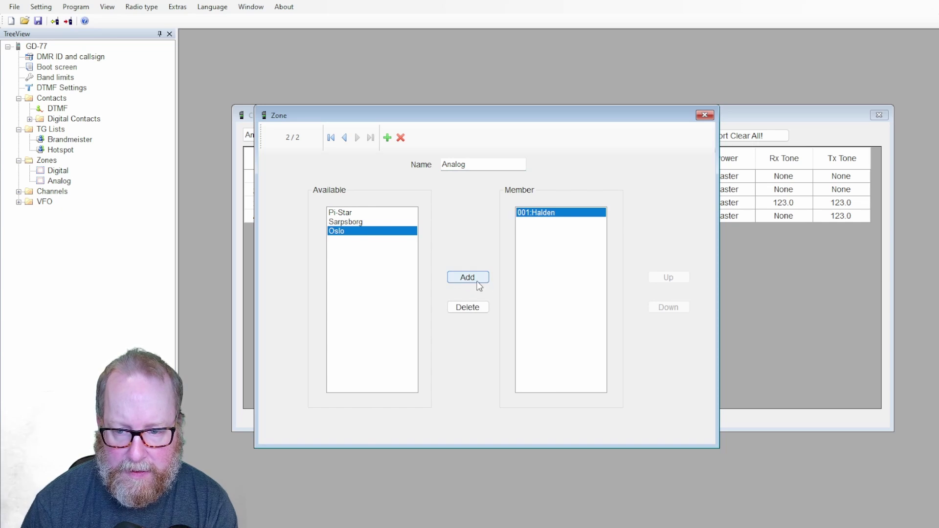
left_click(468, 278)
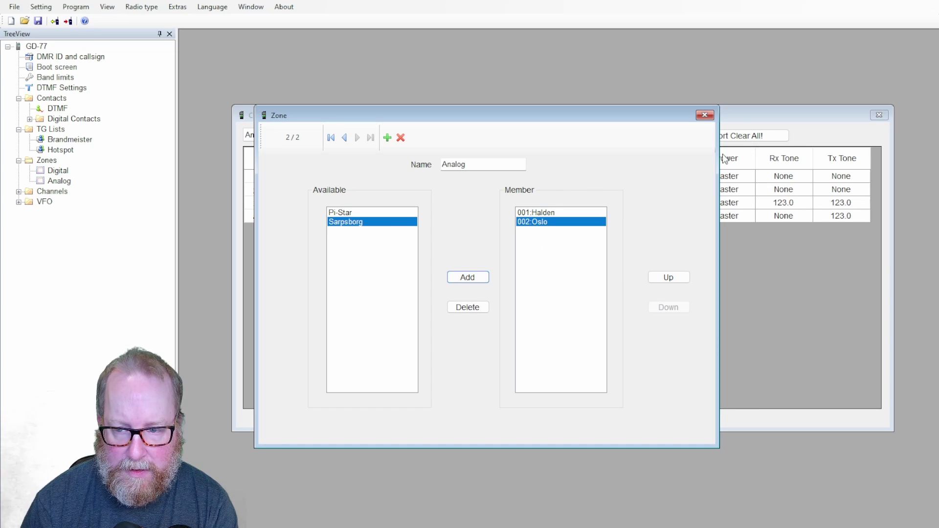
left_click(705, 115)
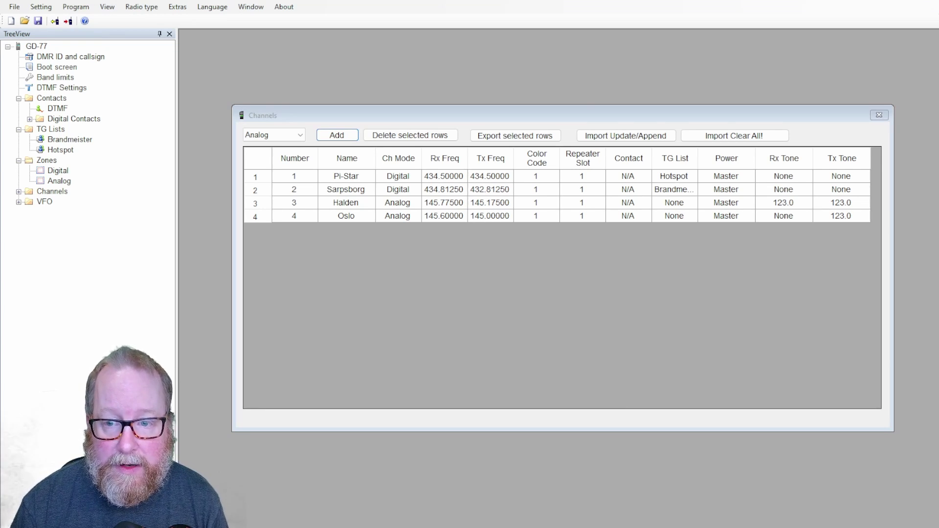
Install Celestrak amateur satellite keps onto the radio from the Extras menu.
left_click(195, 35)
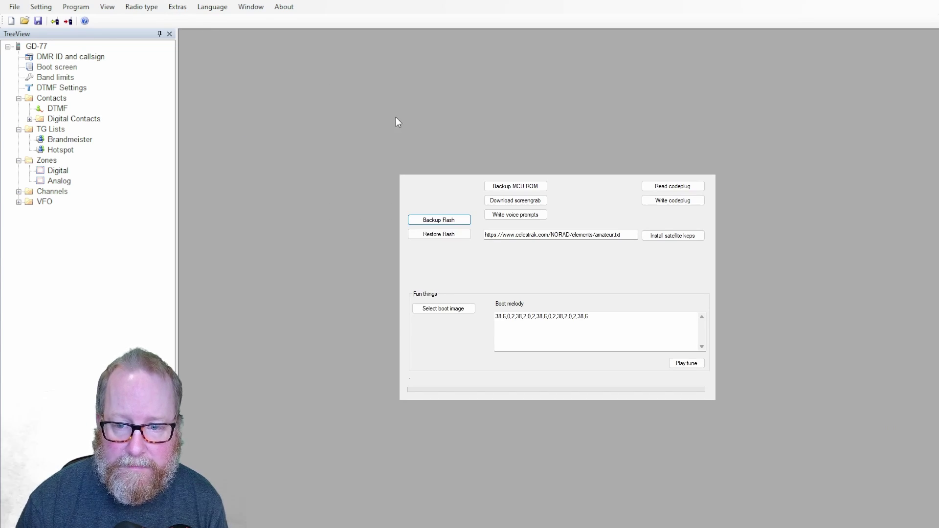
left_click(656, 236)
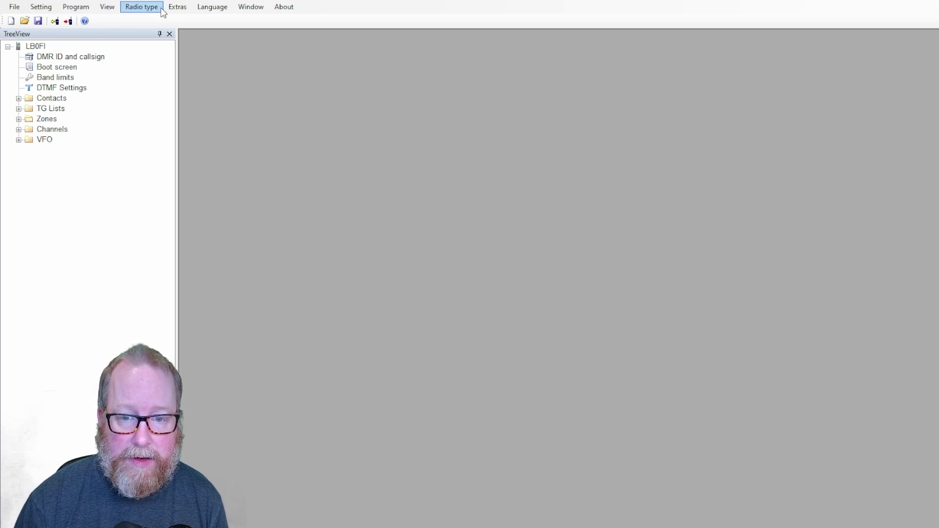
Clear the 242 Region prefix and download all DMR IDs from RadioId.net.
left_click(179, 7)
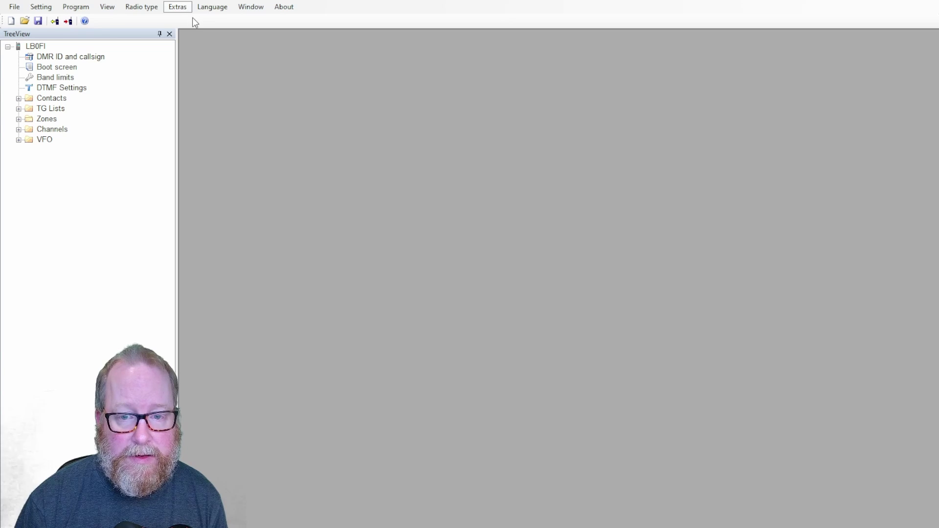
left_click(205, 26)
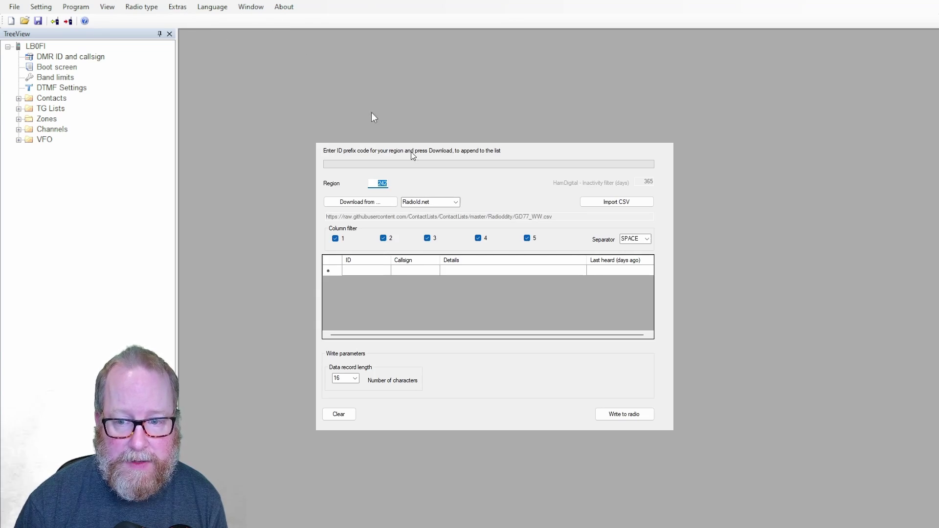
left_click(381, 183)
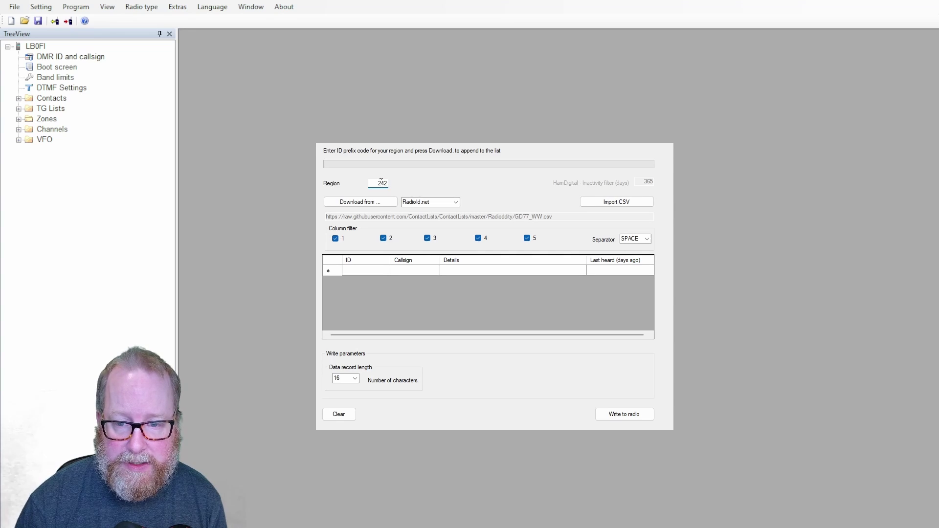
double_click(381, 183)
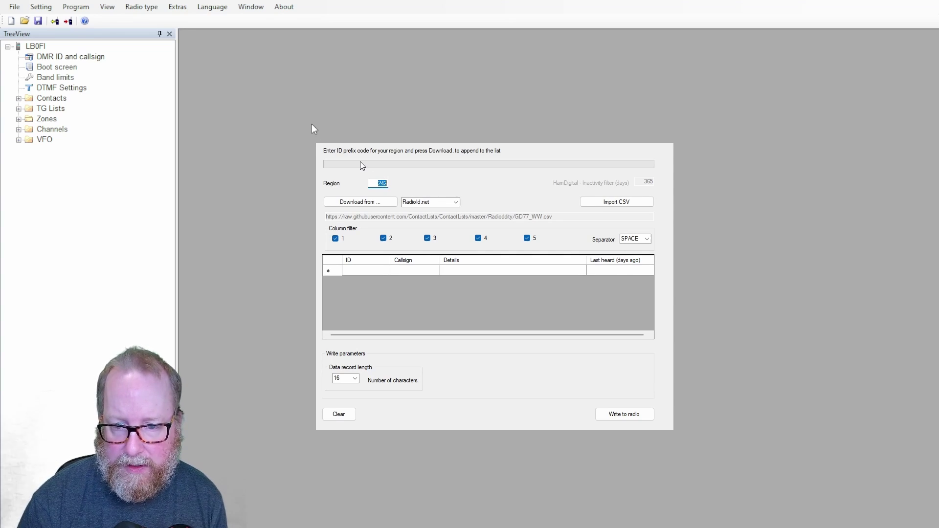
key("BackSpace")
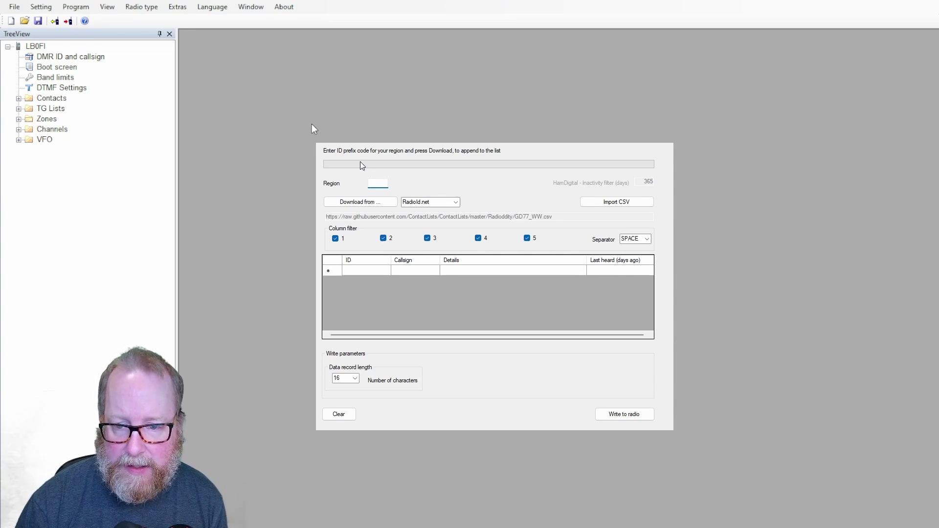
left_click(361, 202)
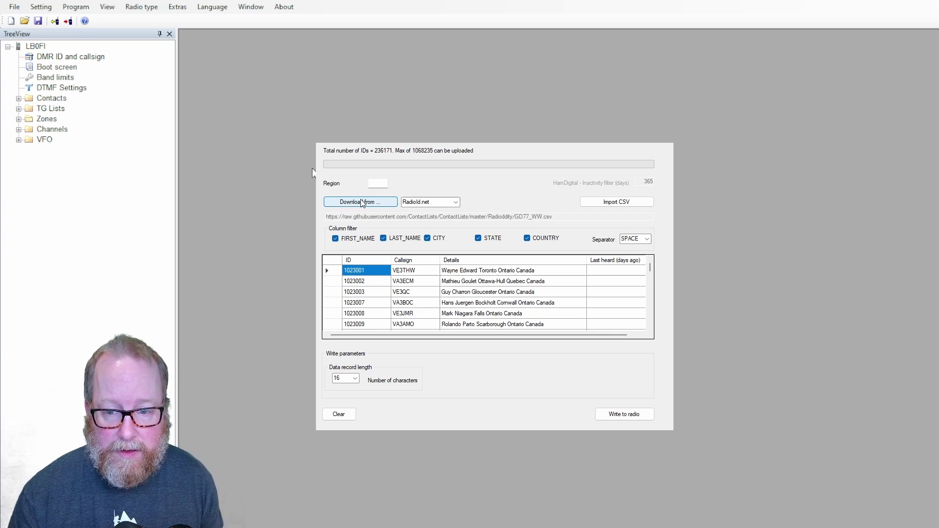
Write the downloaded DMR ID callsign database to the radio, then close the window.
left_click(623, 415)
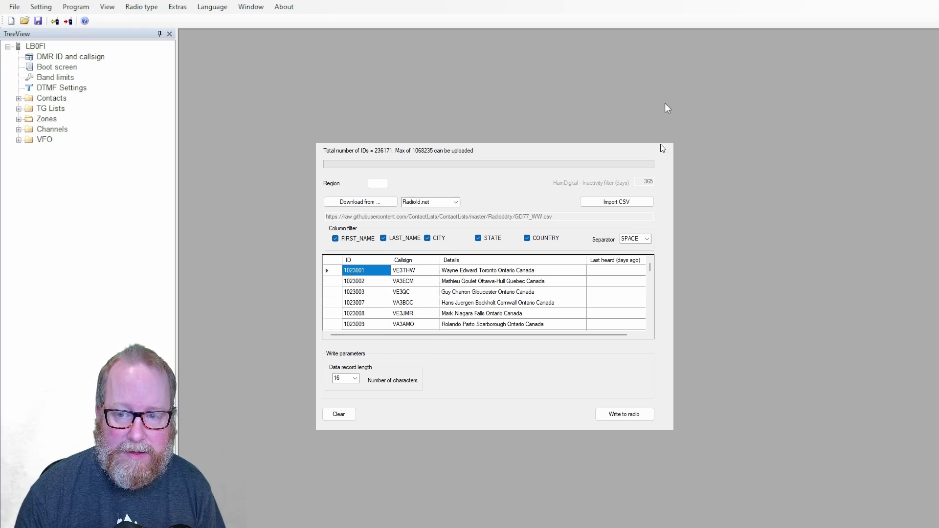
key("Escape")
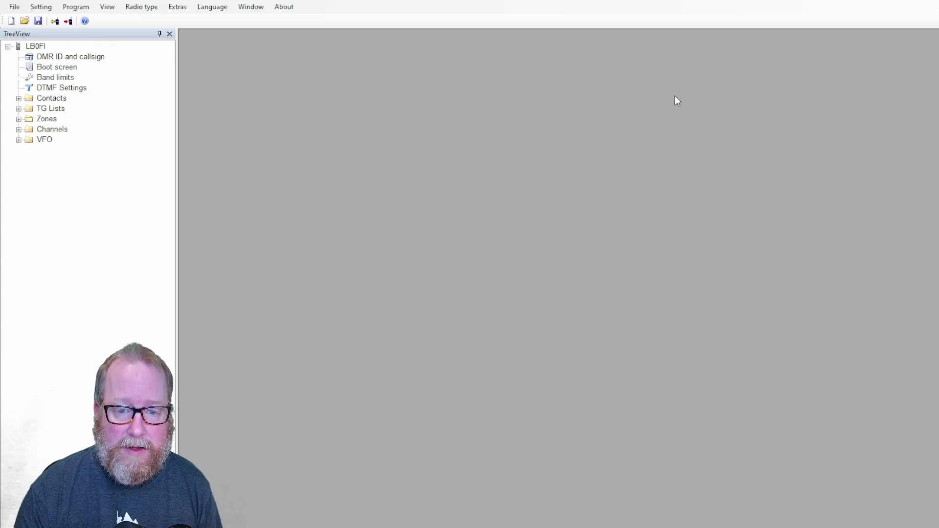
left_click(68, 22)
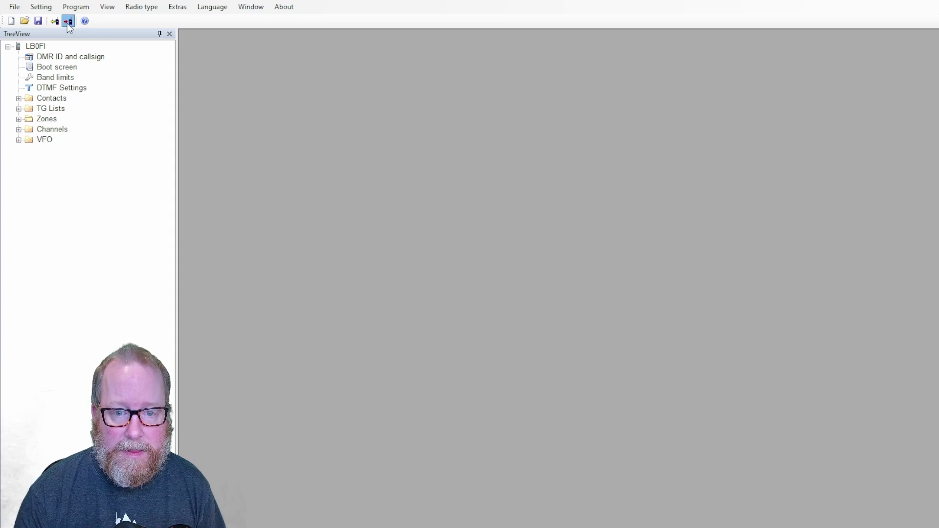